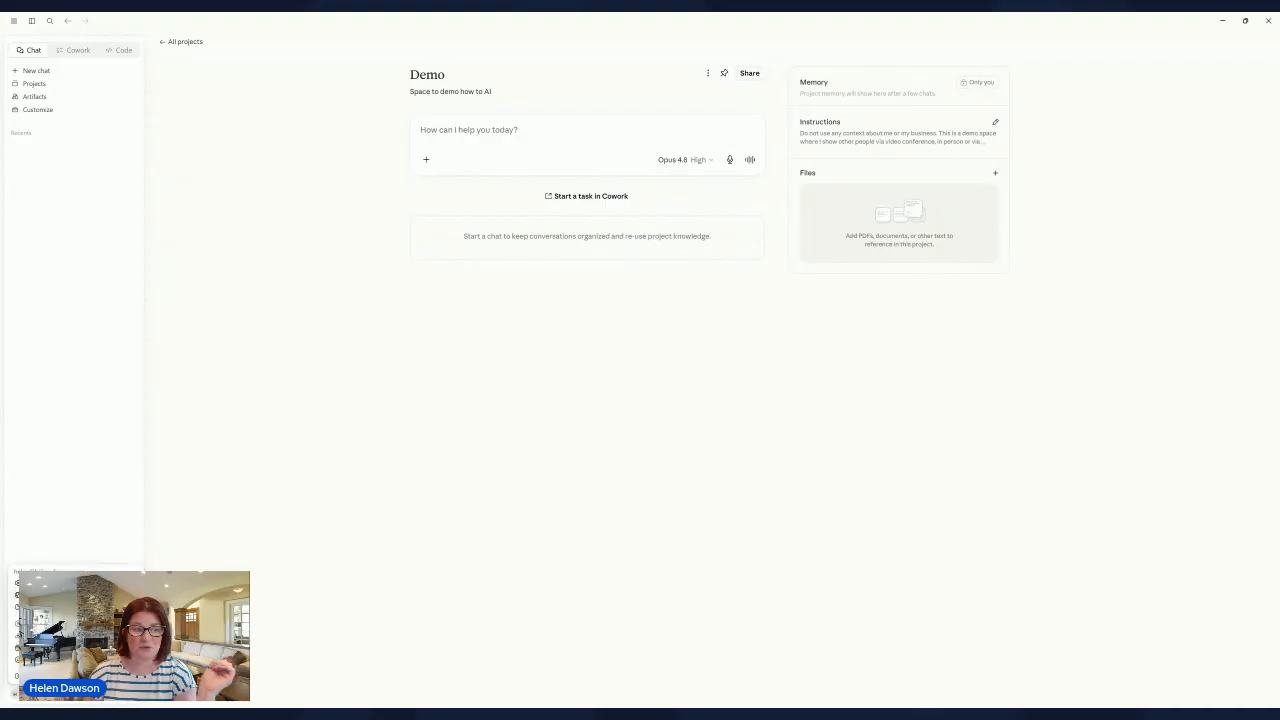
- Check in the capability settings whether cloud code execution and file creation is enabled, then close the settings
{"action": "left_click", "coordinate": [50, 583]}
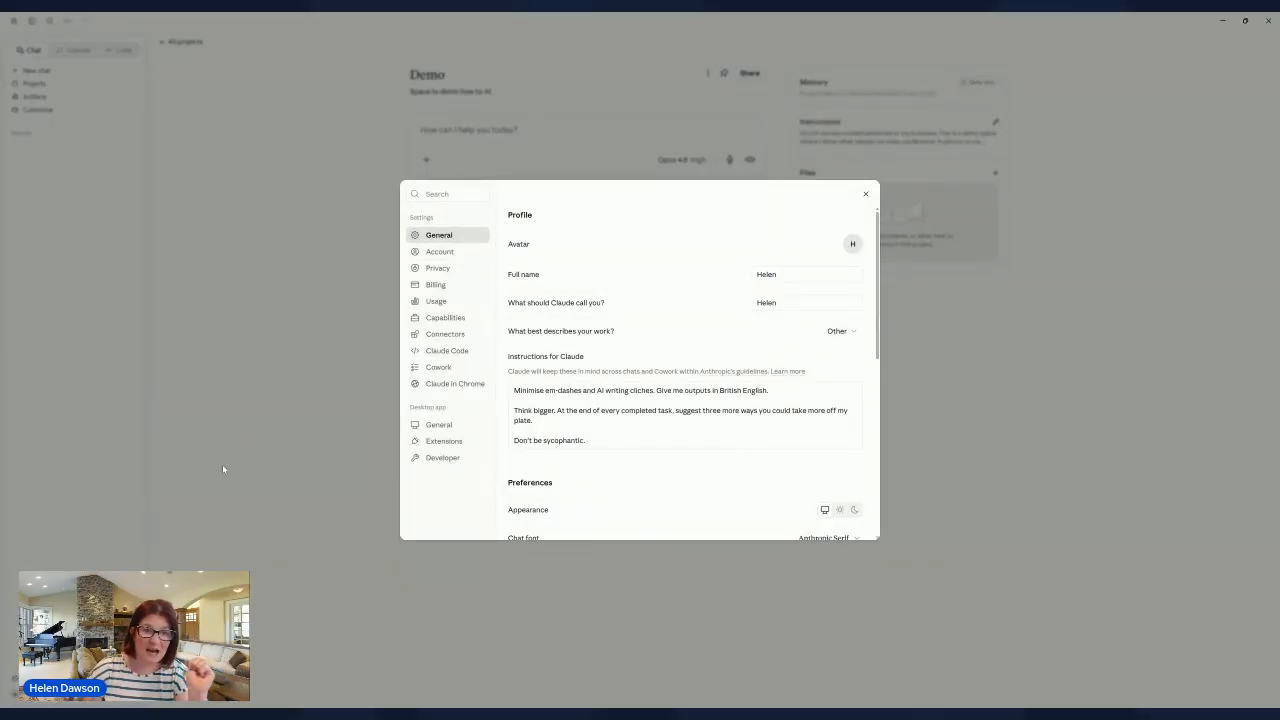
{"action": "left_click", "coordinate": [446, 318]}
{"action": "scroll", "coordinate": [663, 350], "scroll_direction": "down", "scroll_amount": 5}
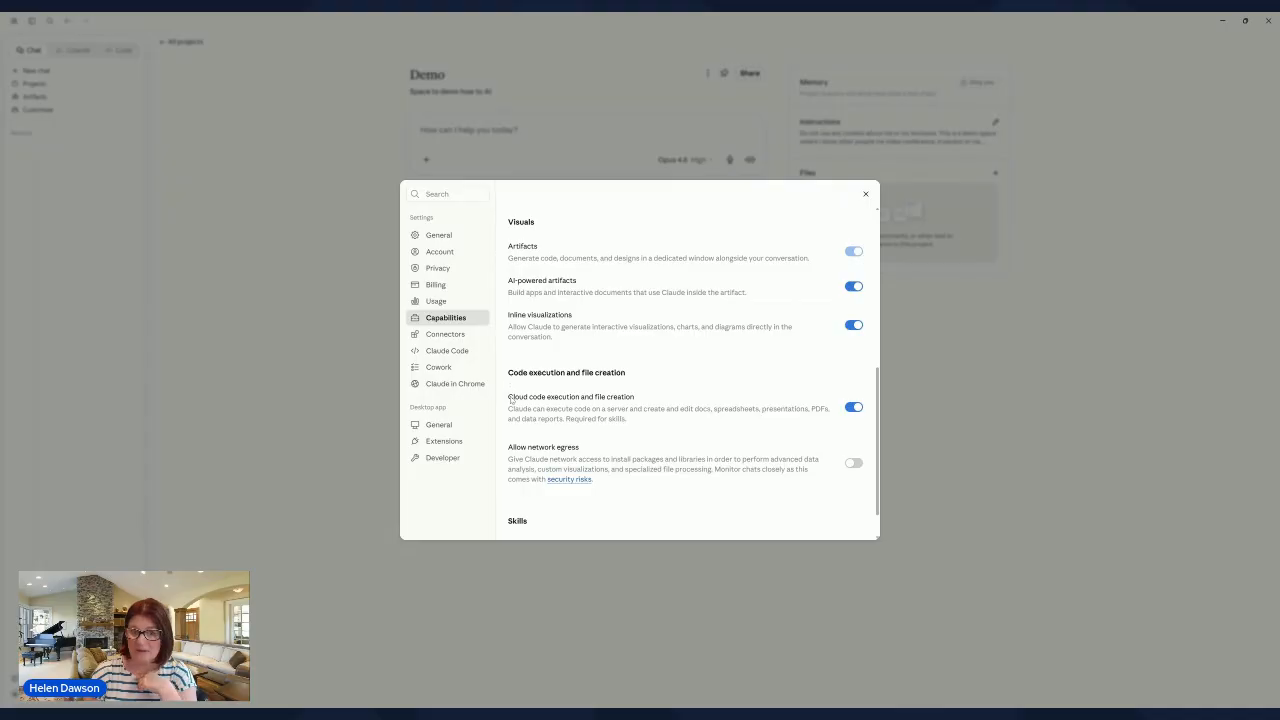
{"action": "left_click_drag", "start_coordinate": [510, 398], "coordinate": [660, 420]}
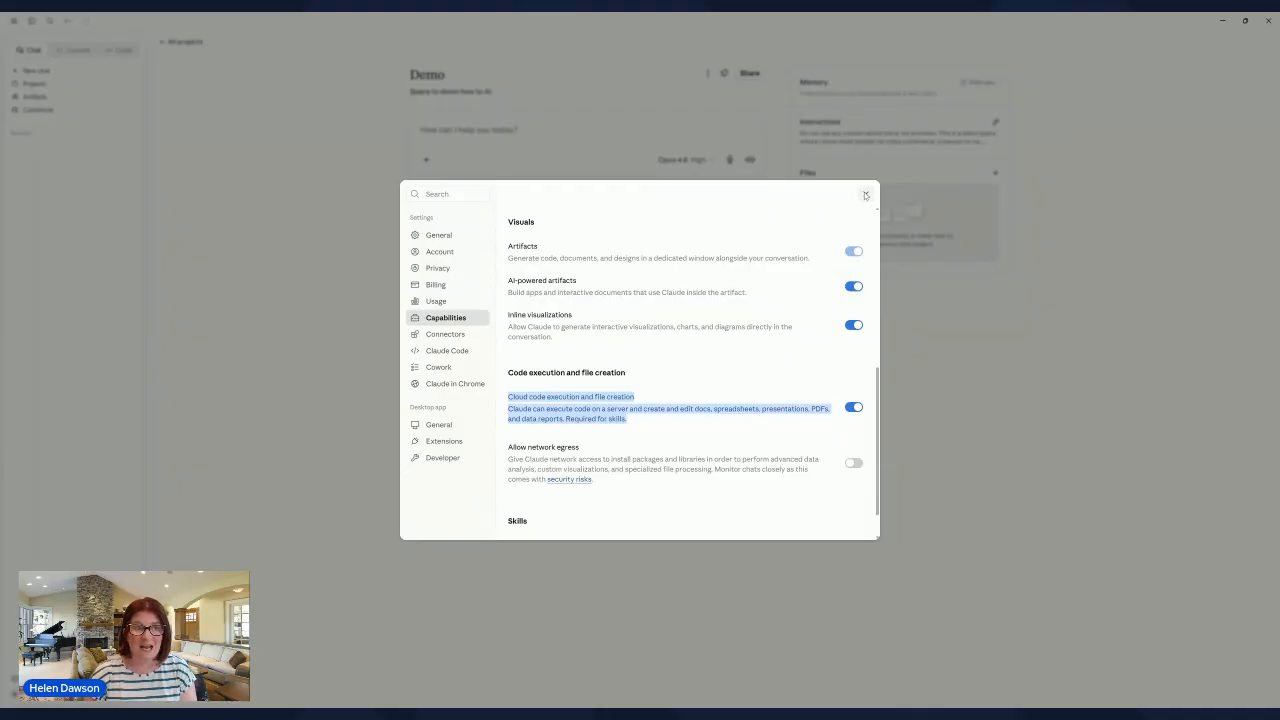
{"action": "left_click", "coordinate": [866, 196]}
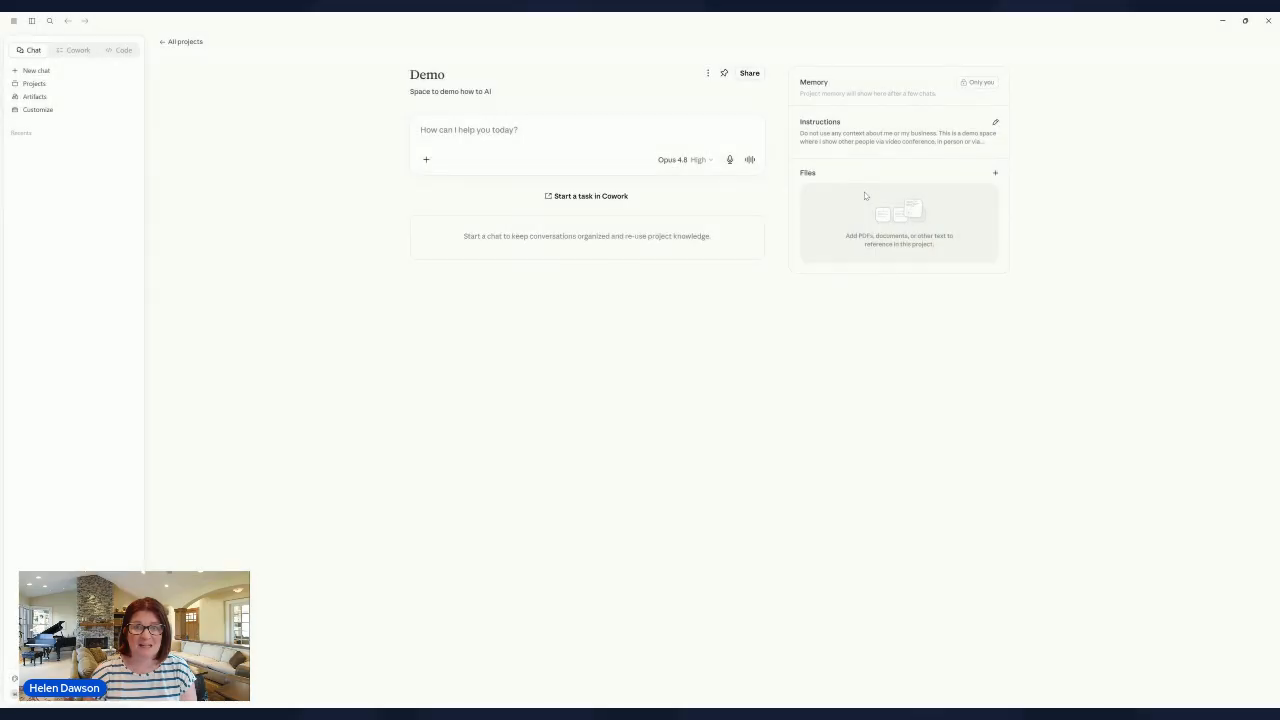
- Look over the personal skills under customization, view the skill-creator skill's details, and collapse the personal skills list
{"action": "left_click", "coordinate": [37, 110]}
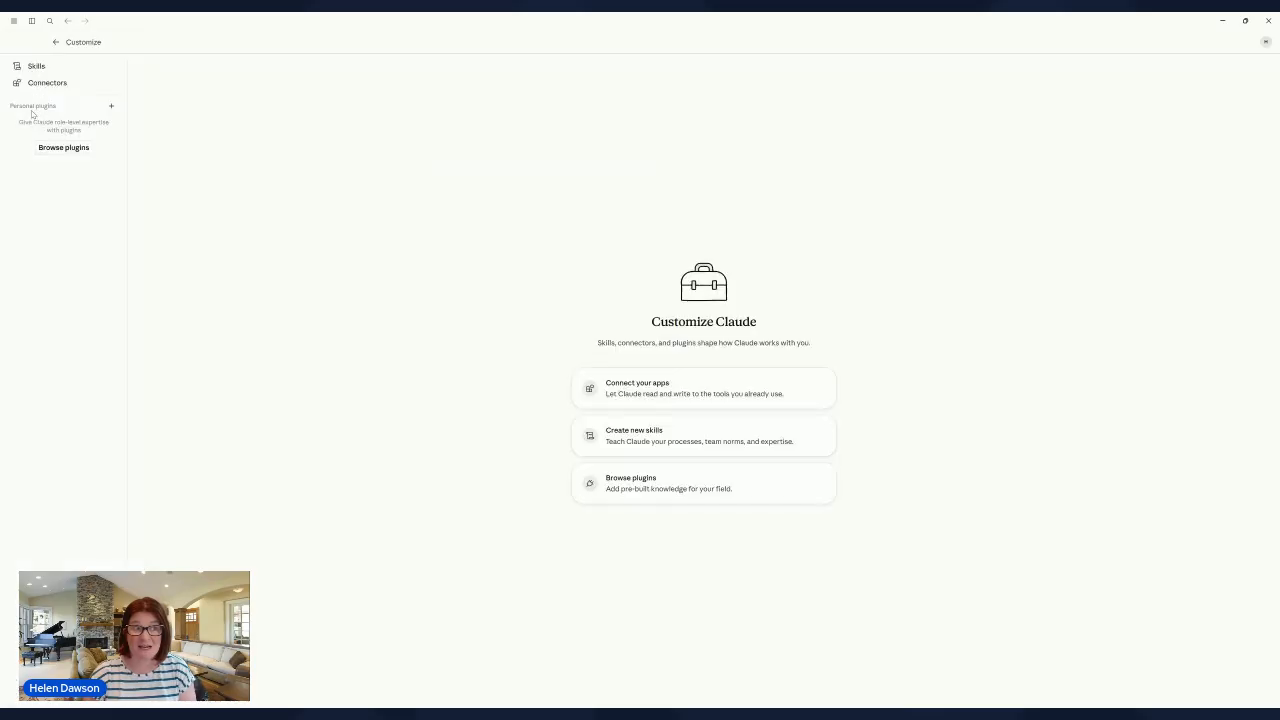
{"action": "left_click", "coordinate": [37, 66]}
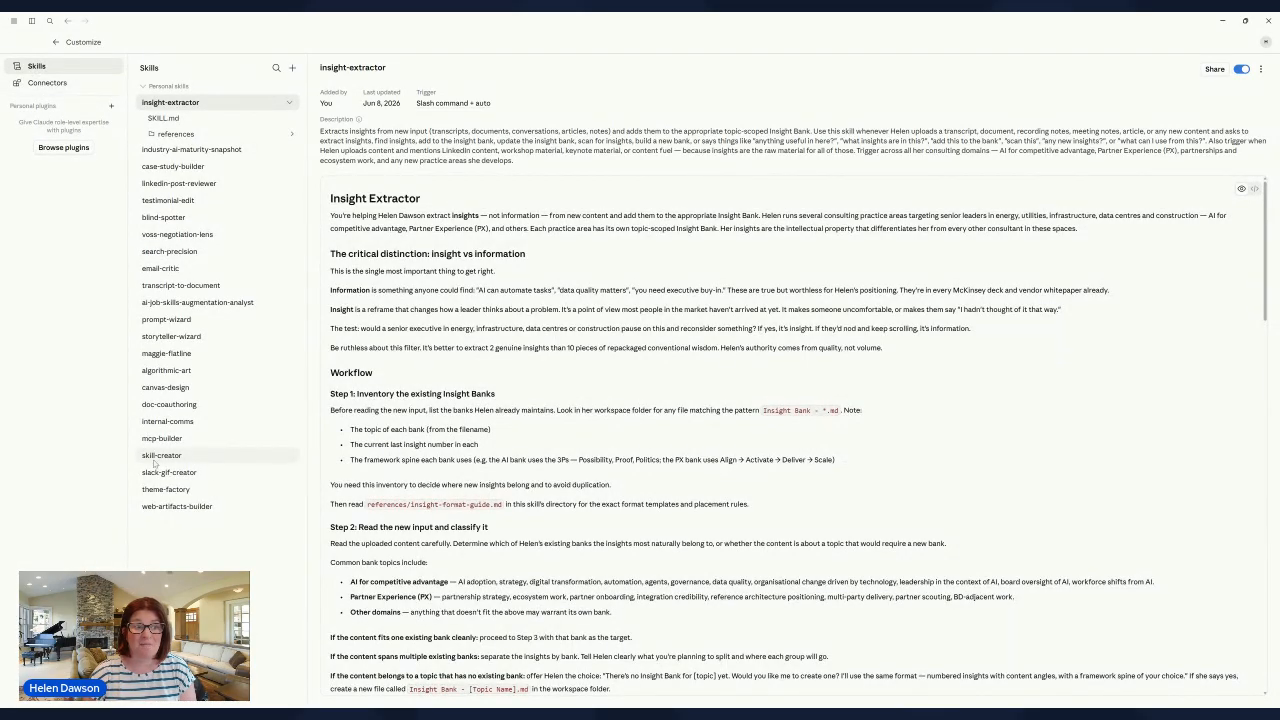
{"action": "left_click", "coordinate": [176, 423]}
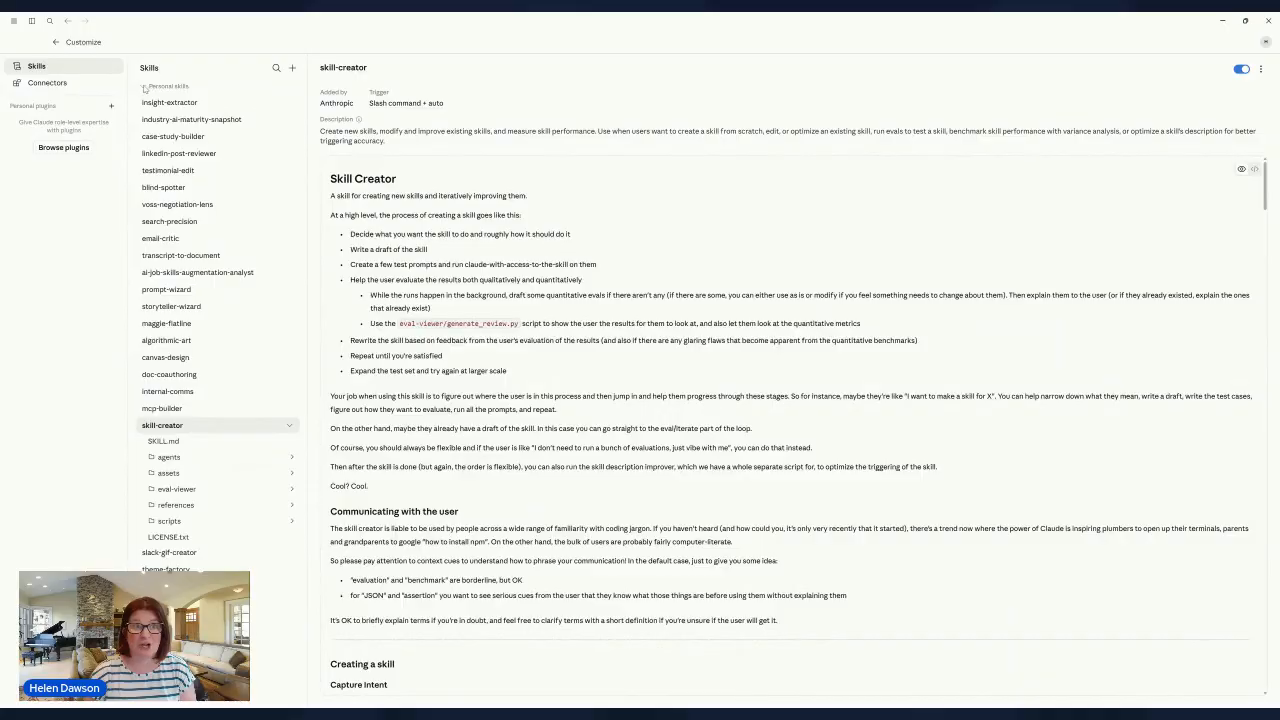
{"action": "left_click", "coordinate": [146, 86]}
- Add Anthropic's learn skill from the skills directory and close the directory
{"action": "left_click", "coordinate": [292, 68]}
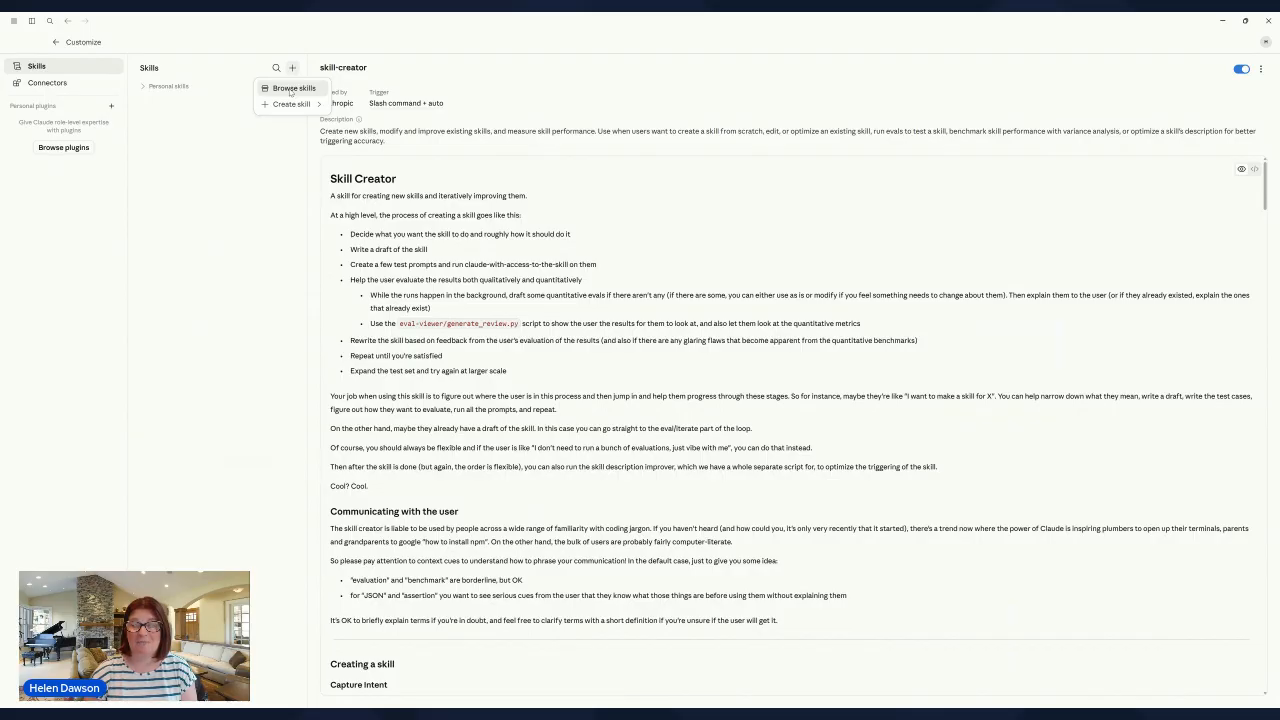
{"action": "left_click", "coordinate": [290, 89]}
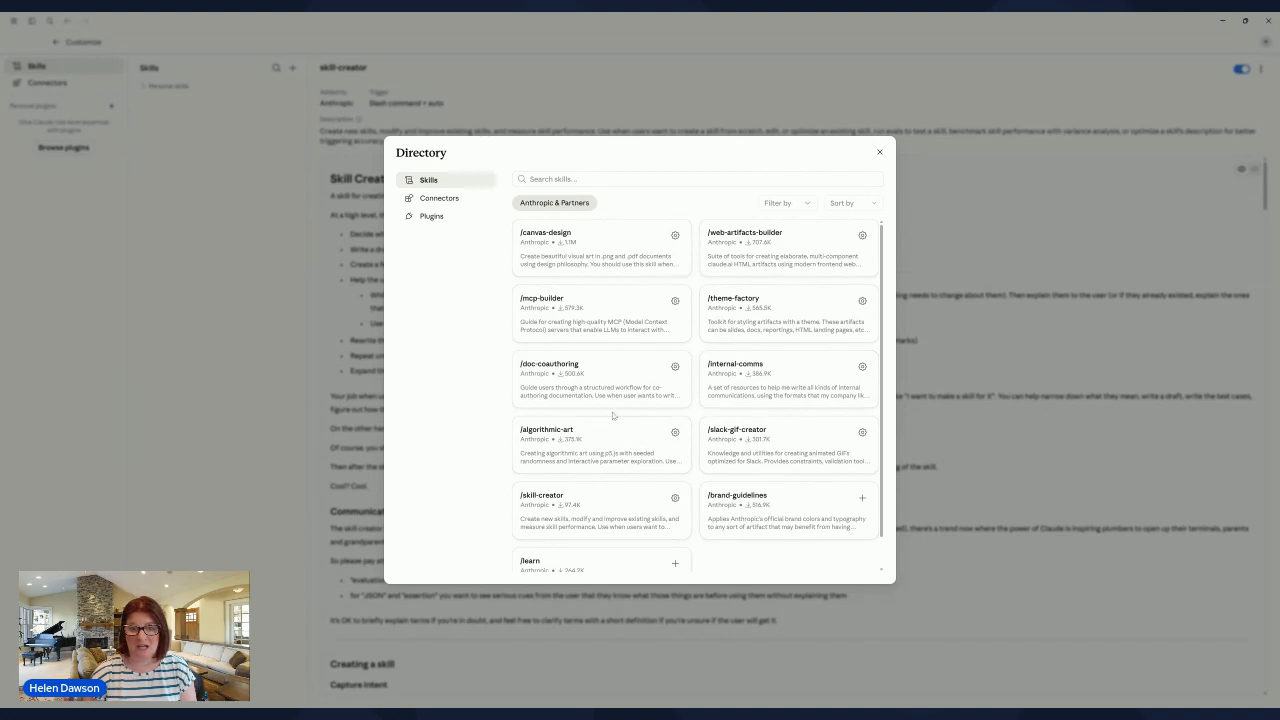
{"action": "scroll", "coordinate": [593, 356], "scroll_direction": "down", "scroll_amount": 1}
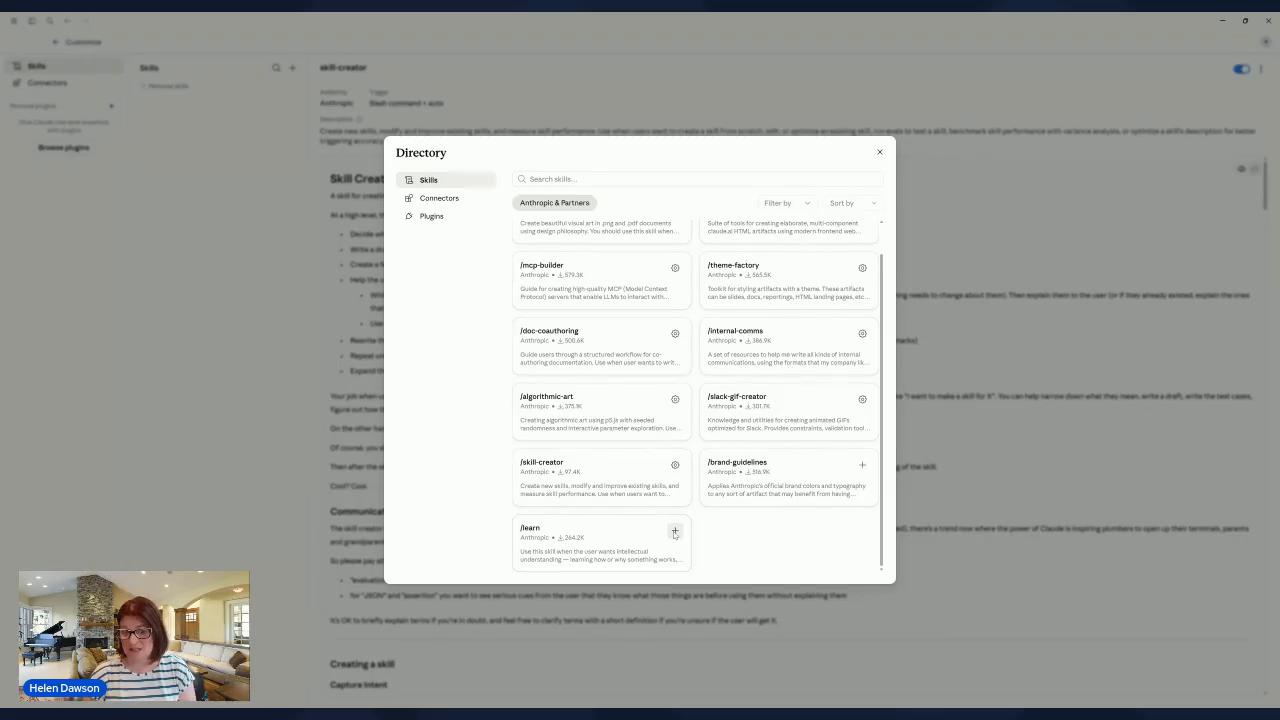
{"action": "left_click", "coordinate": [674, 532]}
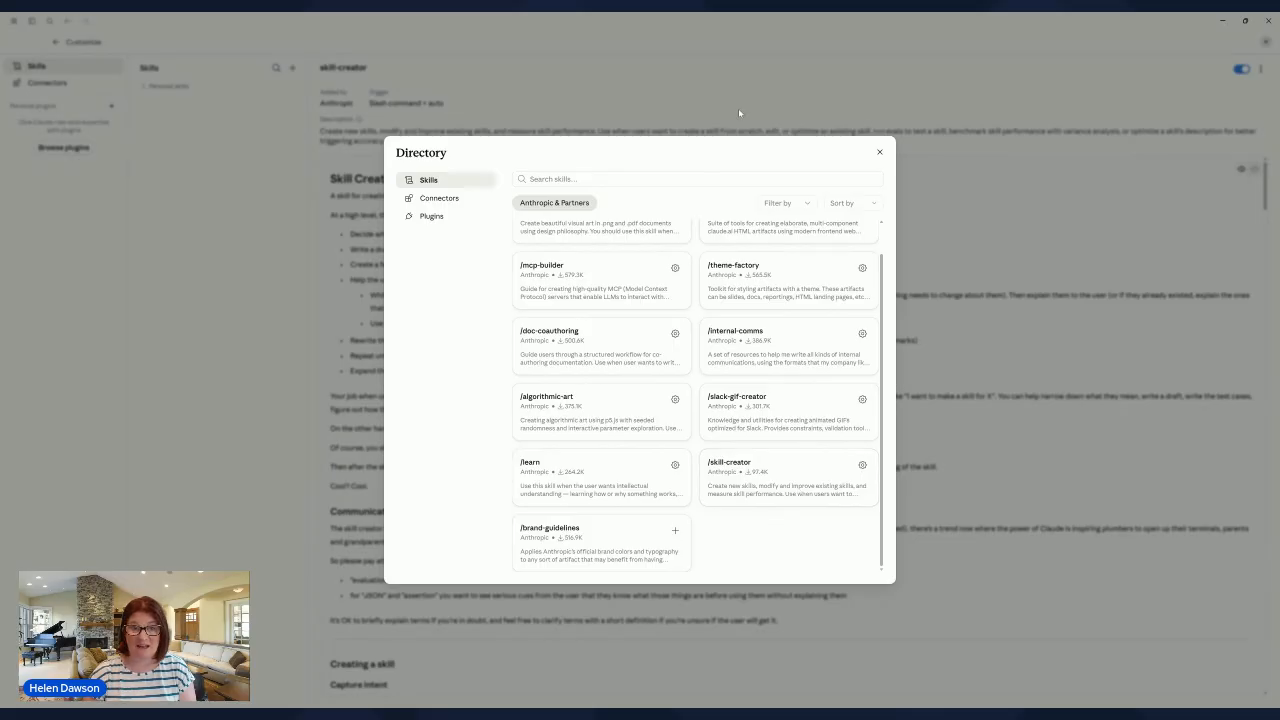
{"action": "left_click", "coordinate": [880, 153]}
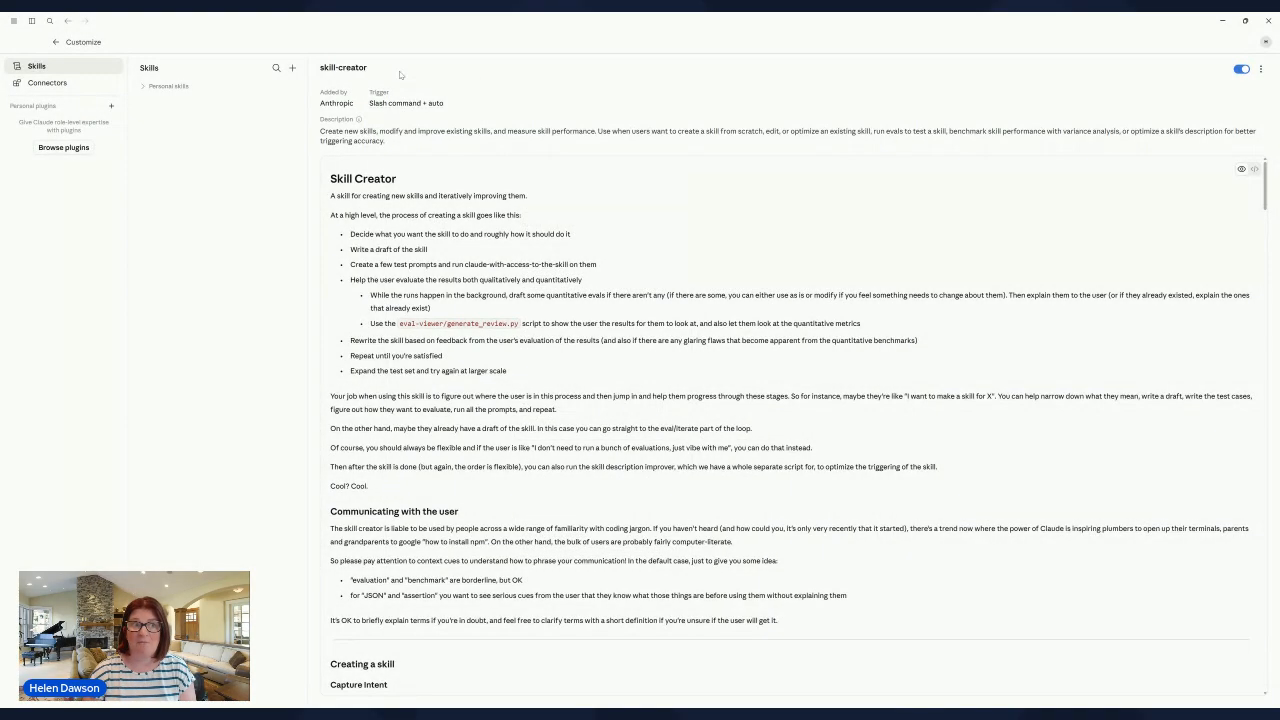
- Review the available ways to create a skill, then return to the Demo project
{"action": "left_click", "coordinate": [293, 70]}
{"action": "mouse_move", "coordinate": [296, 108]}
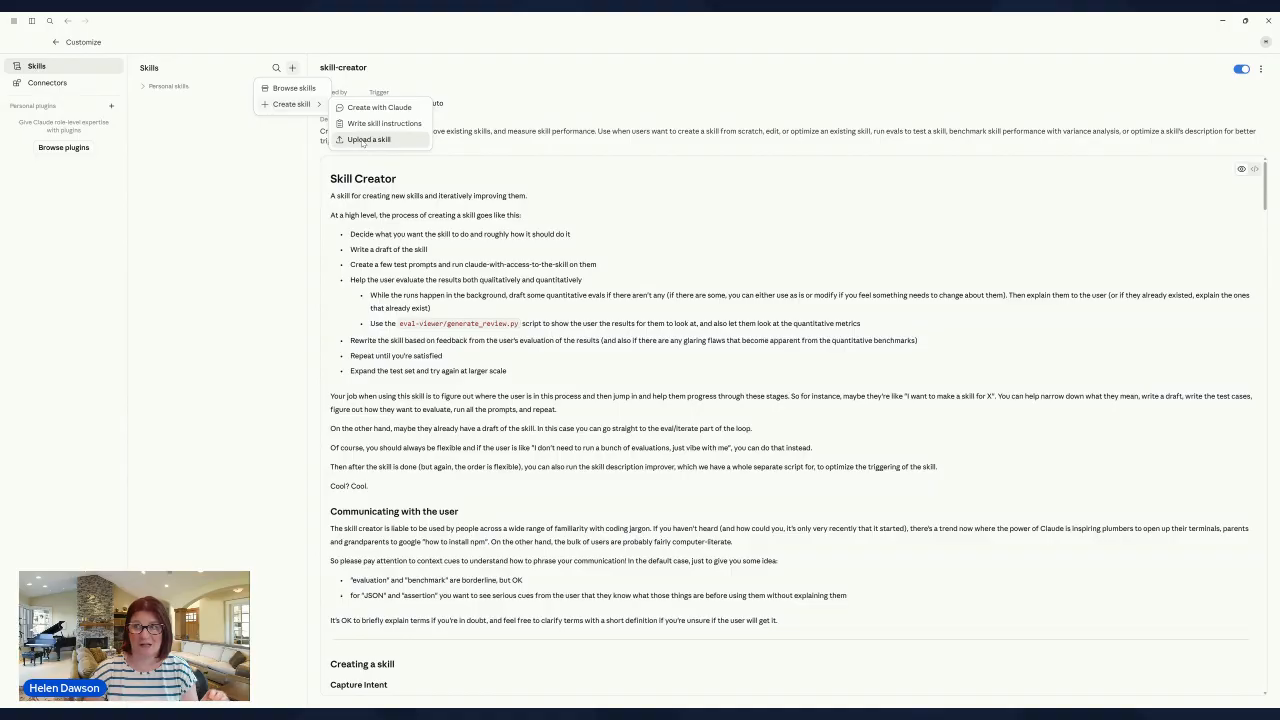
{"action": "left_click", "coordinate": [55, 42]}
{"action": "left_click", "coordinate": [55, 42]}
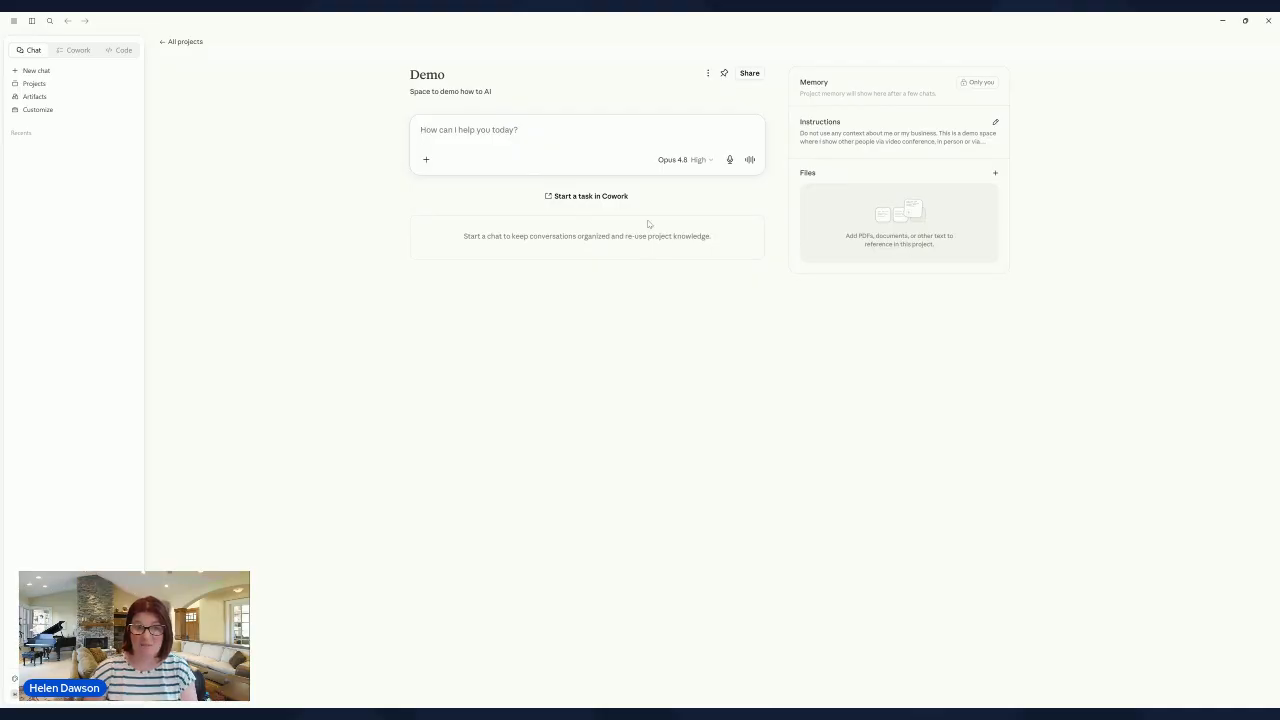
- Draft the prompt "I want to build a skill that identifies potential hooks from a podcast transcript to help me edit."
{"action": "type", "text": "I want"}
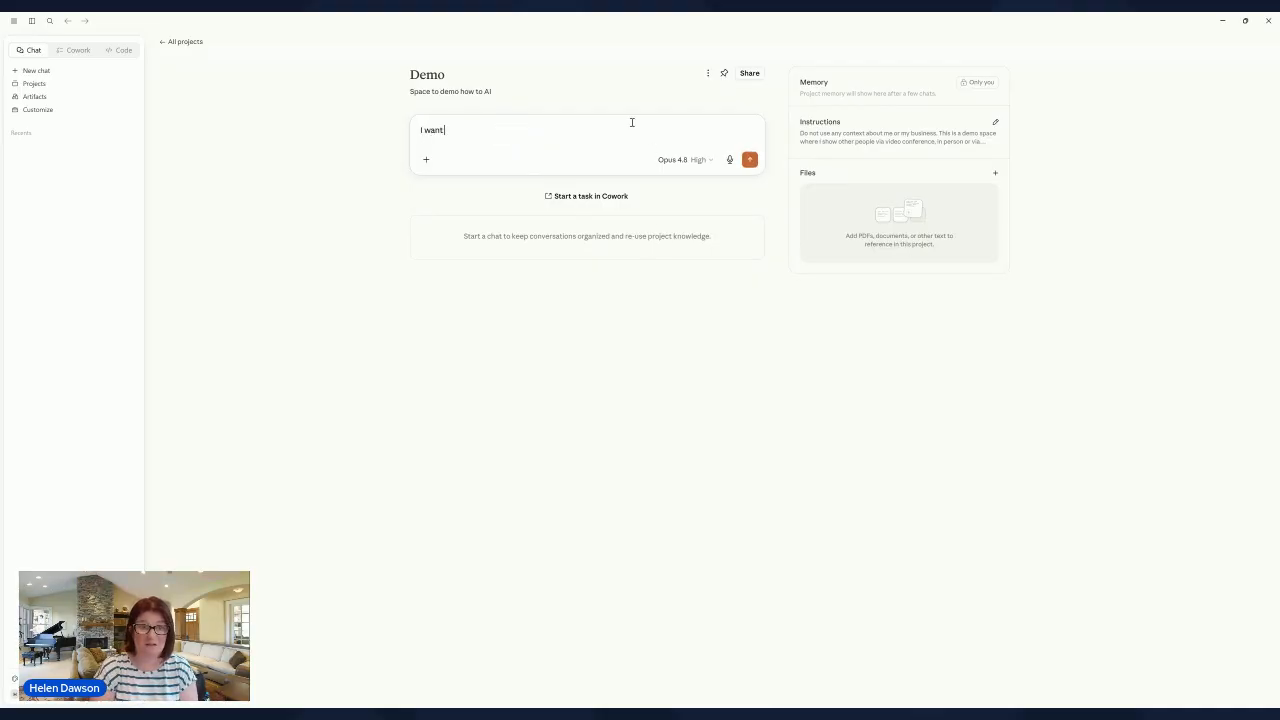
{"action": "type", "text": " to build a sk"}
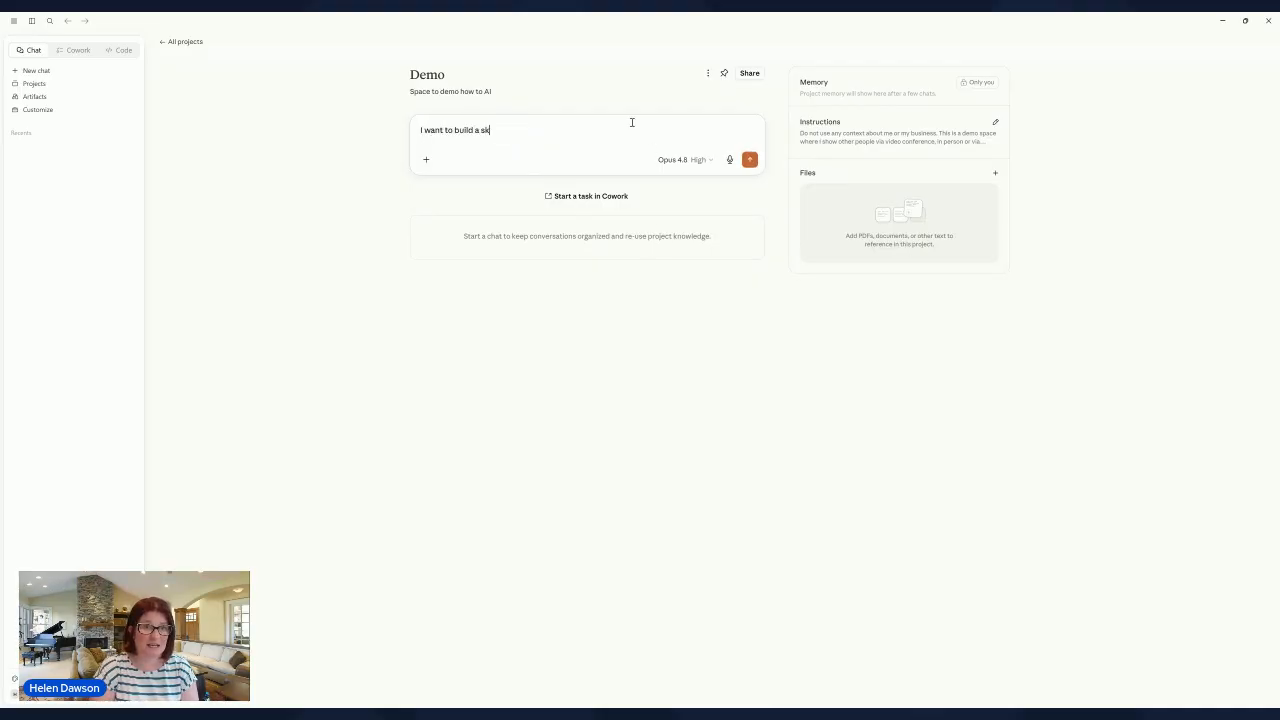
{"action": "type", "text": "ill that identif"}
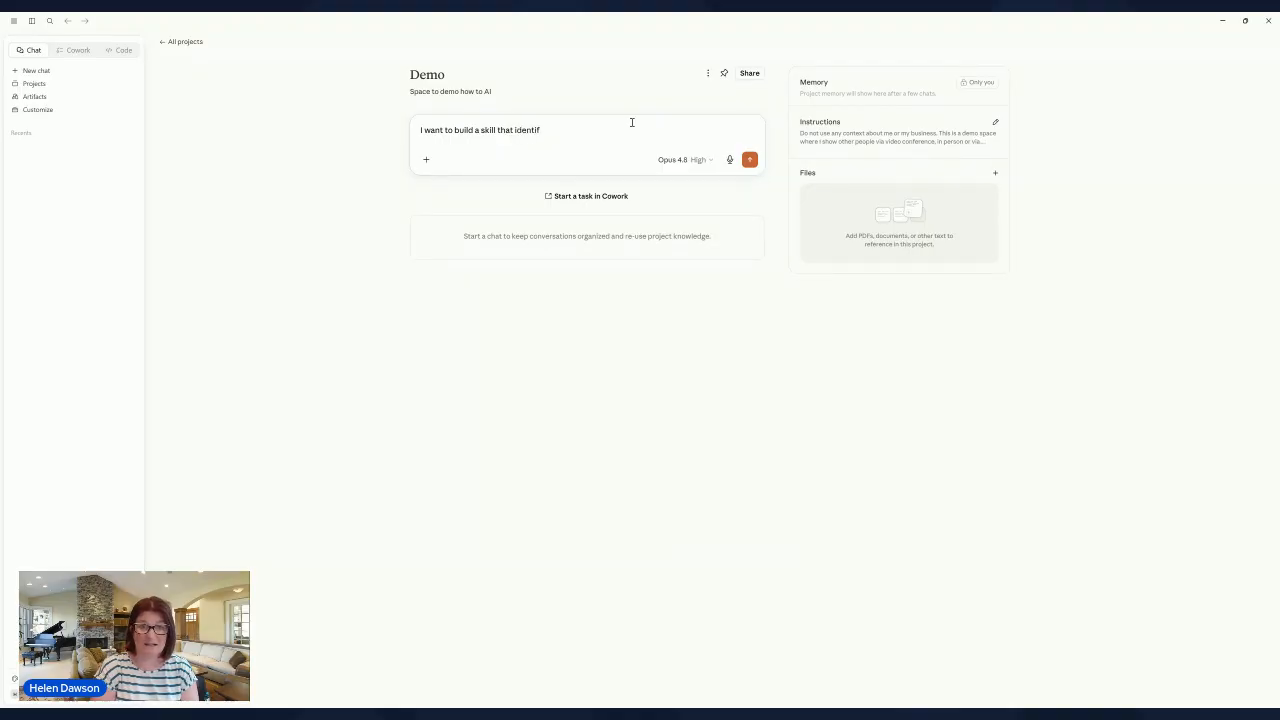
{"action": "type", "text": "ies potential"}
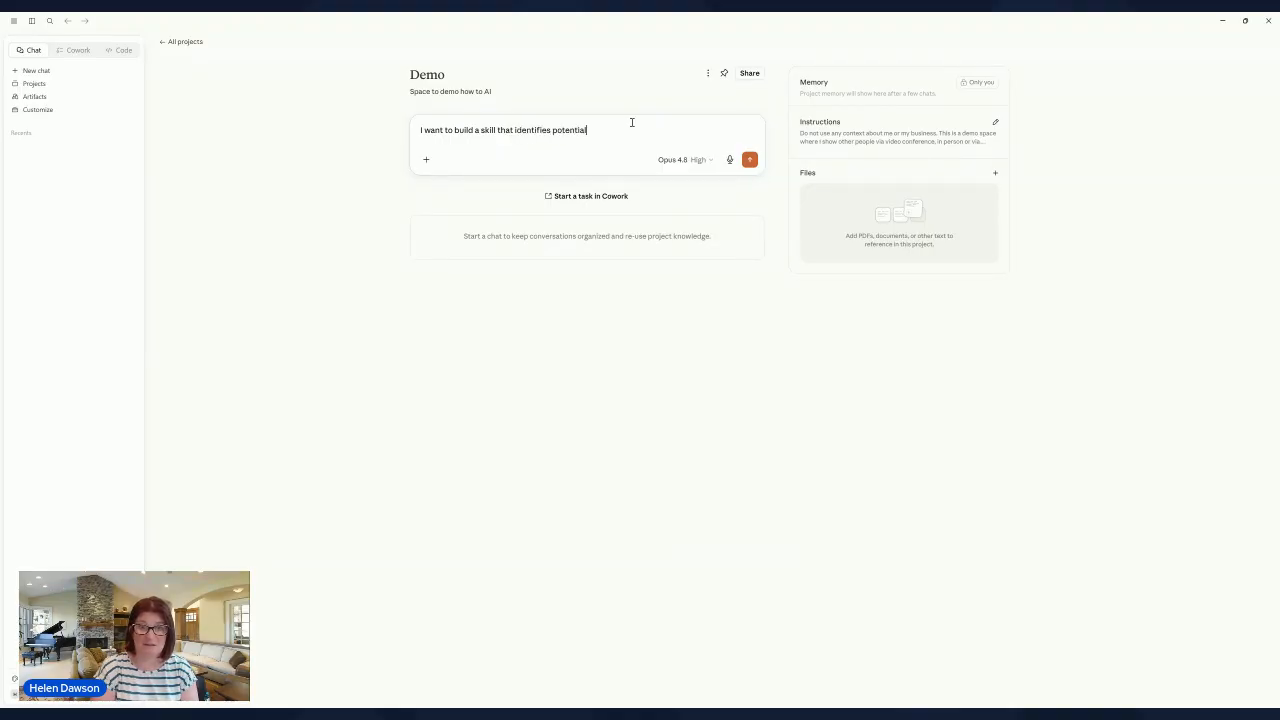
{"action": "type", "text": " hooks from a podcastr"}
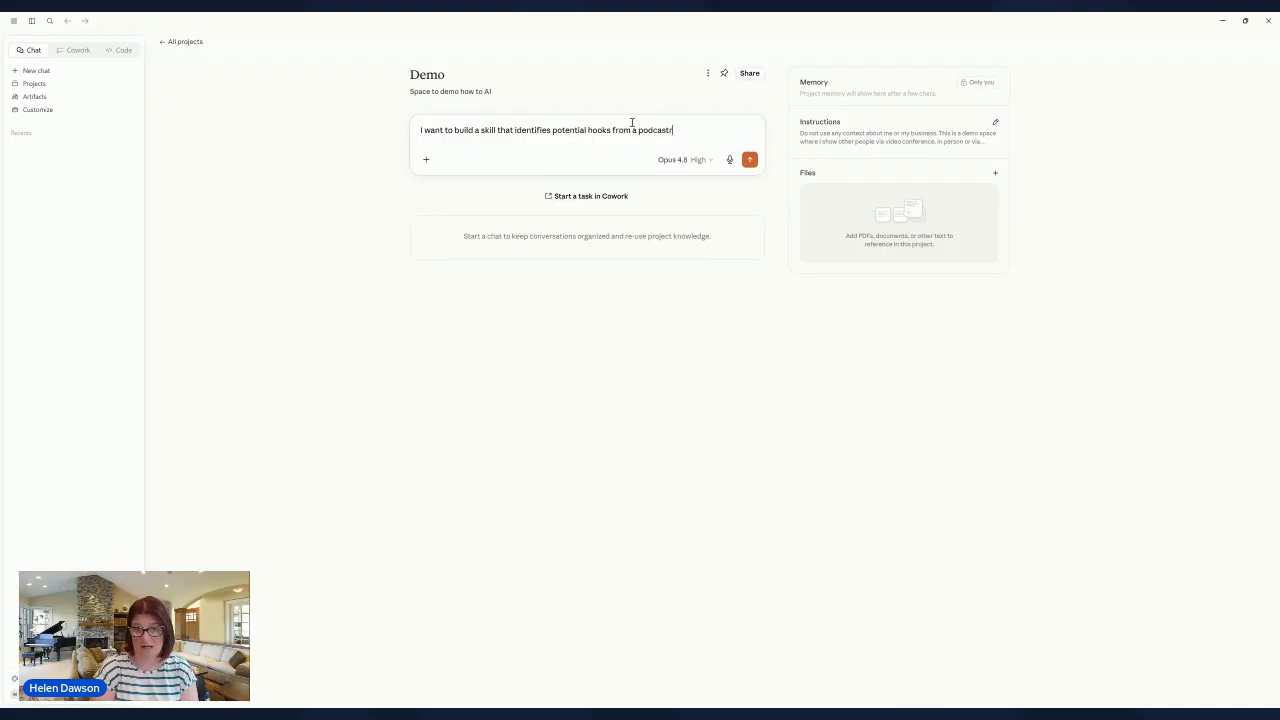
{"action": "type", "text": " transcript"}
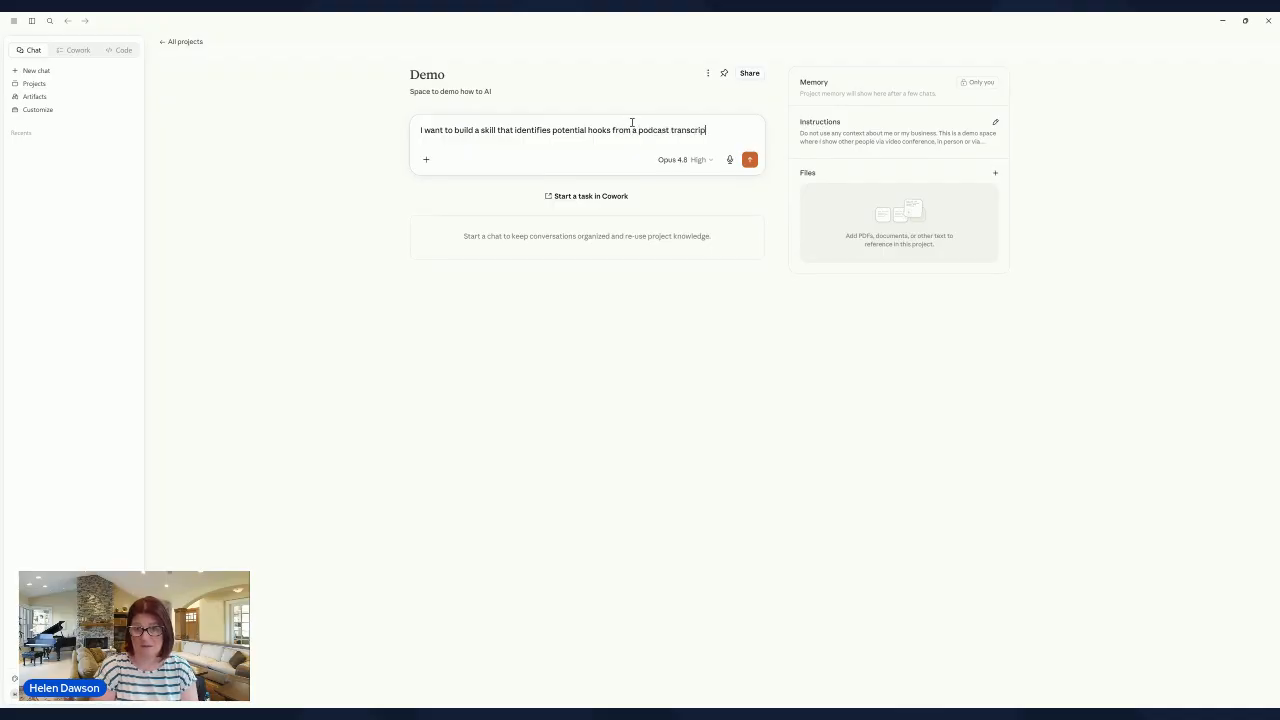
{"action": "type", "text": " to help"}
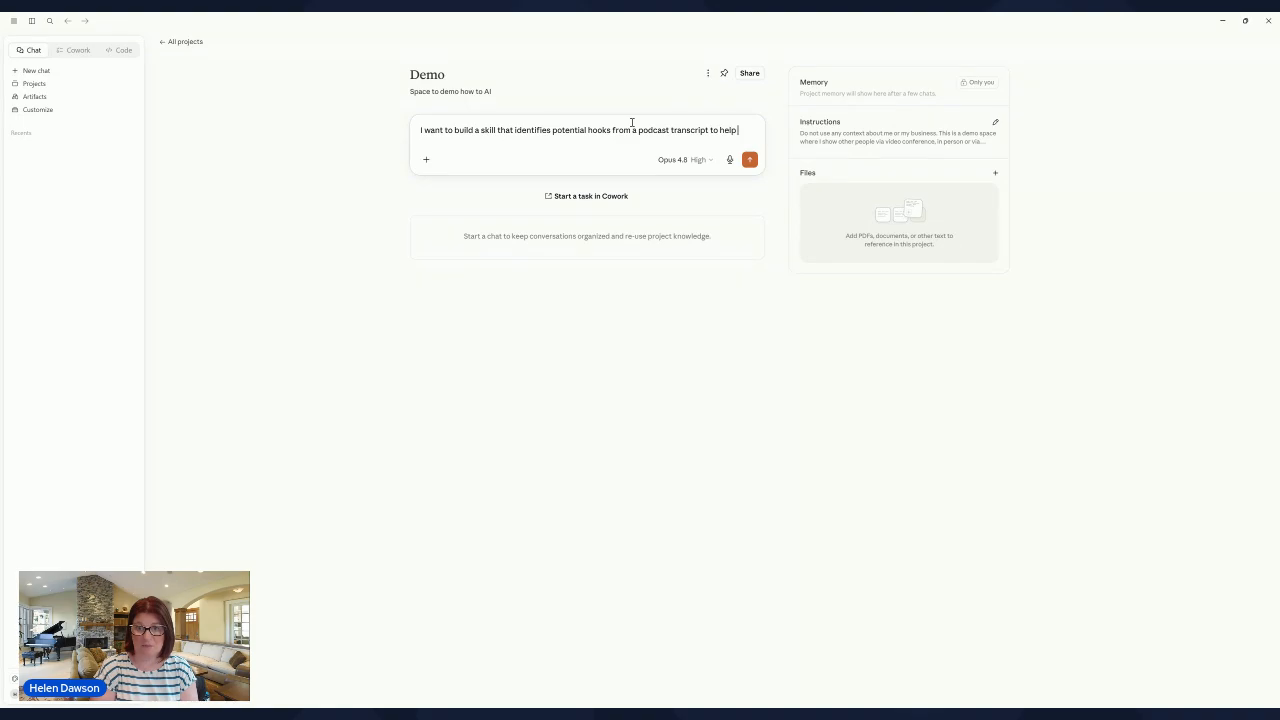
{"action": "type", "text": " me edit. Use"}
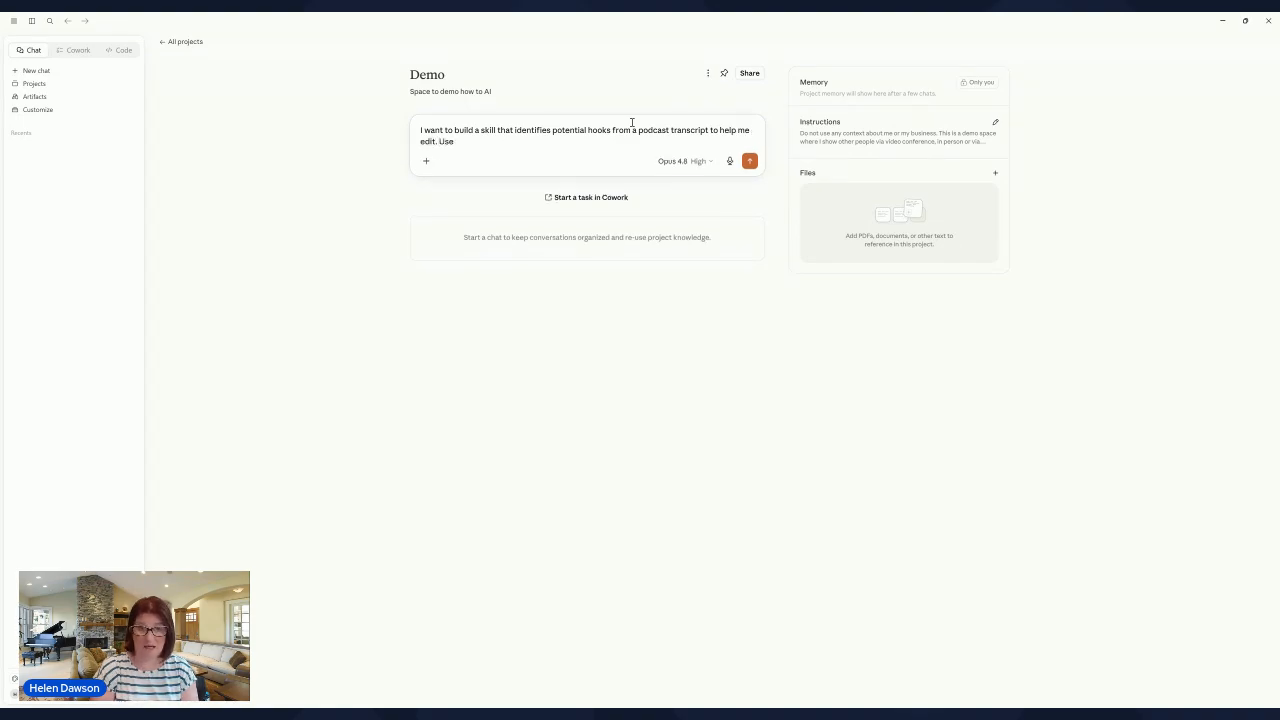
{"action": "type", "text": " /"}
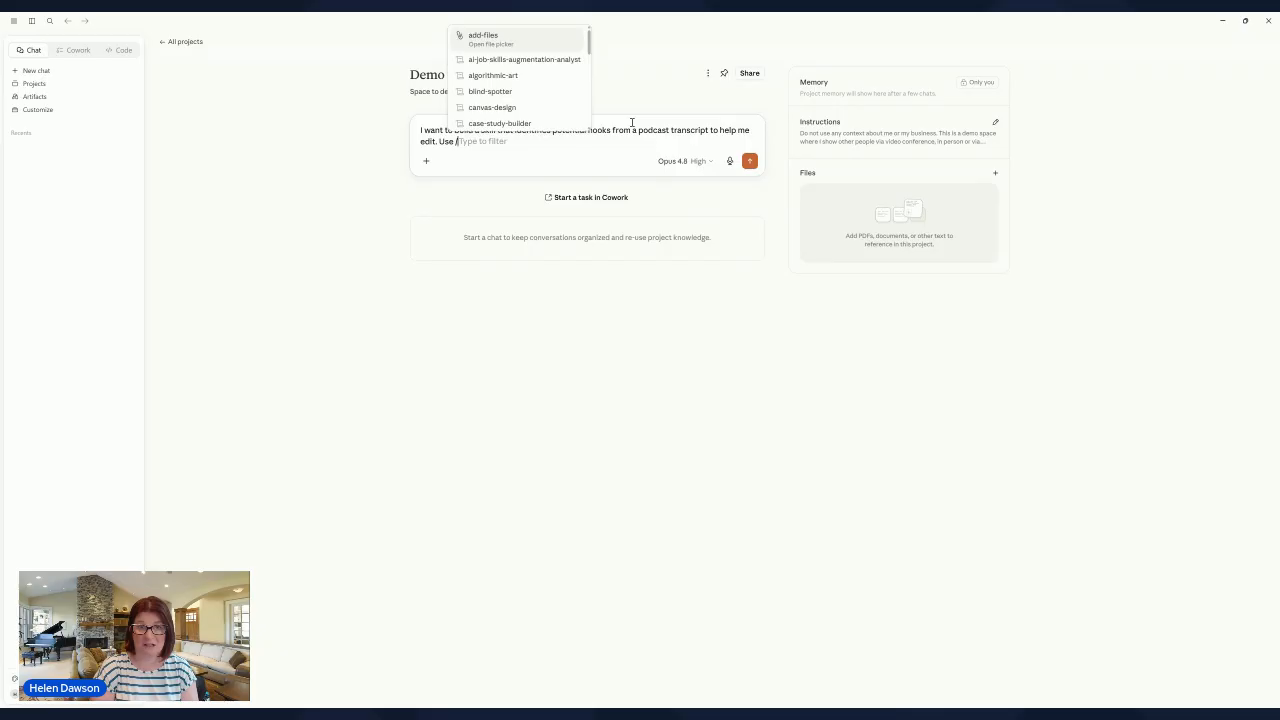
{"action": "type", "text": "s"}
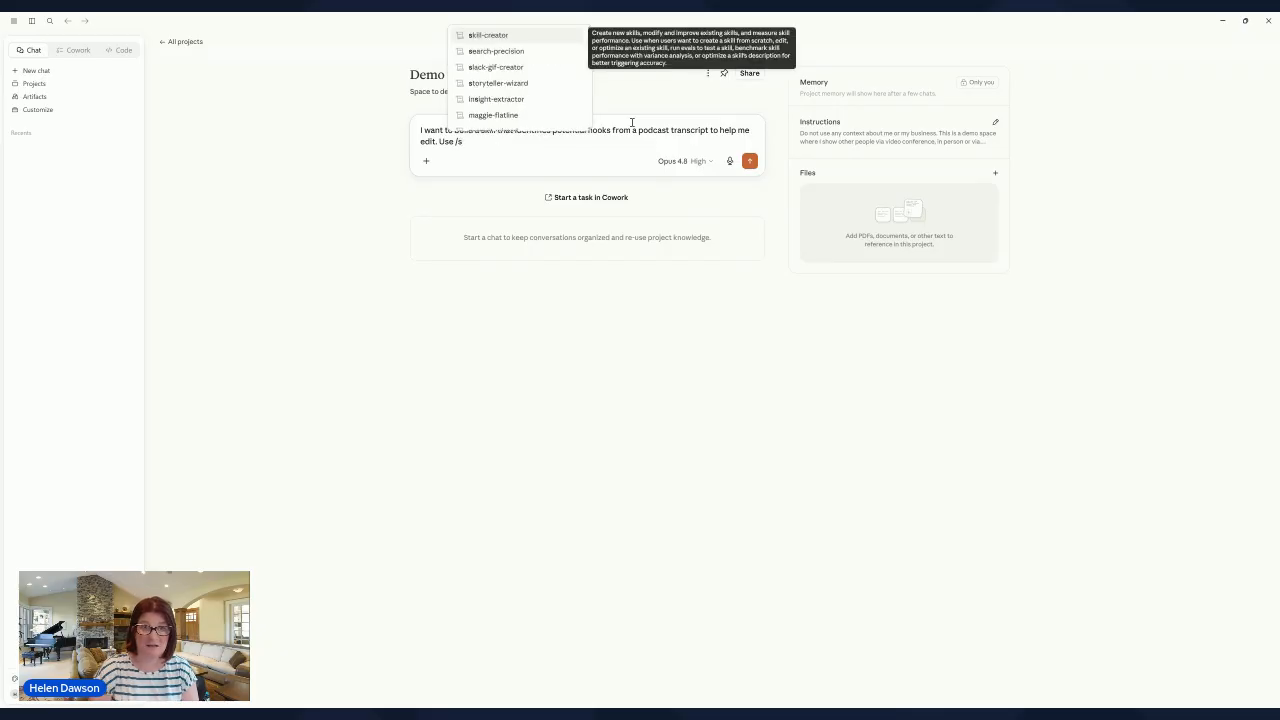
{"action": "key", "text": "BackSpace"}
{"action": "key", "text": "BackSpace"}
{"action": "key", "text": "BackSpace"}
{"action": "key", "text": "BackSpace"}
{"action": "key", "text": "BackSpace"}
{"action": "key", "text": "BackSpace"}
{"action": "key", "text": "BackSpace"}
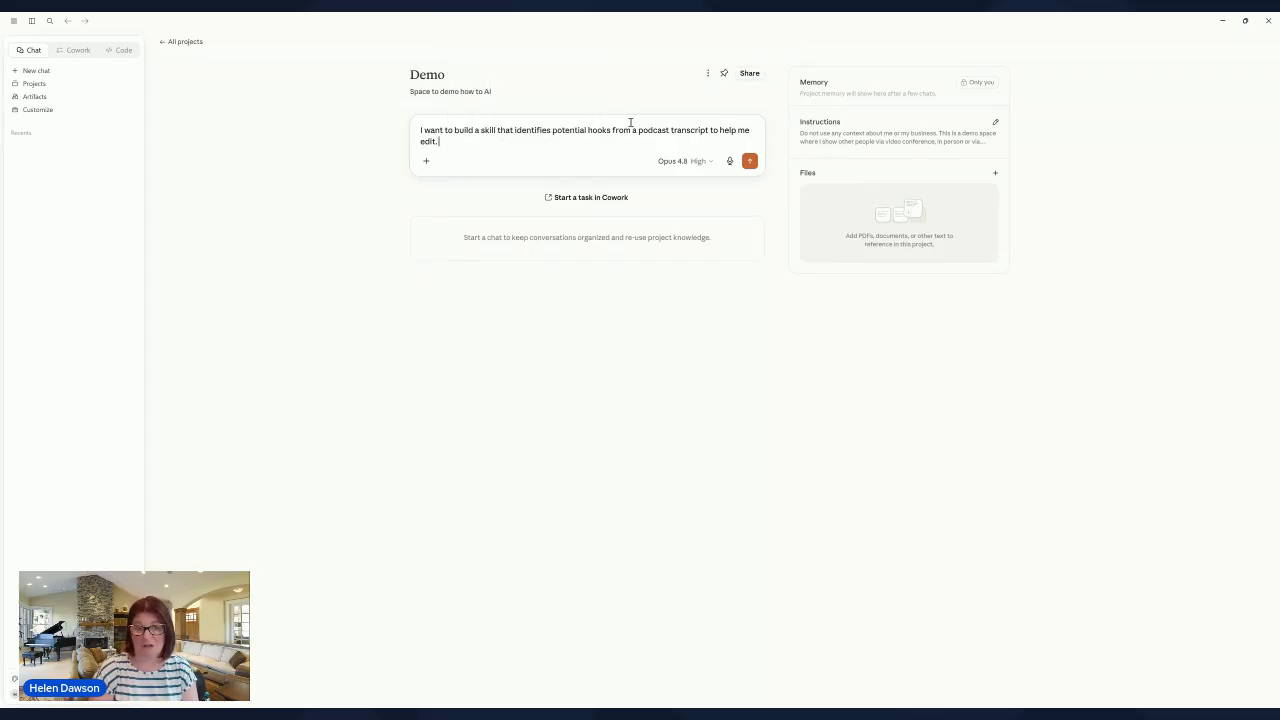
- Complete the prompt with "Ask me questions." and send it
{"action": "type", "text": "Ask me questions."}
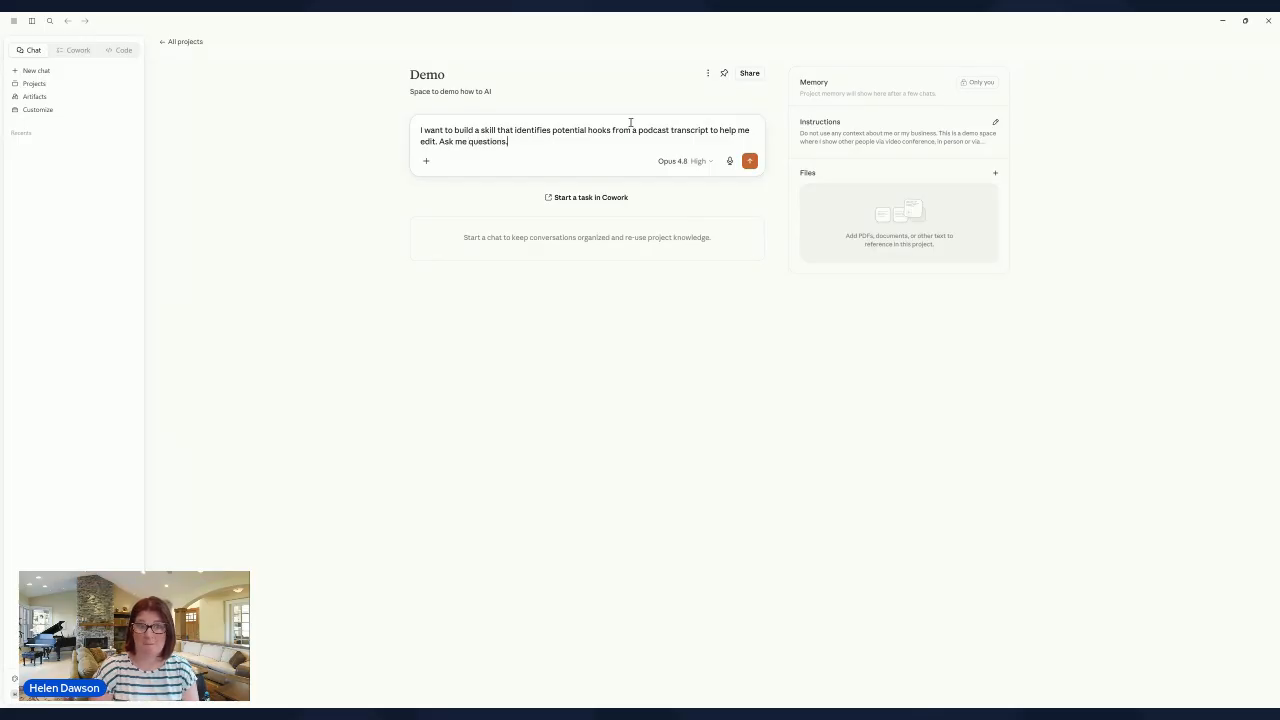
{"action": "key", "text": "Return"}
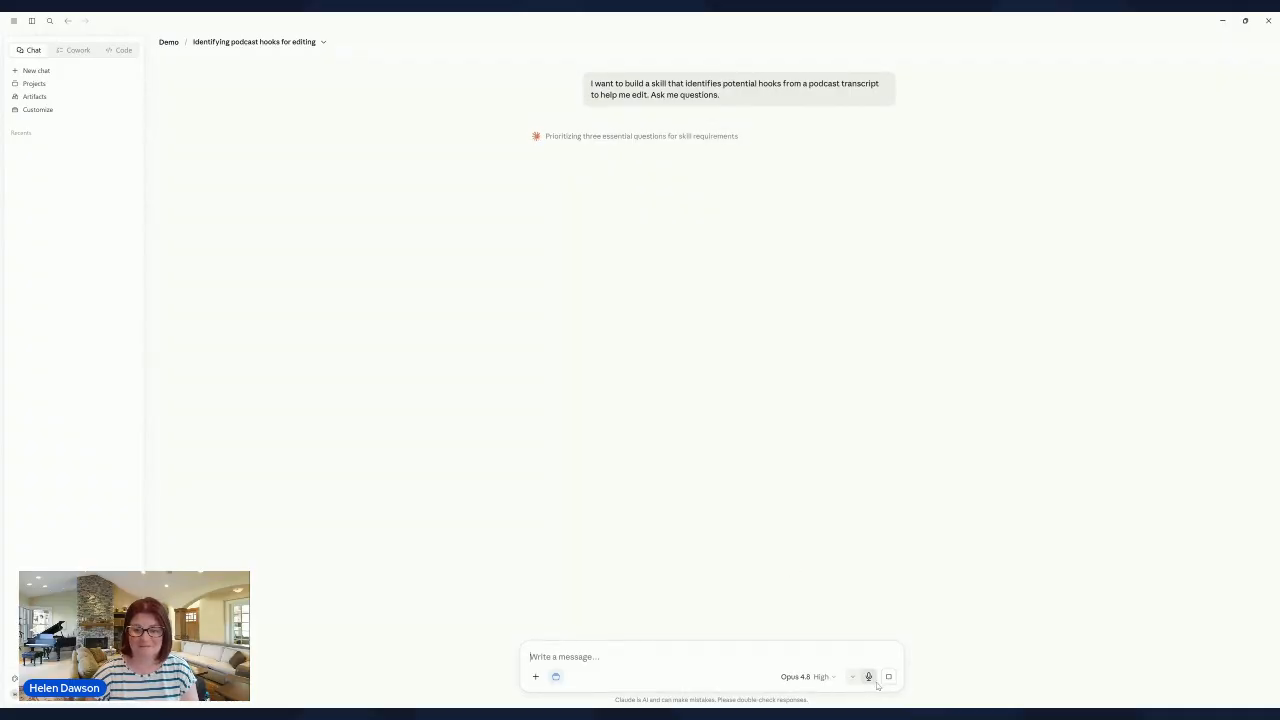
{"action": "left_click", "coordinate": [866, 649]}
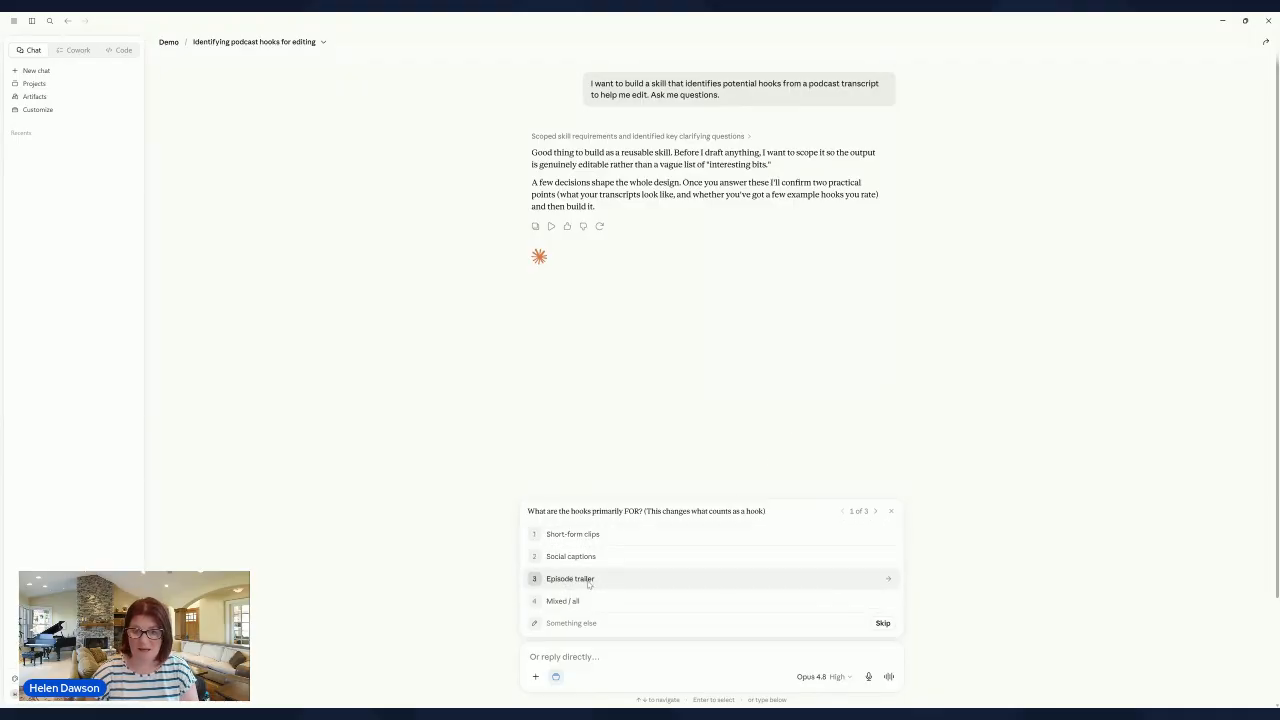
- Answer Episode trailer as the hooks' purpose, and flag Contrarian takes, Surprising facts, Curiosity-gap lines and a custom "Soundbits" as hook moments
{"action": "left_click", "coordinate": [589, 582]}
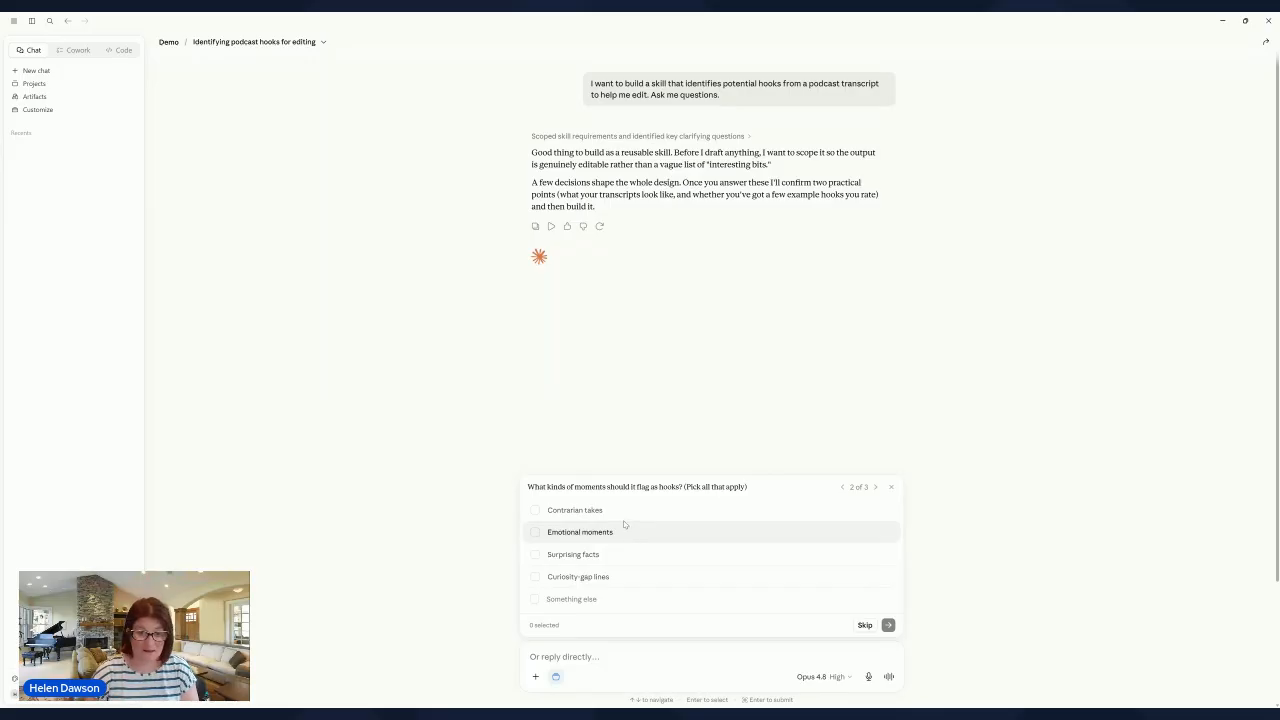
{"action": "left_click", "coordinate": [536, 512]}
{"action": "left_click", "coordinate": [536, 556]}
{"action": "left_click", "coordinate": [536, 578]}
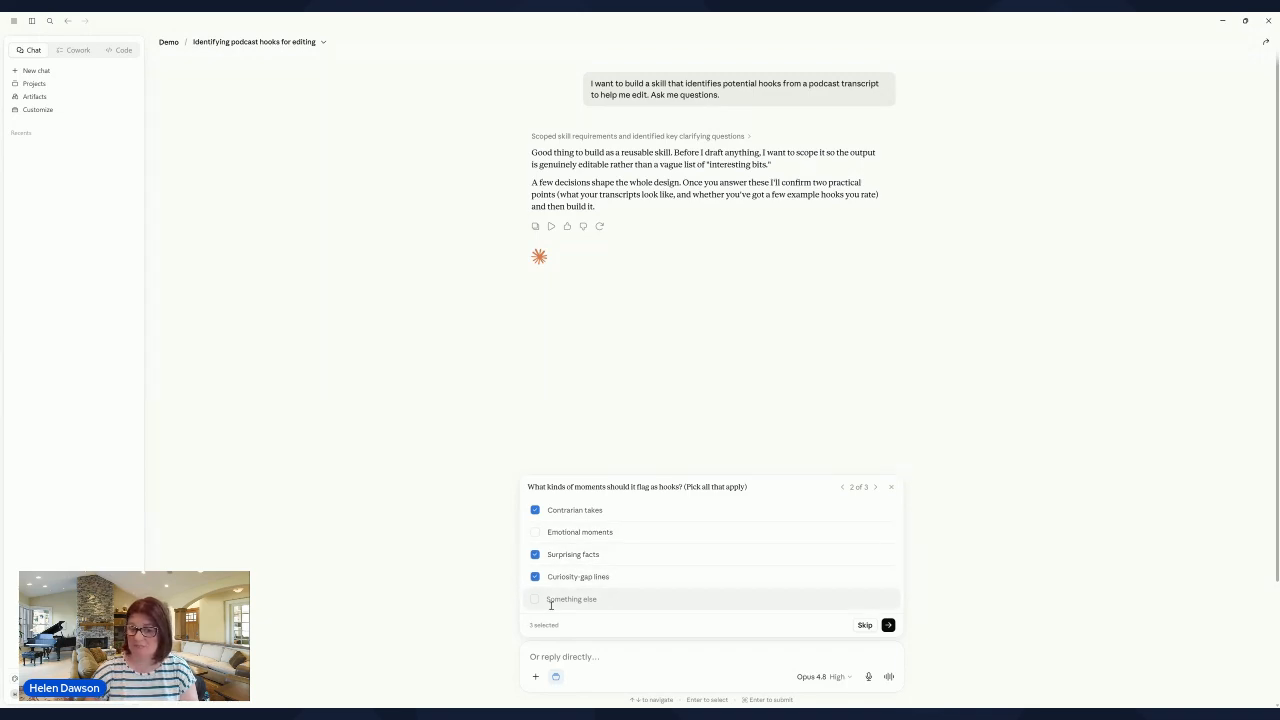
{"action": "left_click", "coordinate": [551, 600]}
{"action": "type", "text": "Soundbits"}
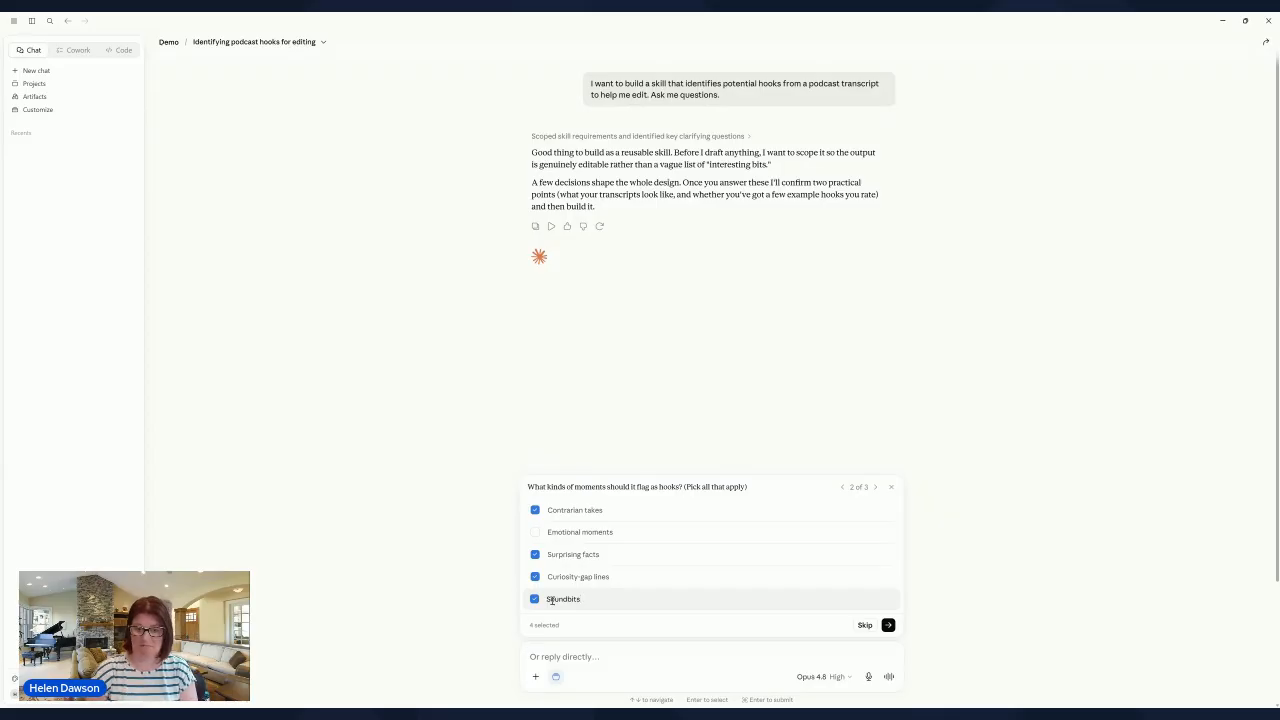
{"action": "left_click", "coordinate": [888, 625]}
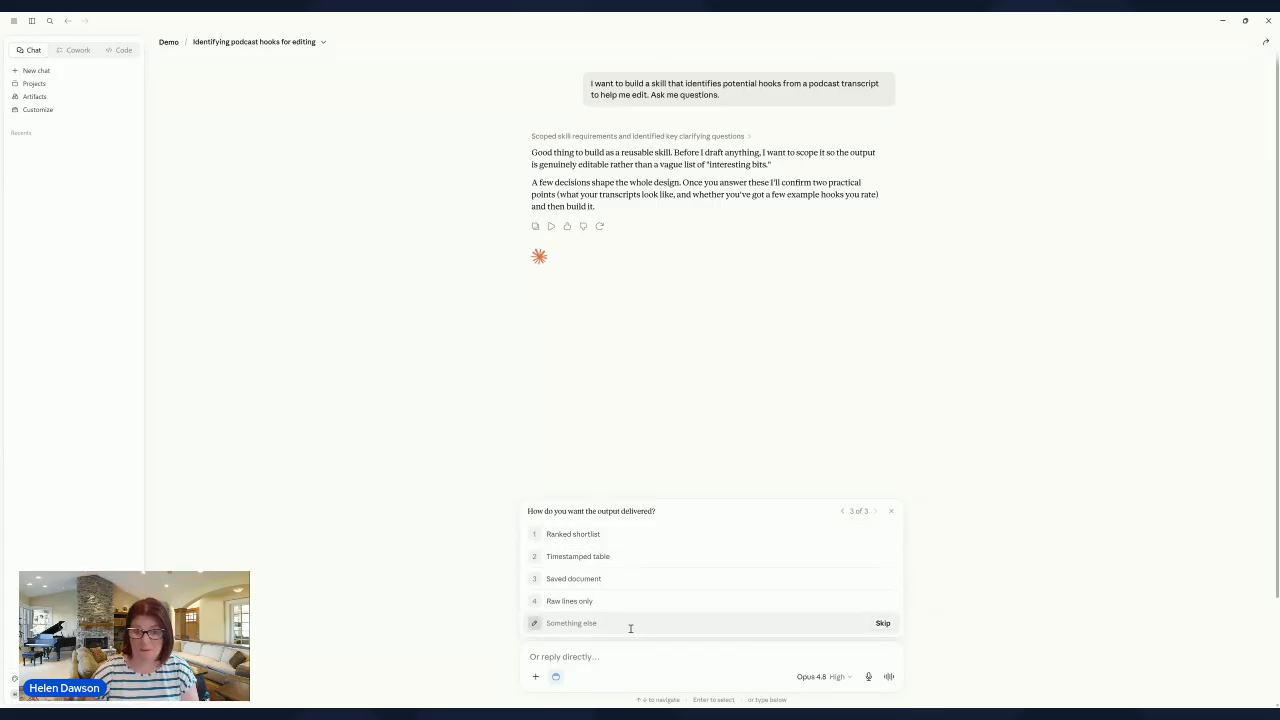
- Answer the output delivery question with the custom reply "Ranked list with timestamps" and submit it
{"action": "type", "text": "R"}
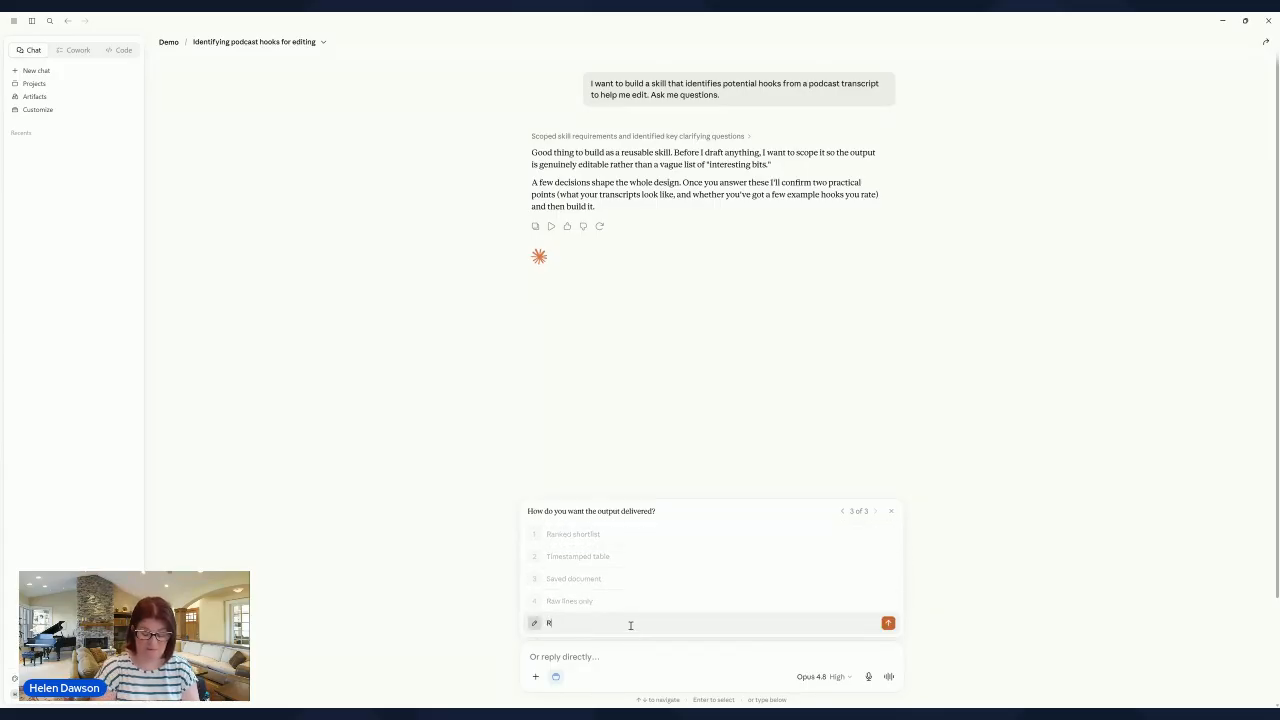
{"action": "type", "text": "anked list with"}
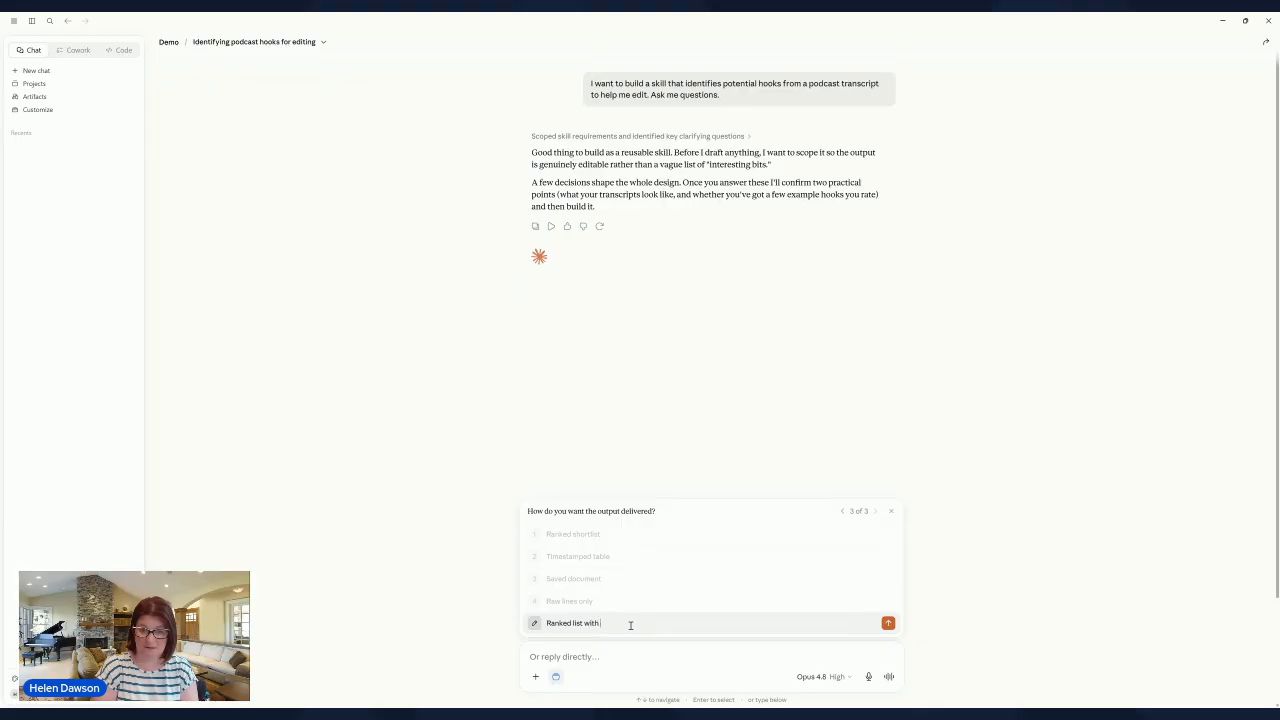
{"action": "type", "text": " timestamps"}
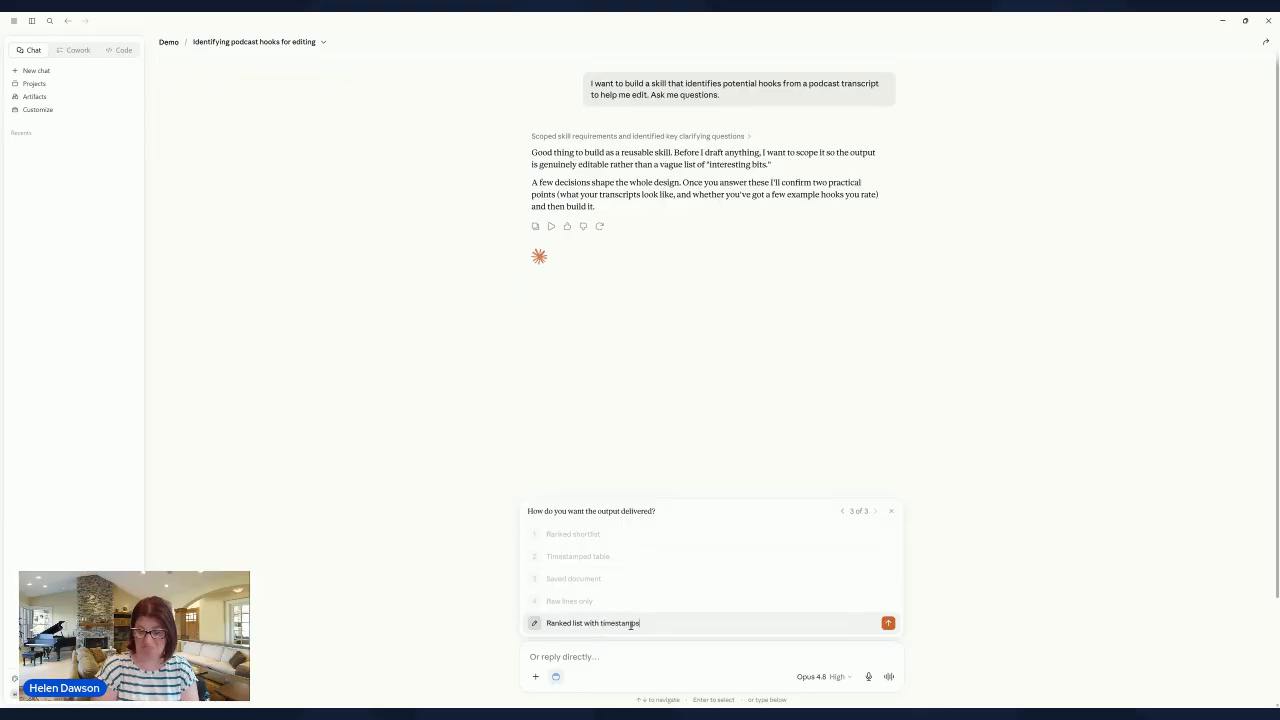
{"action": "key", "text": "Return"}
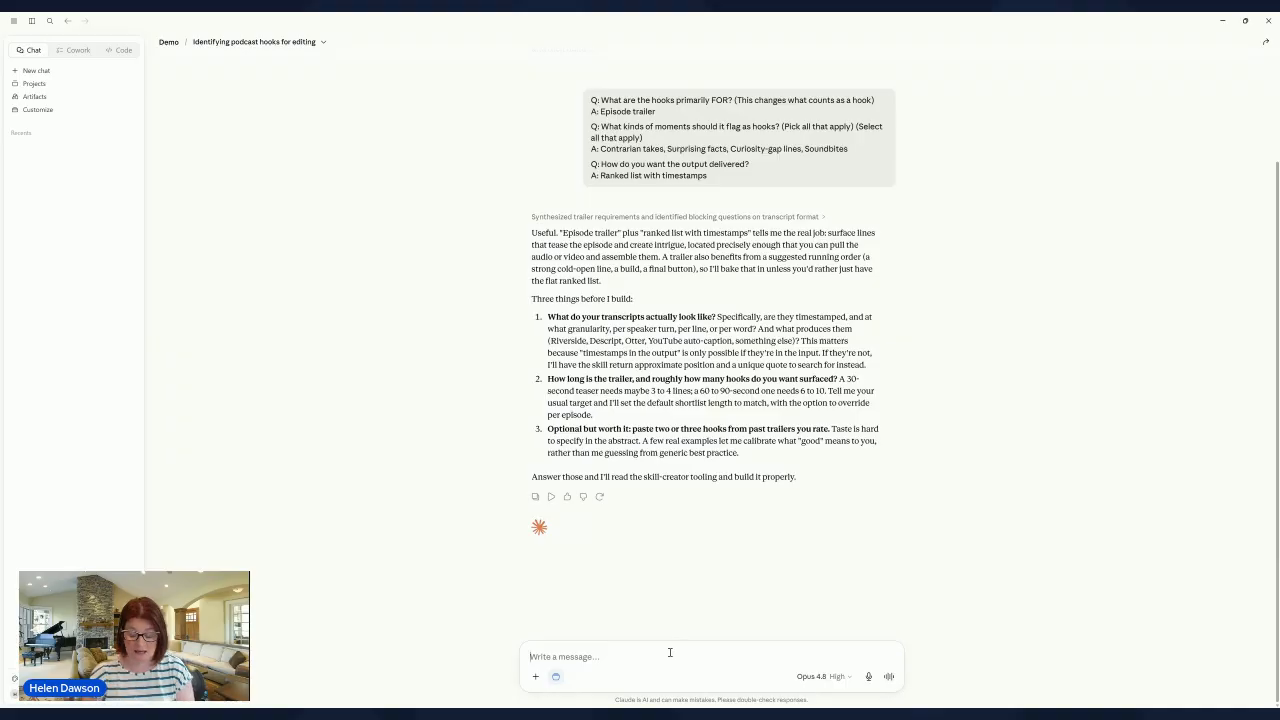
- Send the reply "Produced by riverside with timestamps. Very short clip to go at beginning of episode."
{"action": "type", "text": "T"}
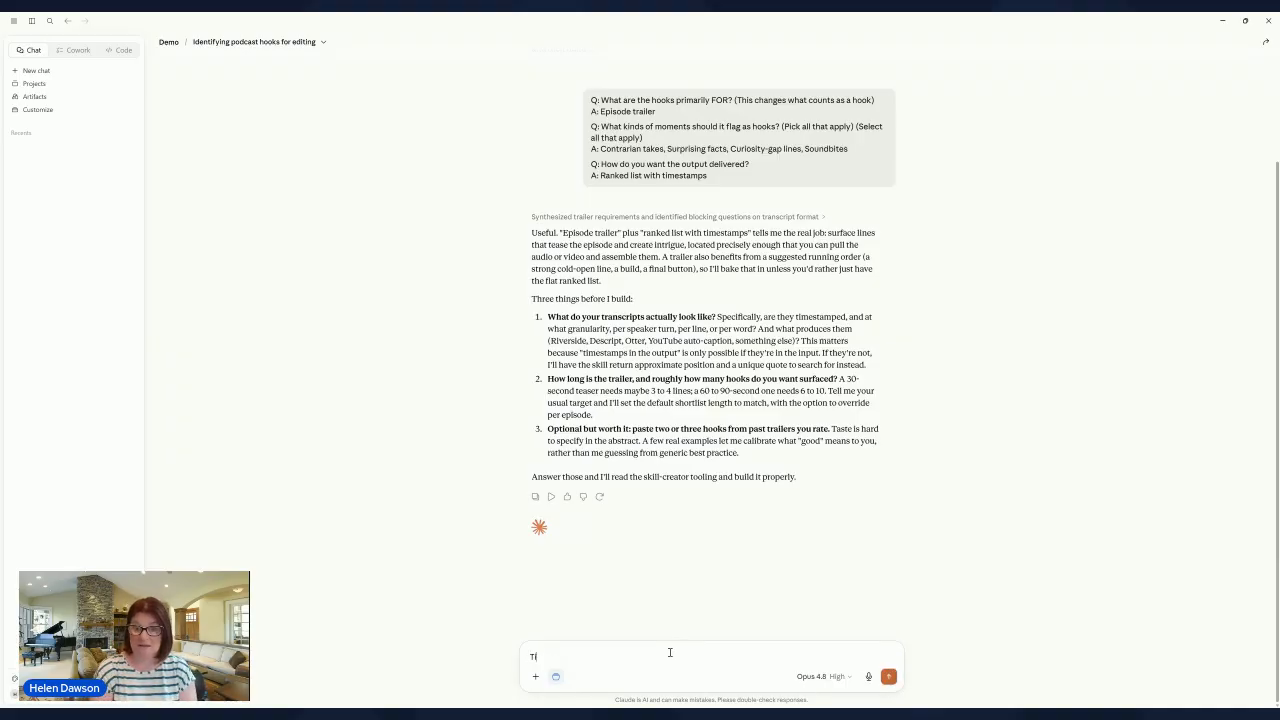
{"action": "key", "text": "BackSpace"}
{"action": "type", "text": "Pro"}
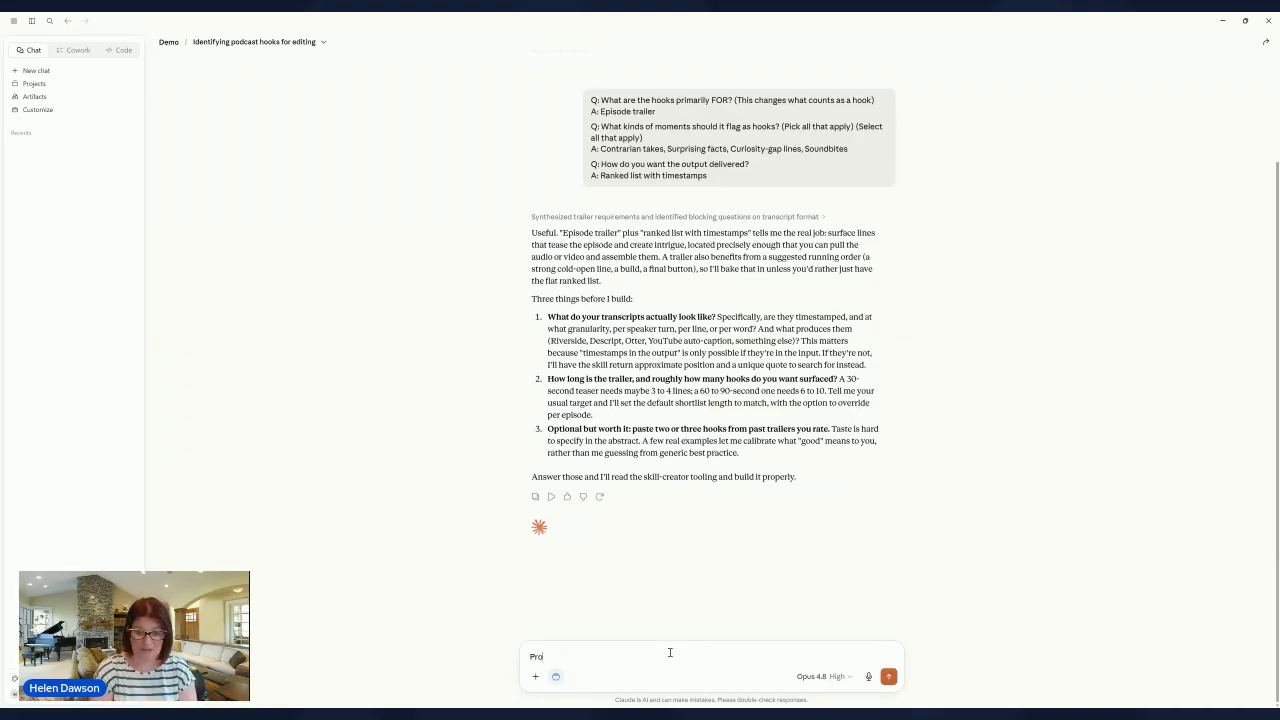
{"action": "type", "text": "duced by river"}
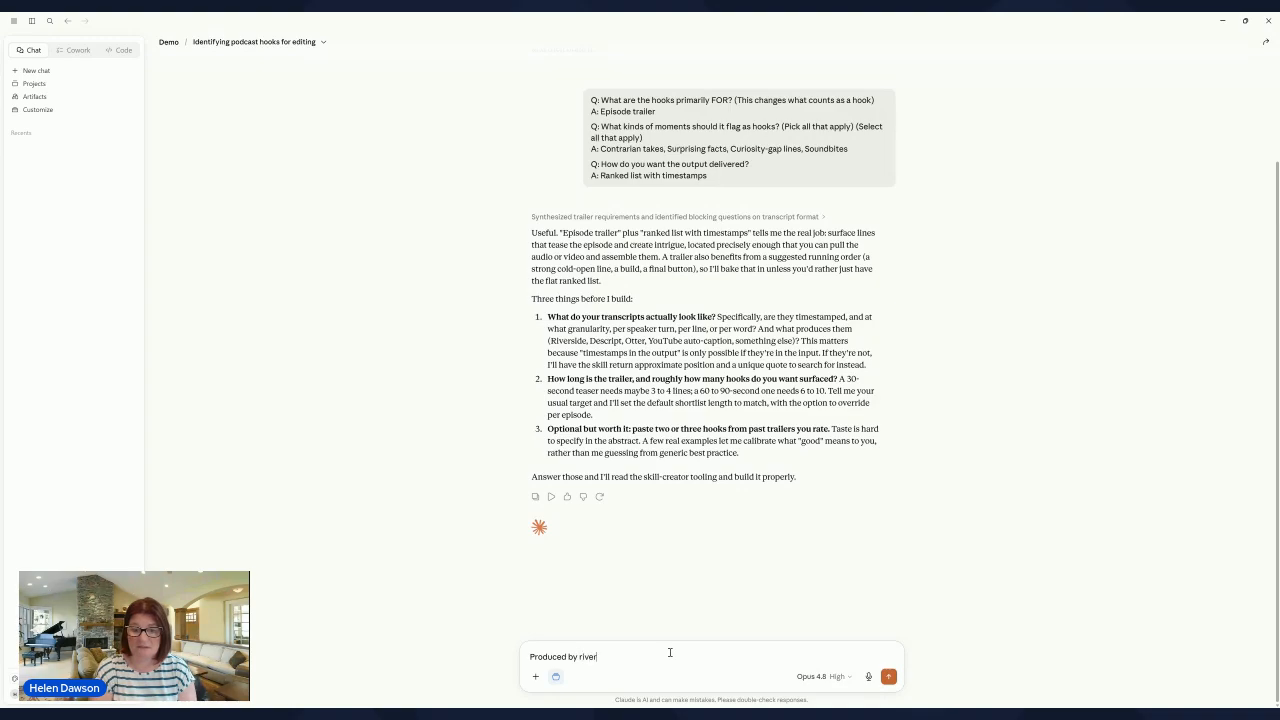
{"action": "type", "text": "side with ti"}
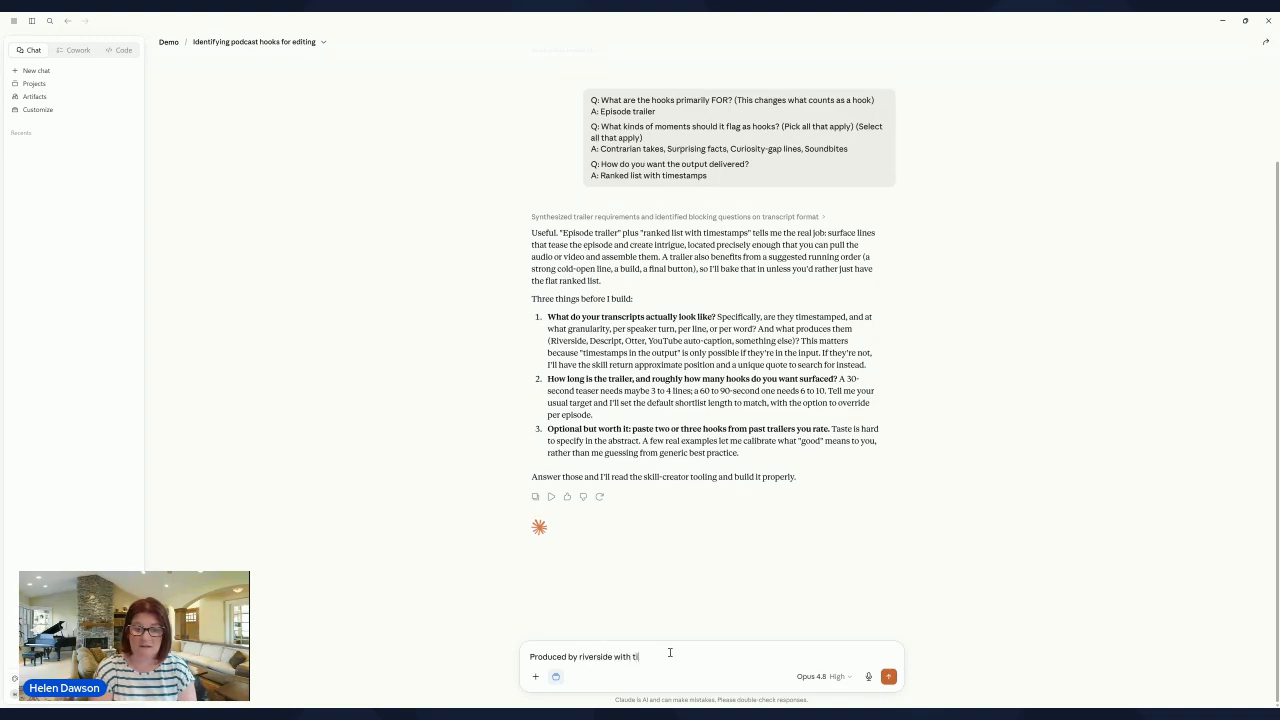
{"action": "type", "text": "mestamps."}
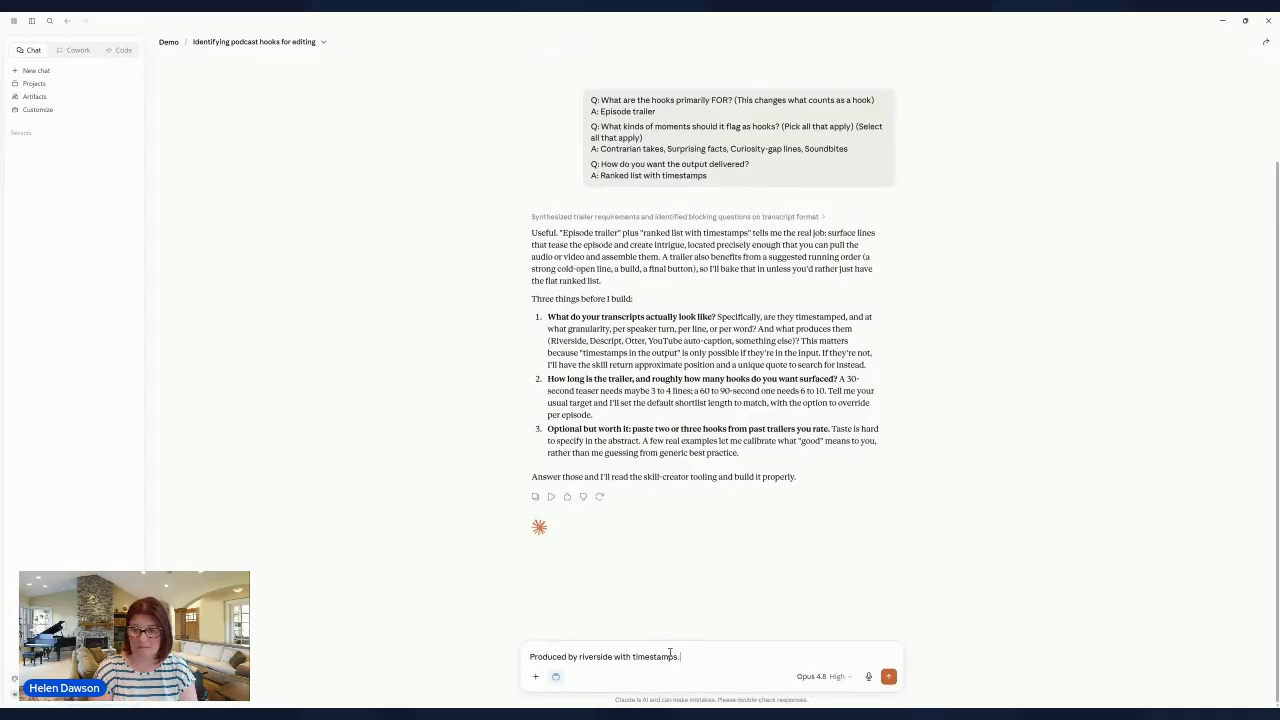
{"action": "type", "text": "Very short clip to go at be"}
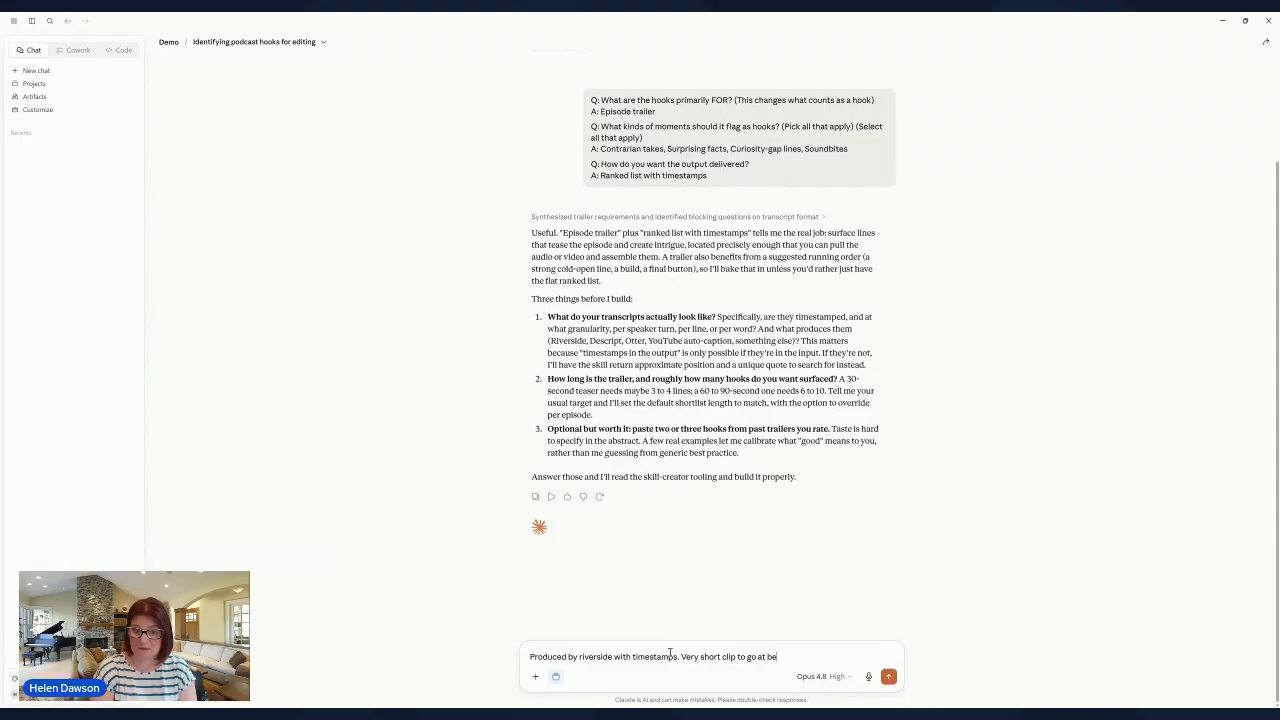
{"action": "type", "text": "ginning of episode."}
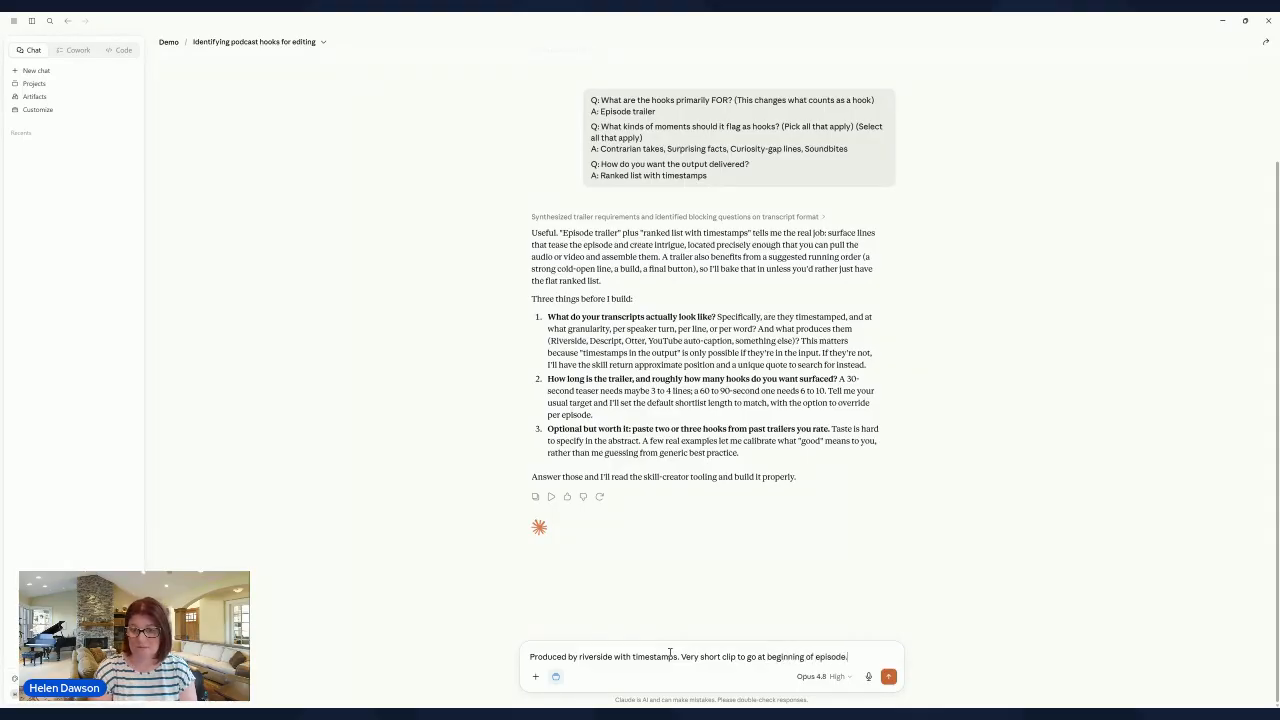
{"action": "key", "text": "Return"}
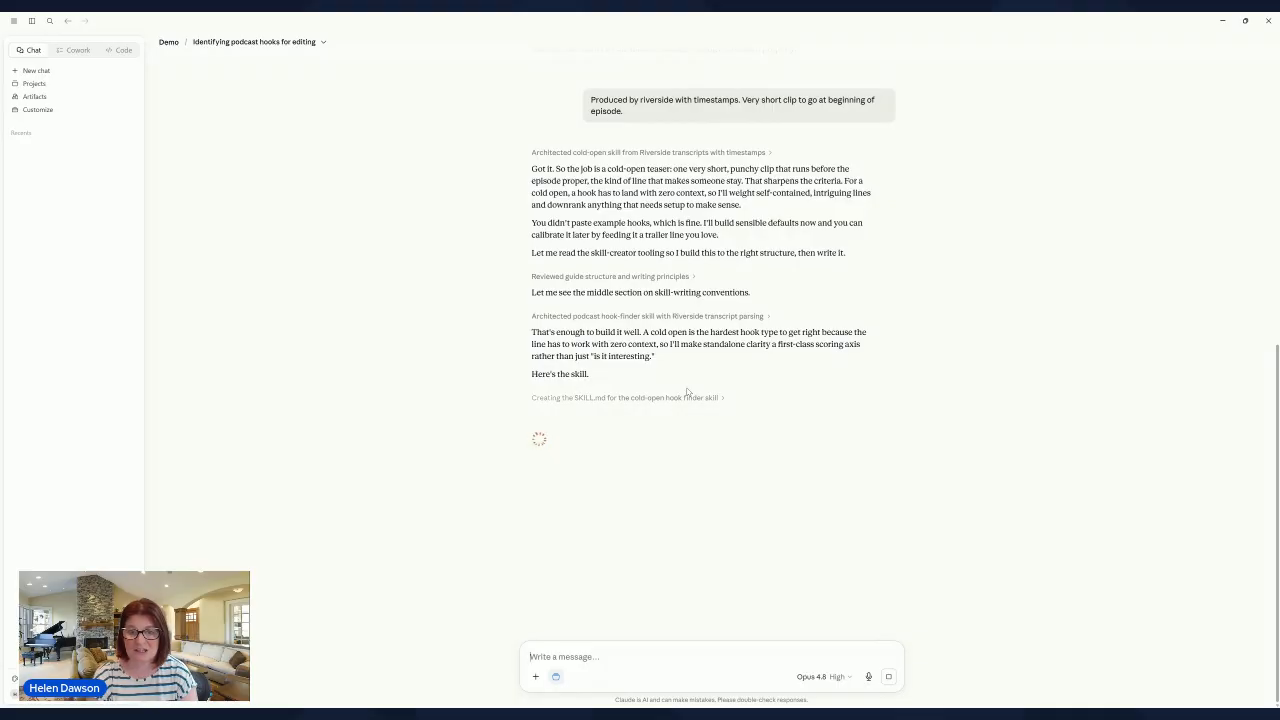
- Open the generated SKILL.md and examine its description, particularly the text on when to use the skill
{"action": "left_click", "coordinate": [724, 399]}
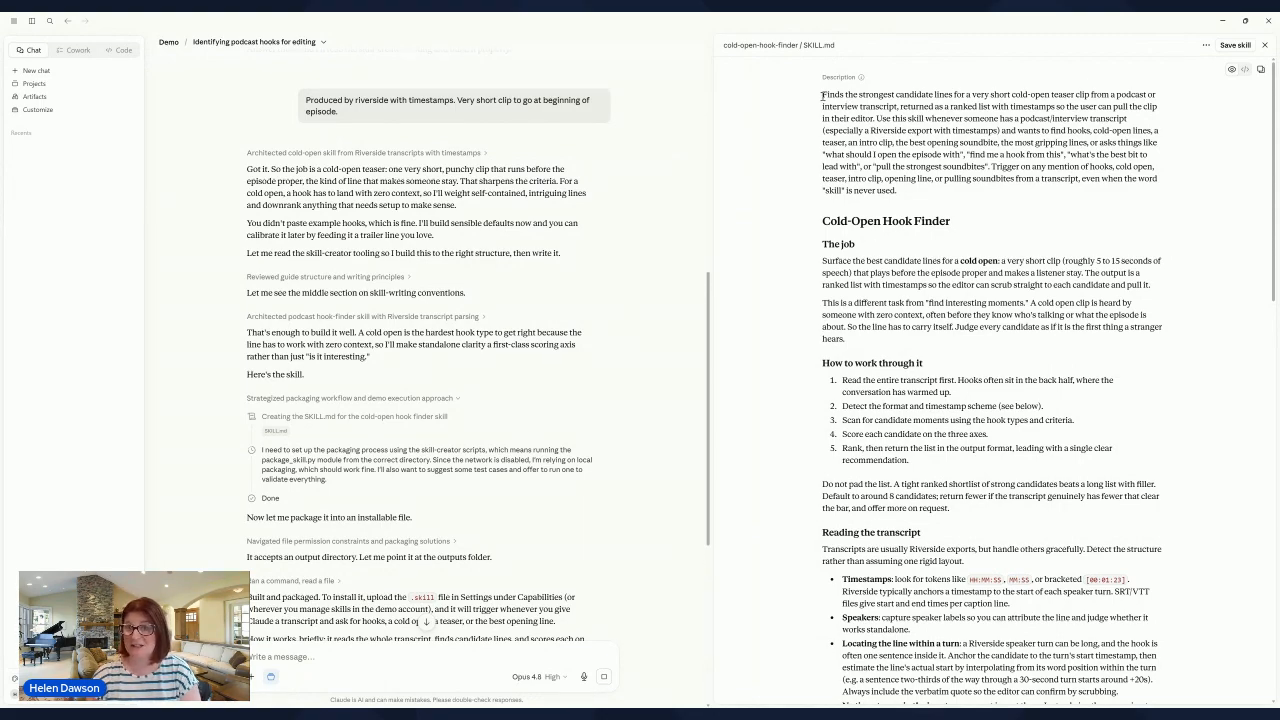
{"action": "left_click_drag", "start_coordinate": [822, 96], "coordinate": [936, 186]}
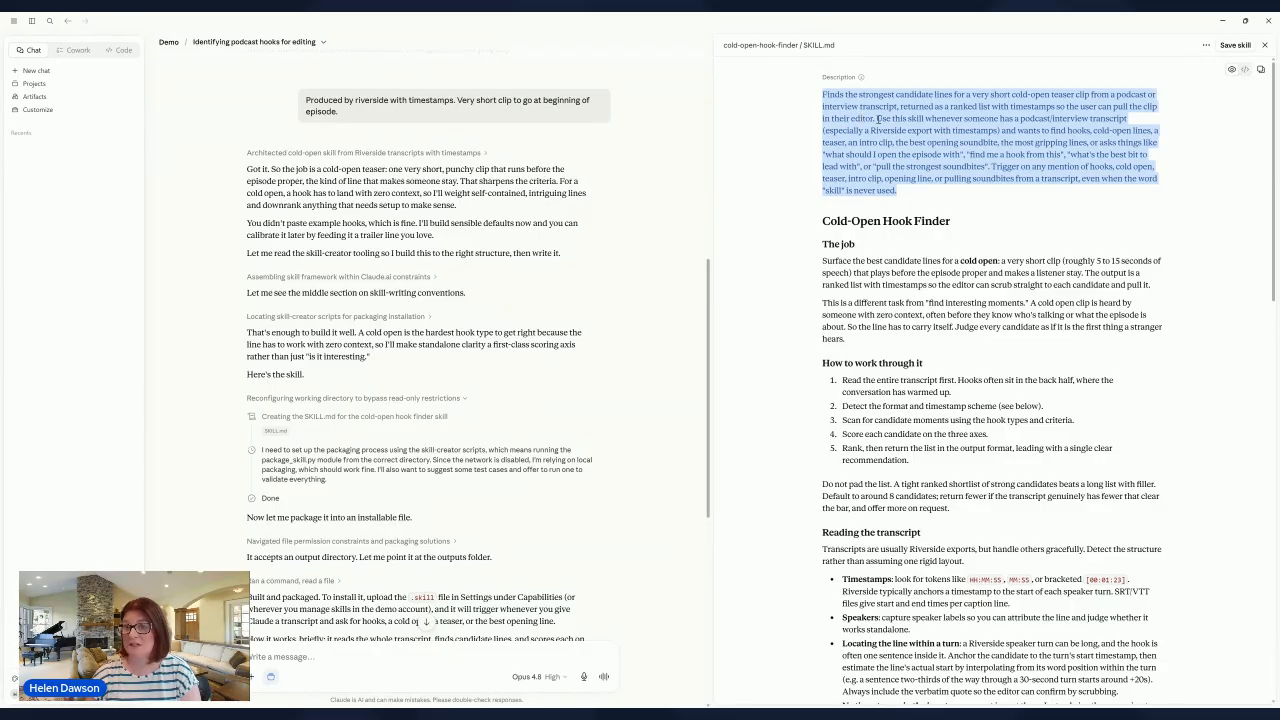
{"action": "left_click", "coordinate": [877, 119]}
{"action": "left_click_drag", "start_coordinate": [877, 119], "coordinate": [941, 196]}
{"action": "scroll", "coordinate": [941, 196], "scroll_direction": "down", "scroll_amount": 2}
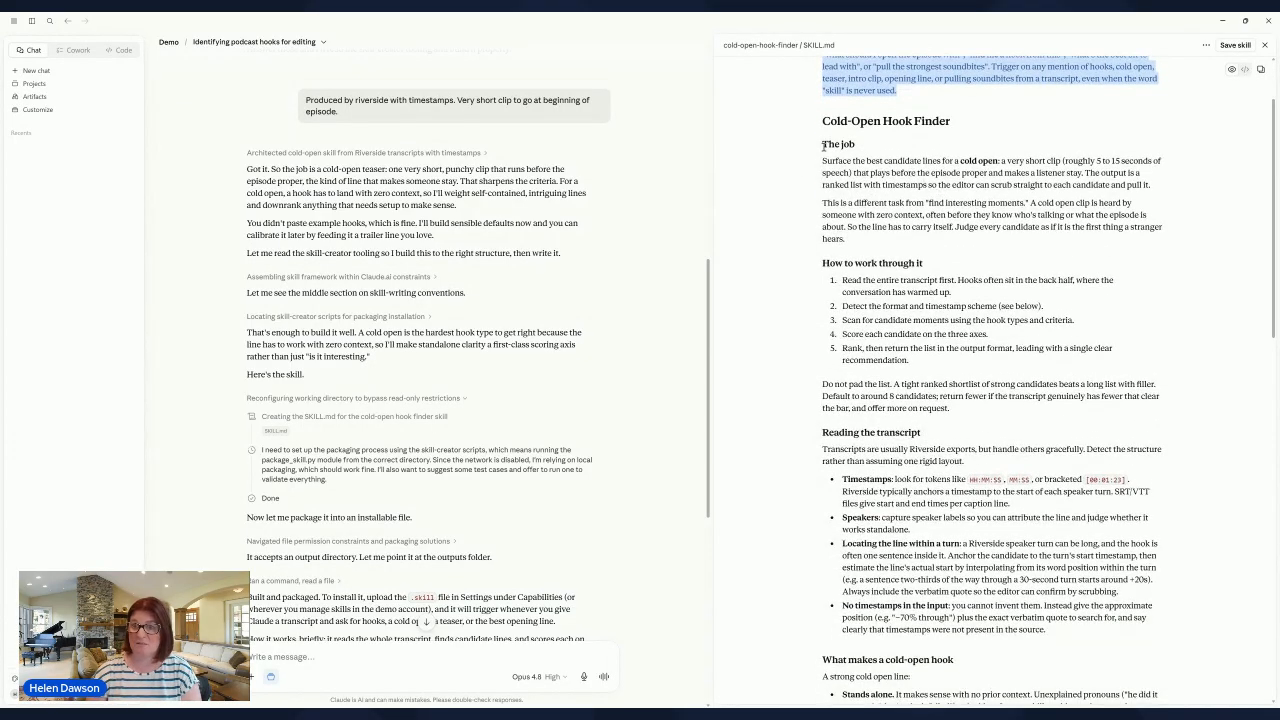
- Review the rest of SKILL.md: the working steps, cold-open hook criteria, hook types, scoring, output format and taste calibration
{"action": "left_click_drag", "start_coordinate": [842, 287], "coordinate": [1043, 360]}
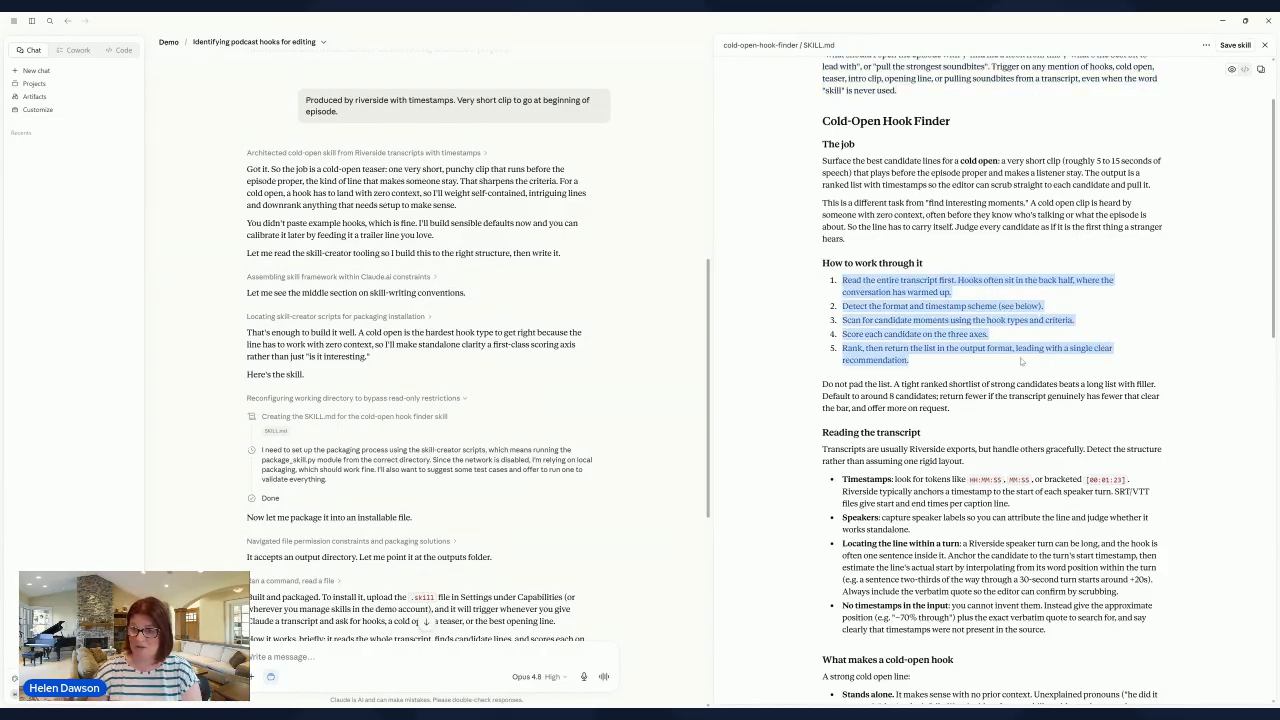
{"action": "scroll", "coordinate": [990, 360], "scroll_direction": "down", "scroll_amount": 5}
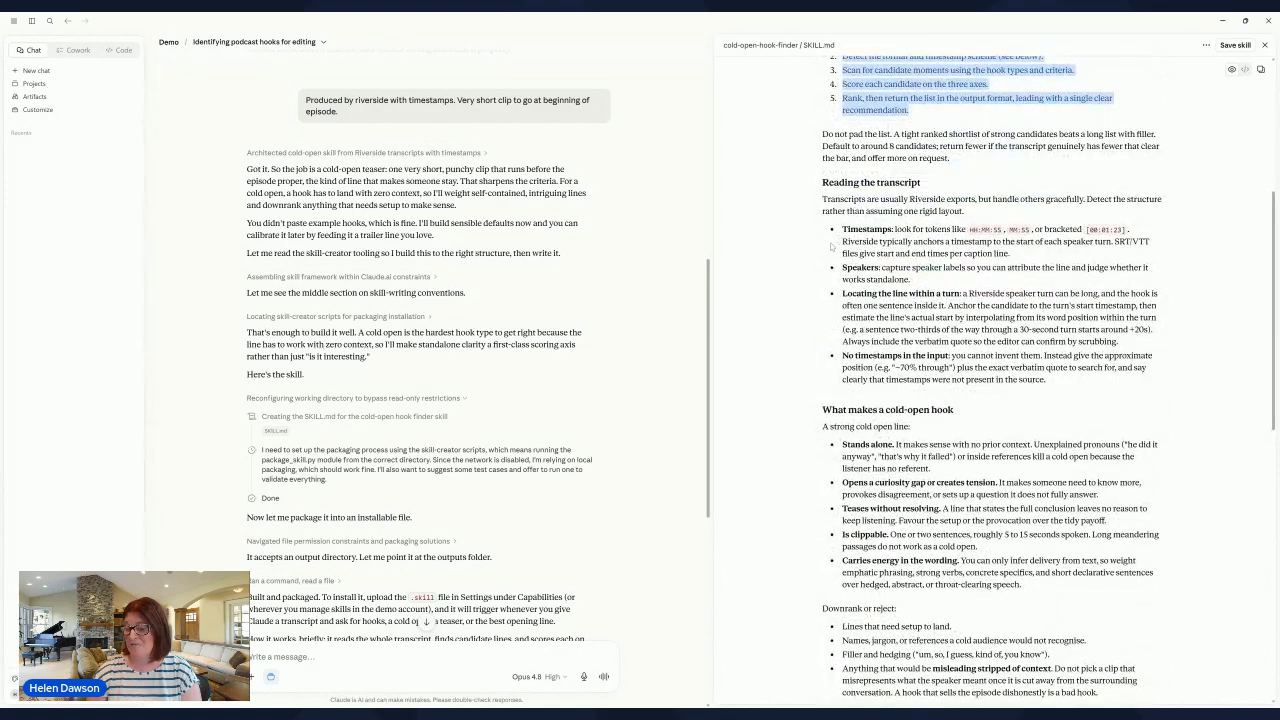
{"action": "scroll", "coordinate": [818, 345], "scroll_direction": "down", "scroll_amount": 3}
{"action": "left_click_drag", "start_coordinate": [823, 258], "coordinate": [1072, 437]}
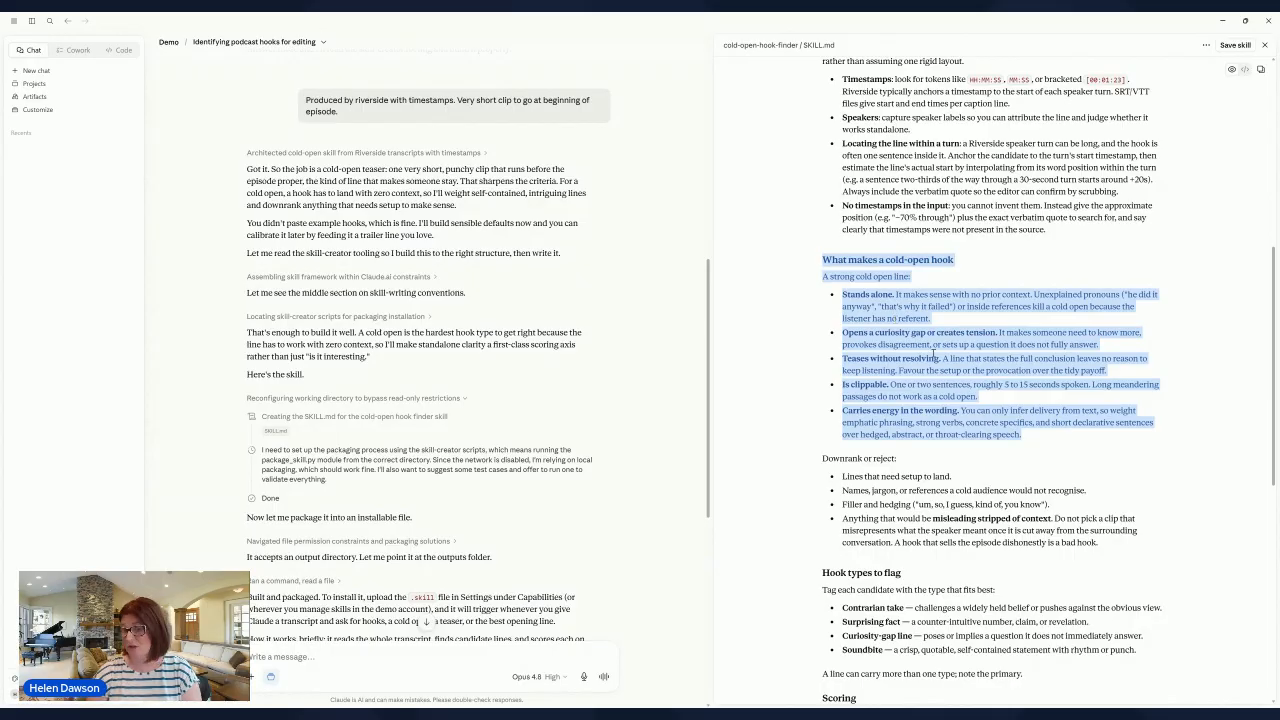
{"action": "left_click", "coordinate": [932, 406]}
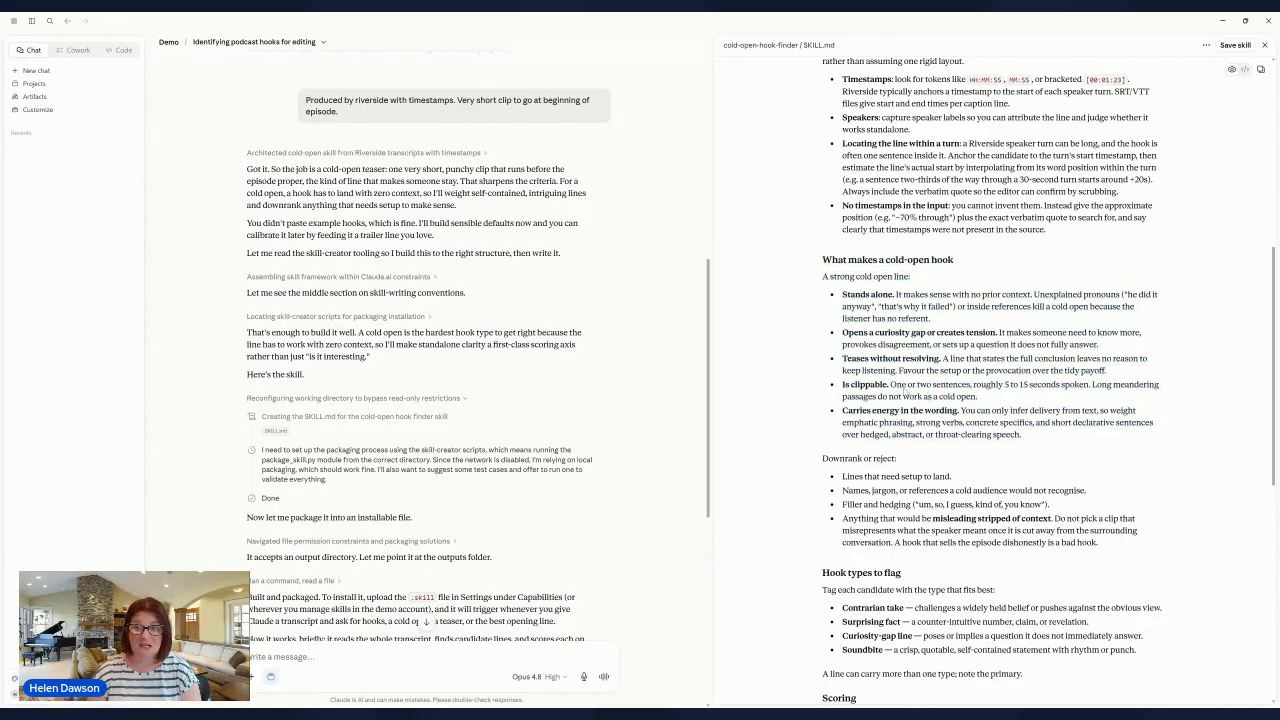
{"action": "scroll", "coordinate": [1155, 340], "scroll_direction": "down", "scroll_amount": 2}
{"action": "scroll", "coordinate": [1155, 340], "scroll_direction": "down", "scroll_amount": 5}
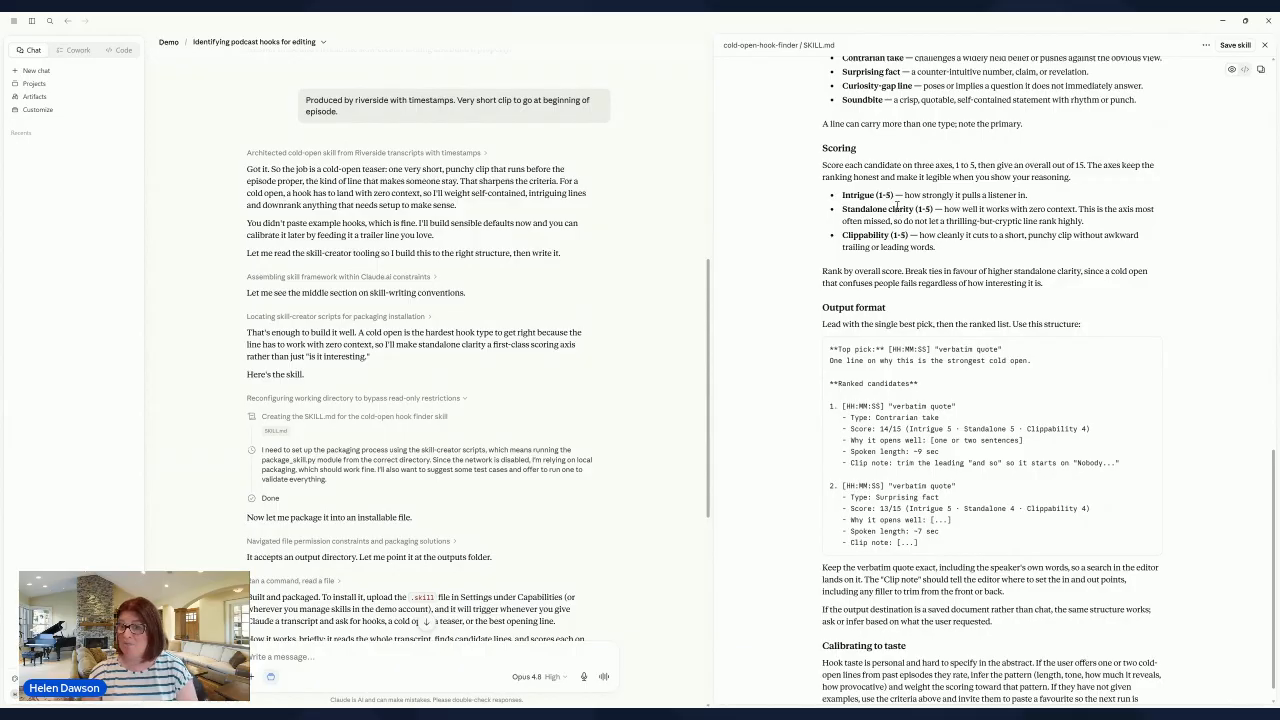
{"action": "scroll", "coordinate": [897, 205], "scroll_direction": "down", "scroll_amount": 1}
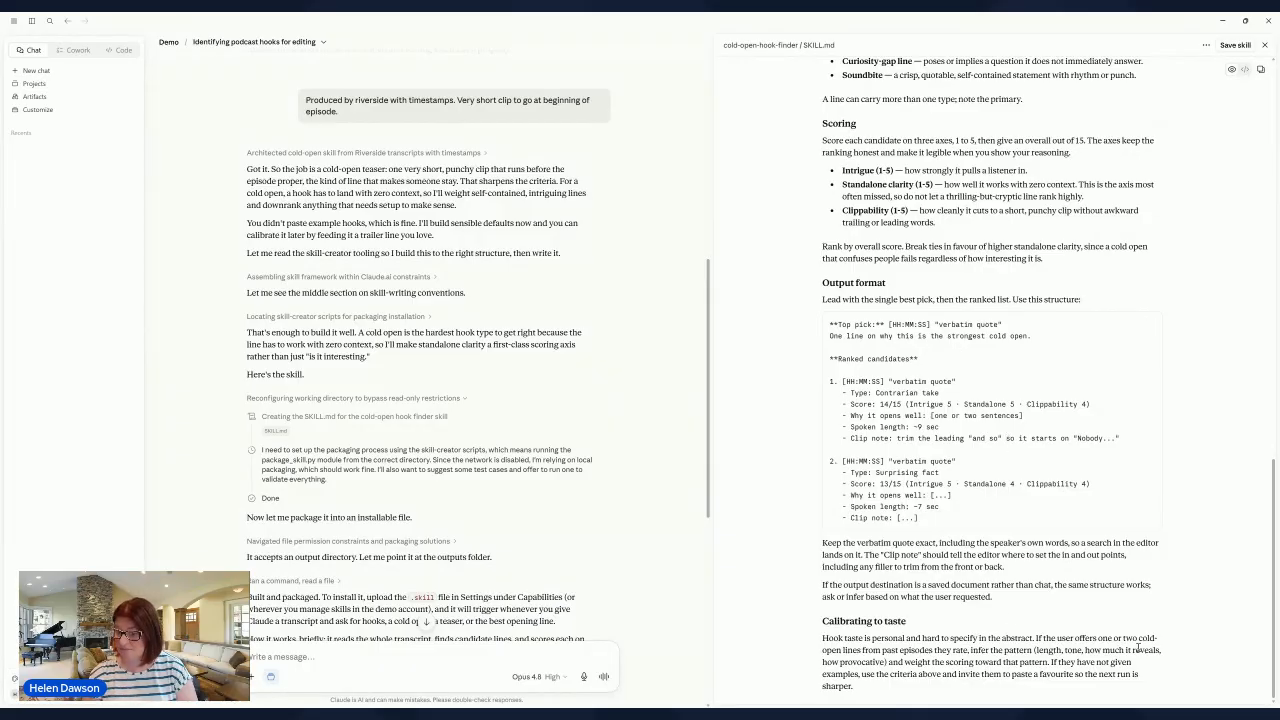
{"action": "scroll", "coordinate": [1069, 629], "scroll_direction": "up", "scroll_amount": 5}
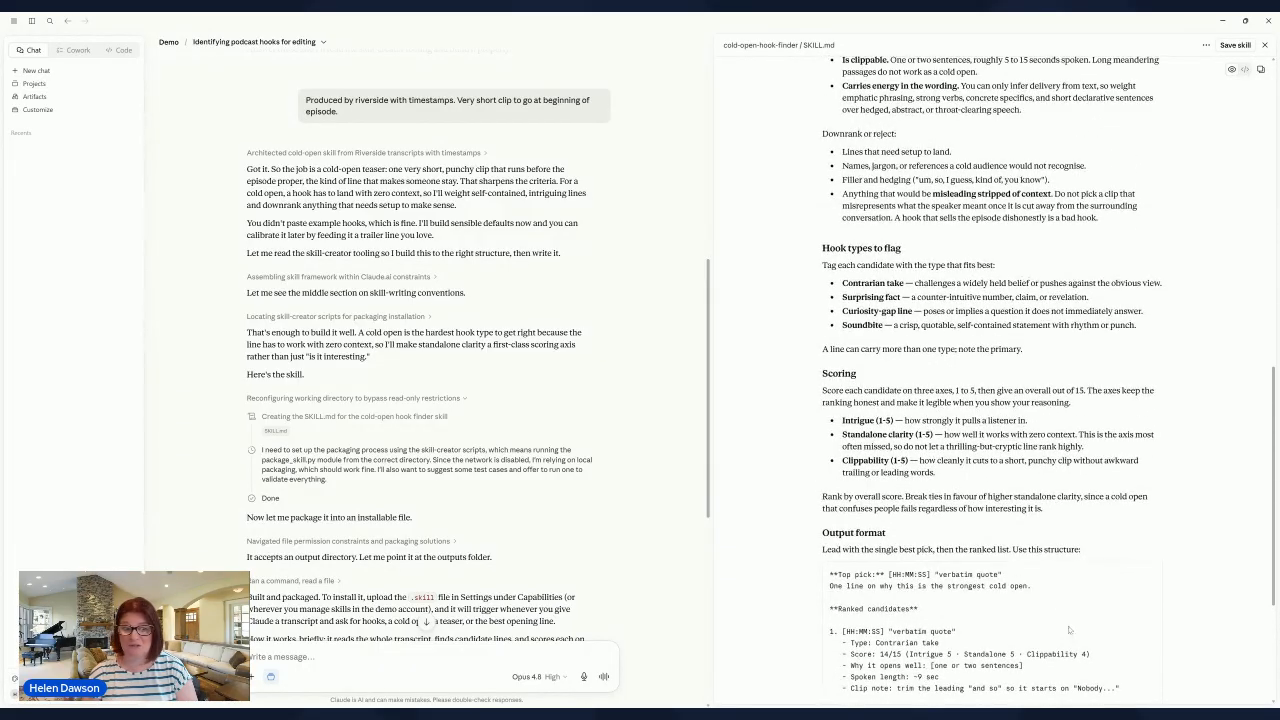
- Save the finished cold-open-hook-finder skill from the end of Claude's reply
{"action": "scroll", "coordinate": [320, 449], "scroll_direction": "down", "scroll_amount": 10}
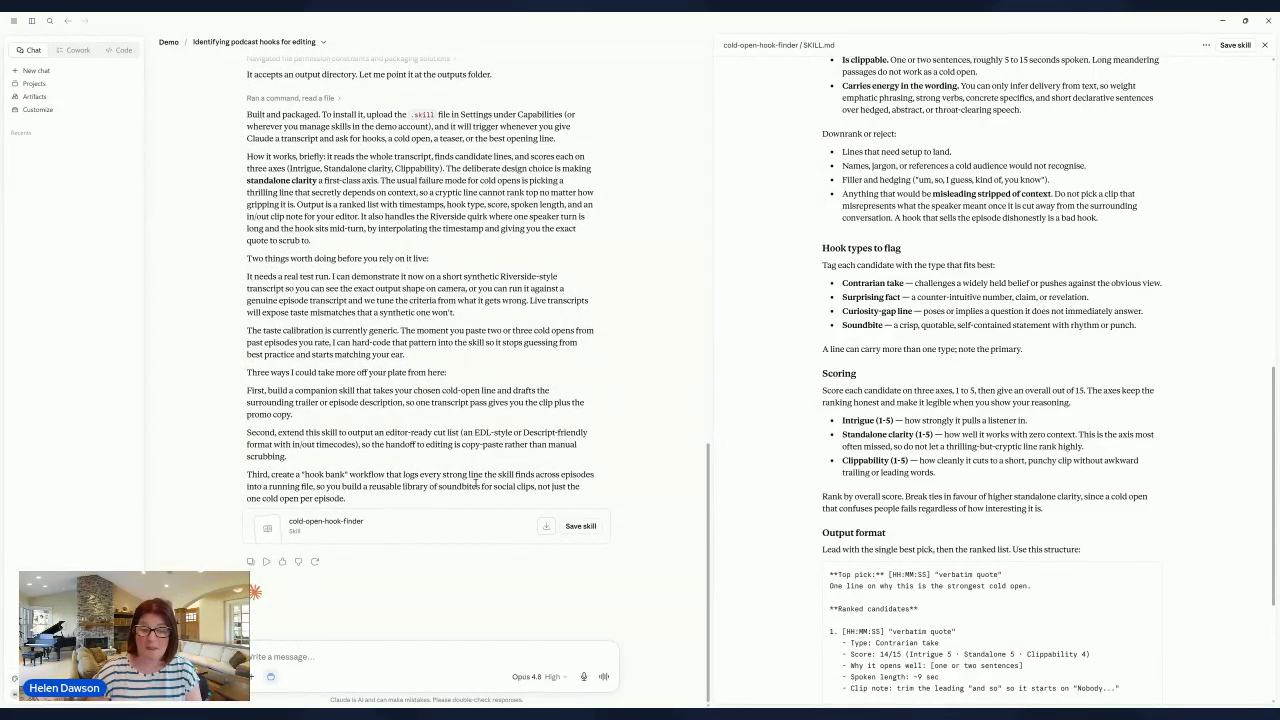
{"action": "left_click", "coordinate": [587, 527]}
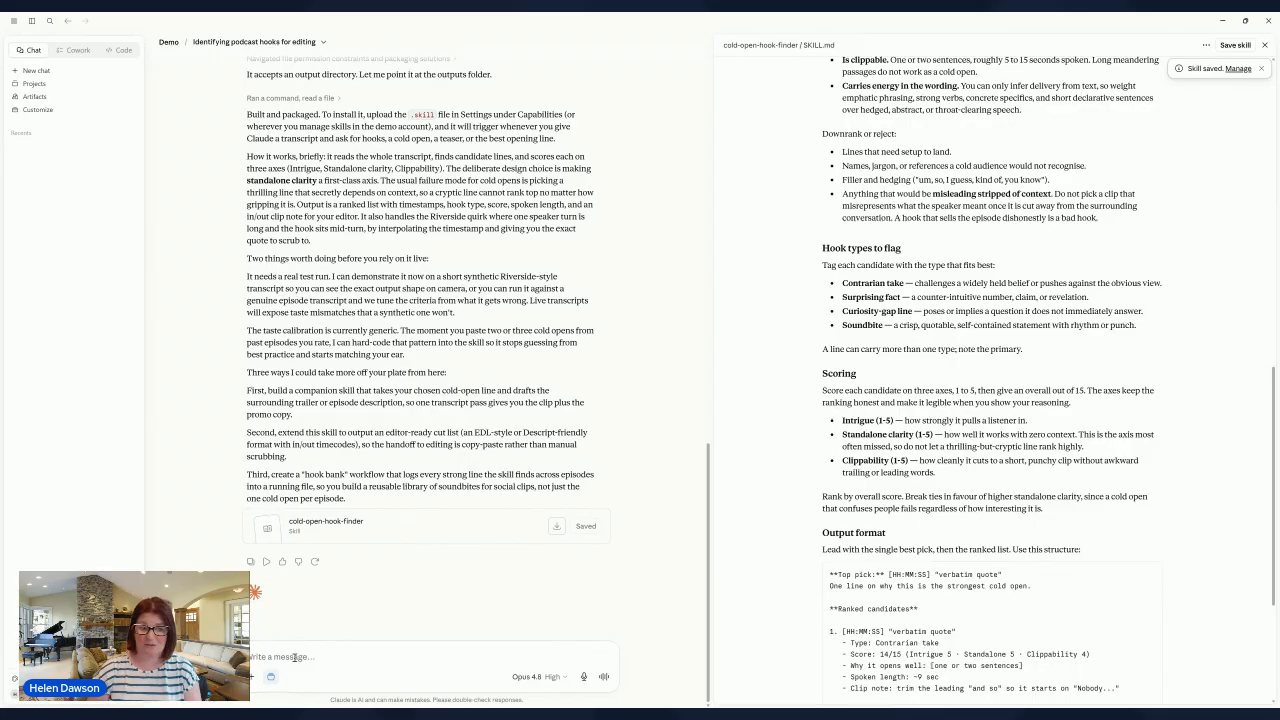
{"action": "left_click", "coordinate": [254, 677]}
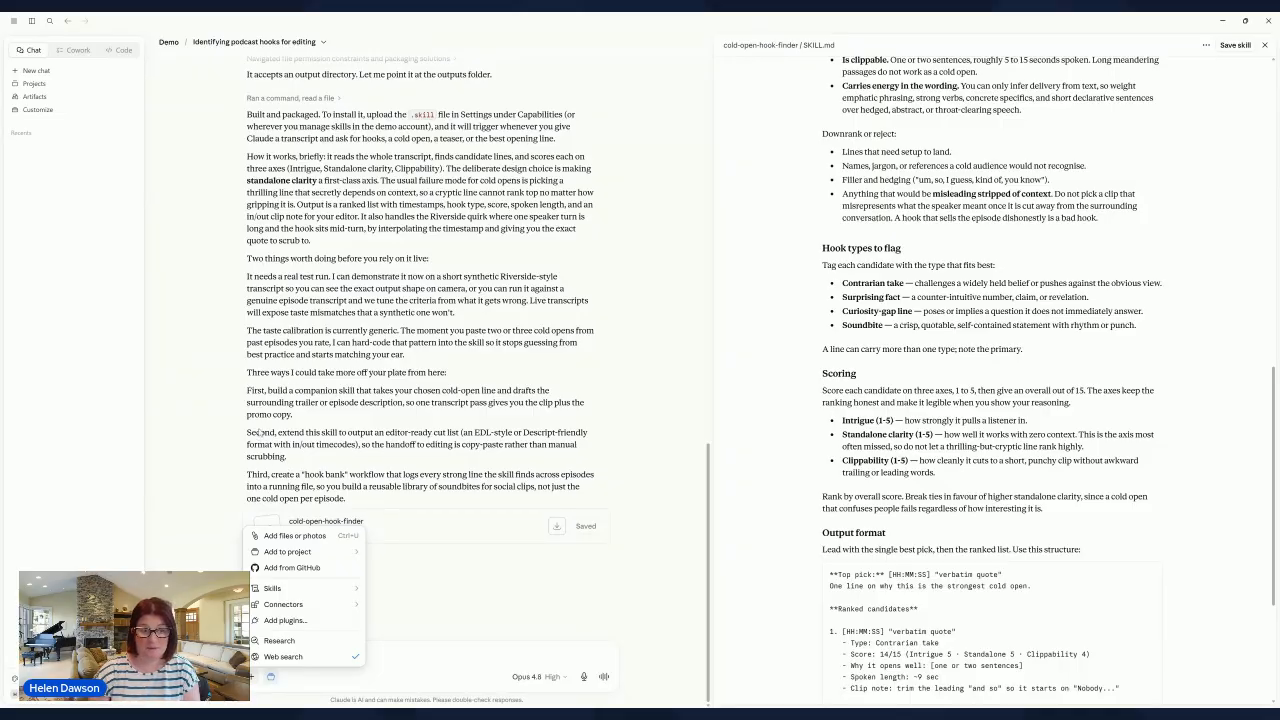
{"action": "left_click_drag", "start_coordinate": [303, 567], "coordinate": [571, 602]}
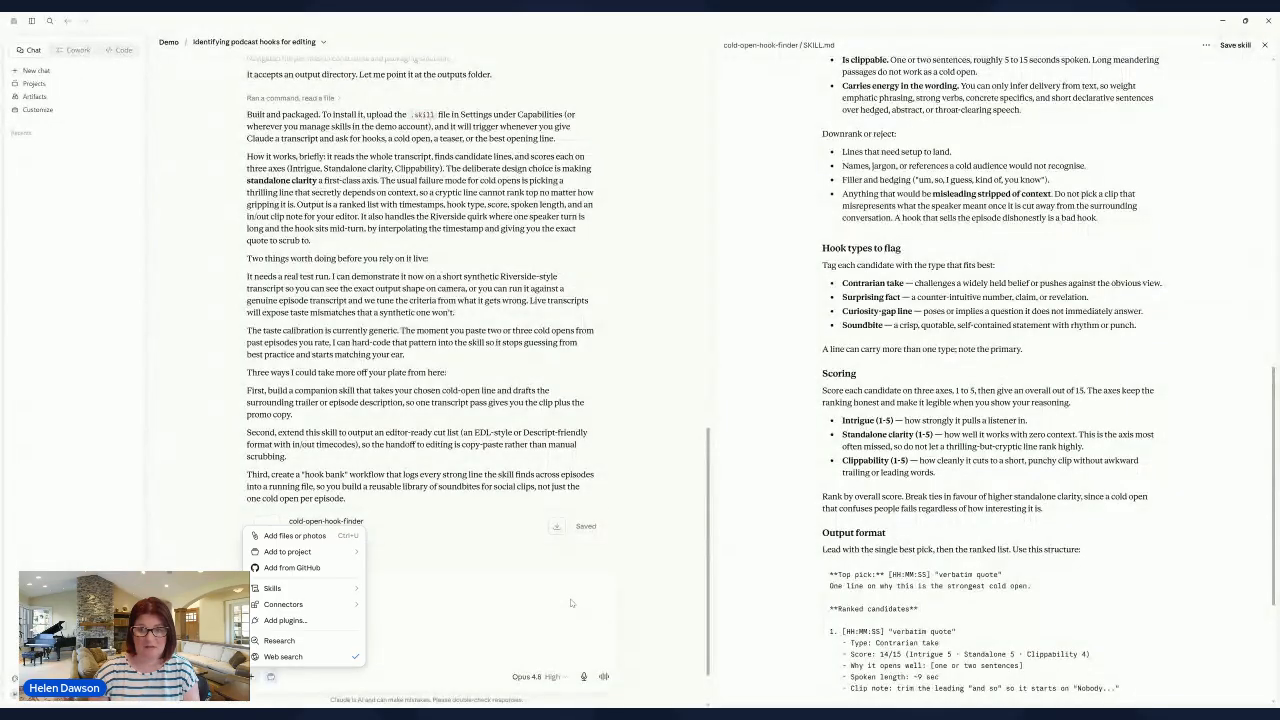
{"action": "left_click", "coordinate": [190, 469]}
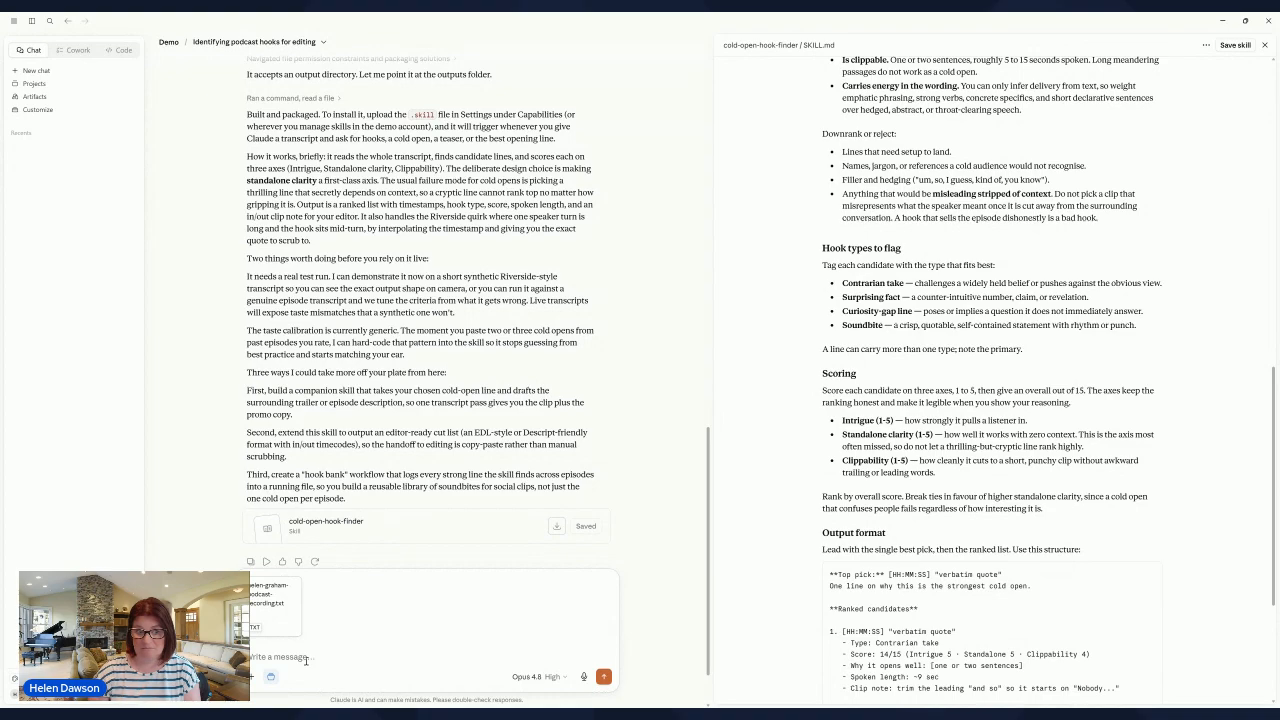
{"action": "key", "text": "Return"}
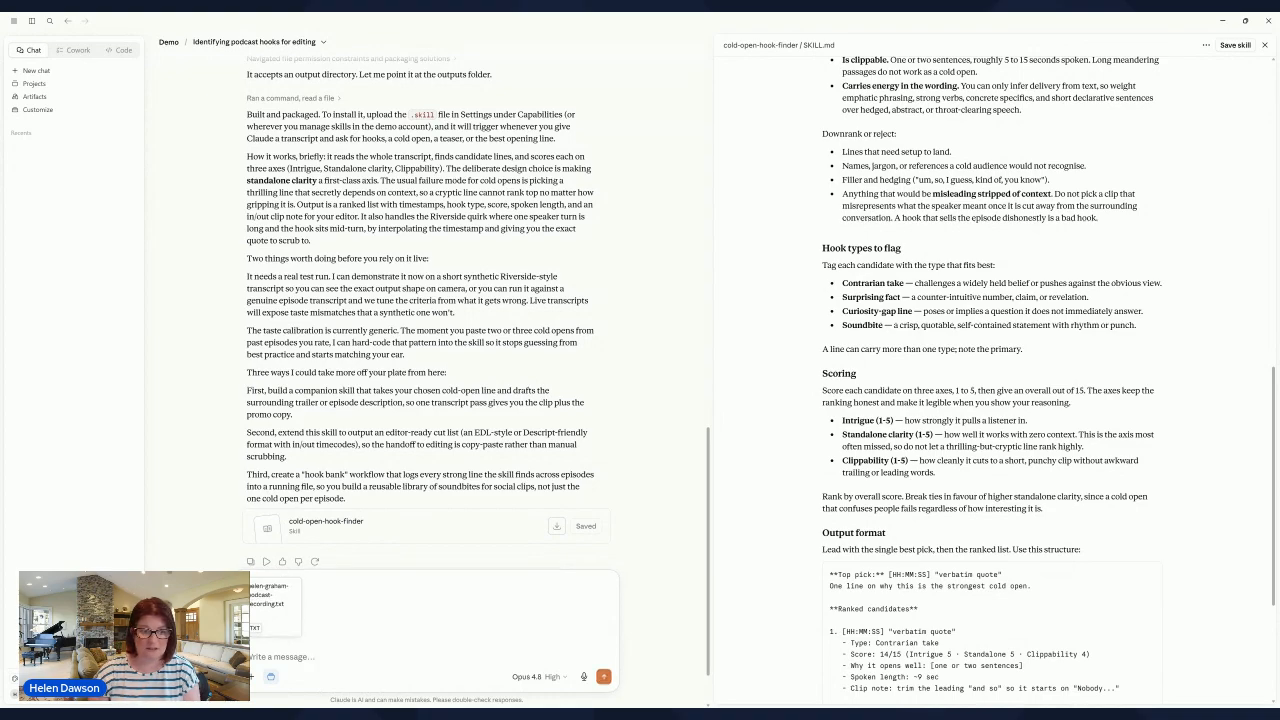
- Attach the innovation podcast full-episode transcript TXT and send it with the message "Here's a transcript to do a test run"
{"action": "left_click_drag", "start_coordinate": [447, 602], "coordinate": [485, 658]}
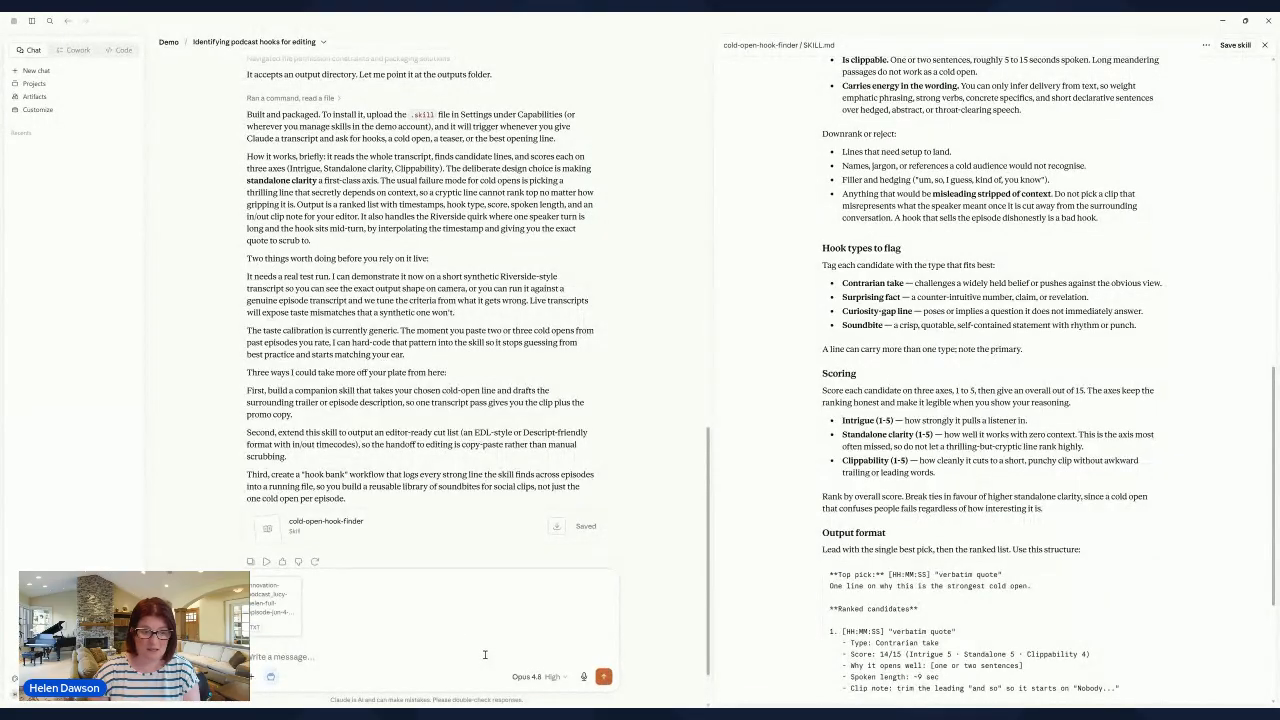
{"action": "type", "text": "Here"}
{"action": "type", "text": "'s a transcript to d"}
{"action": "type", "text": "o a test run"}
{"action": "key", "text": "Return"}
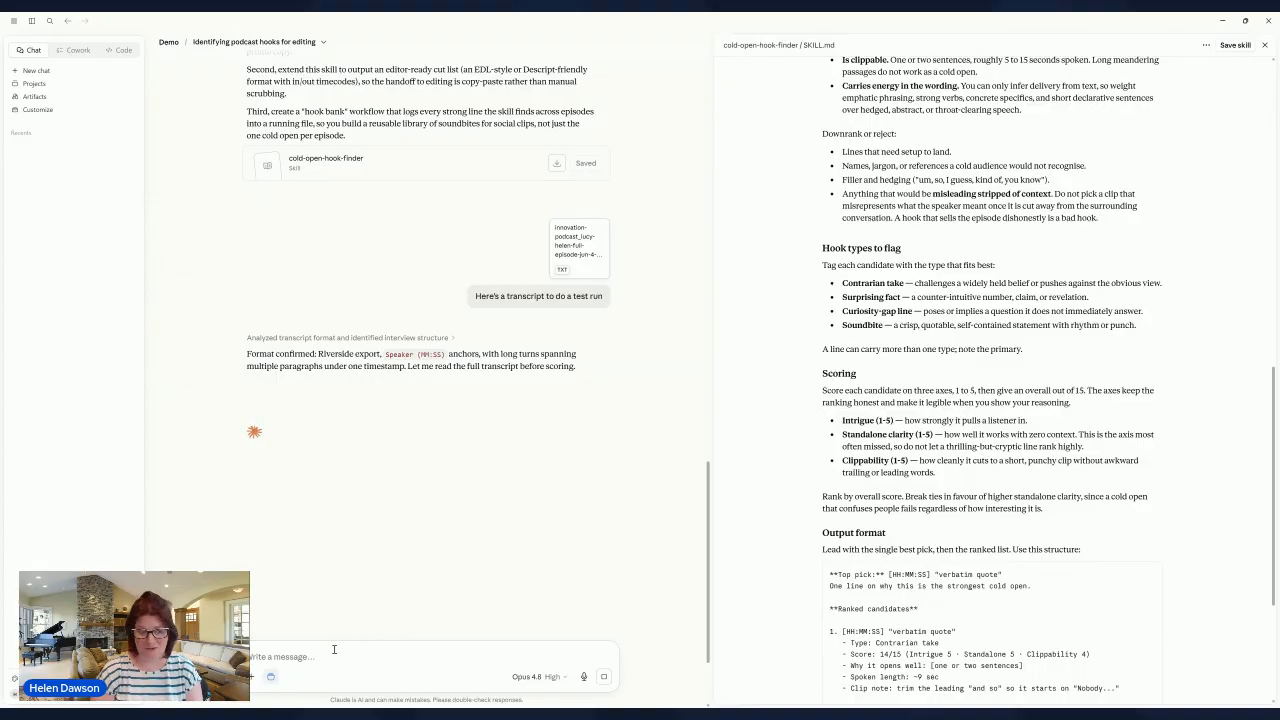
- Look up the saved skill in the slash command list by filtering for "cold", and clear the message box without running it
{"action": "key", "text": "slash"}
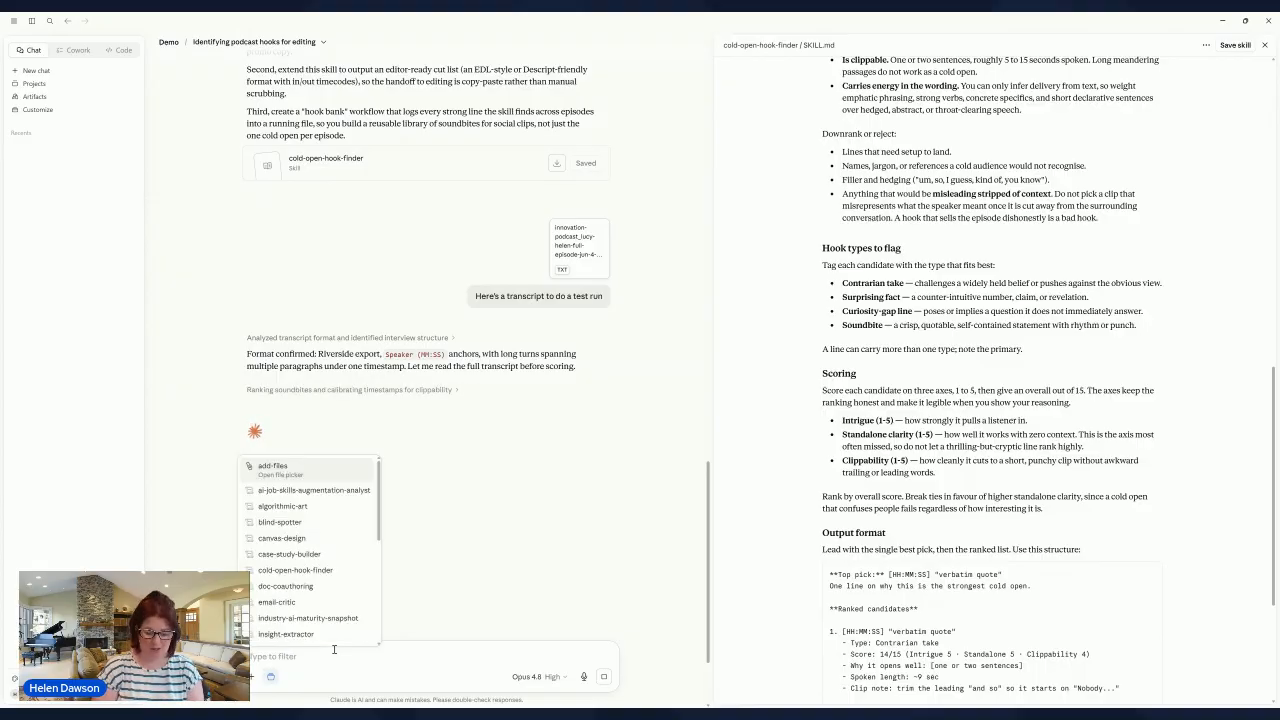
{"action": "type", "text": "cold"}
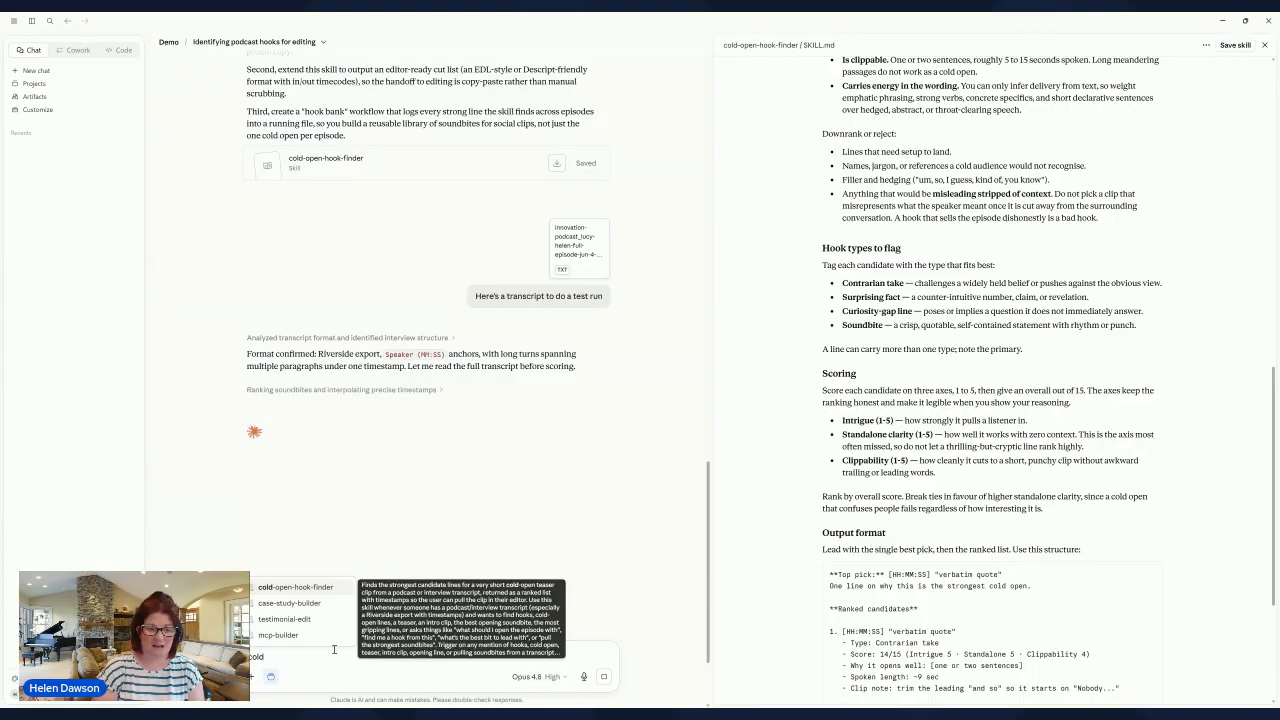
{"action": "key", "text": "BackSpace"}
{"action": "key", "text": "BackSpace"}
{"action": "key", "text": "BackSpace"}
{"action": "key", "text": "BackSpace"}
{"action": "key", "text": "BackSpace"}
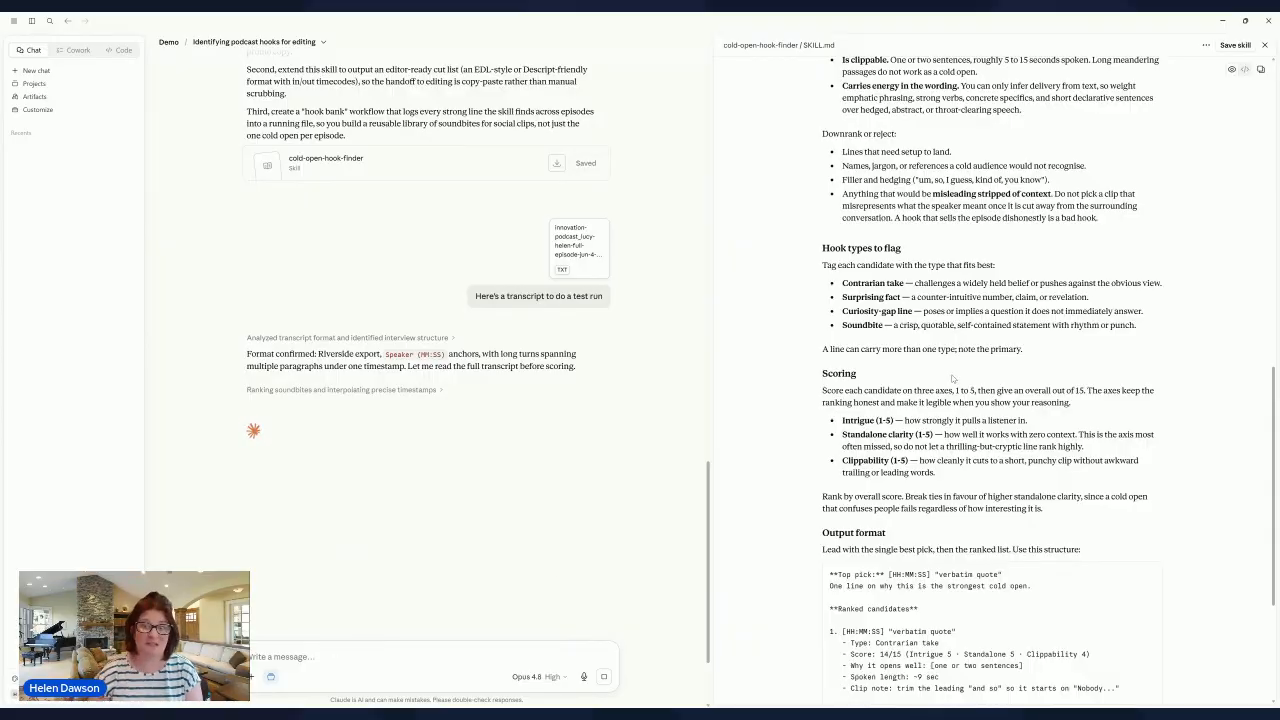
- Highlight the trigger text beginning "Use this skill whenever" in the SKILL.md description
{"action": "scroll", "coordinate": [975, 318], "scroll_direction": "up", "scroll_amount": 5}
{"action": "scroll", "coordinate": [975, 318], "scroll_direction": "up", "scroll_amount": 3}
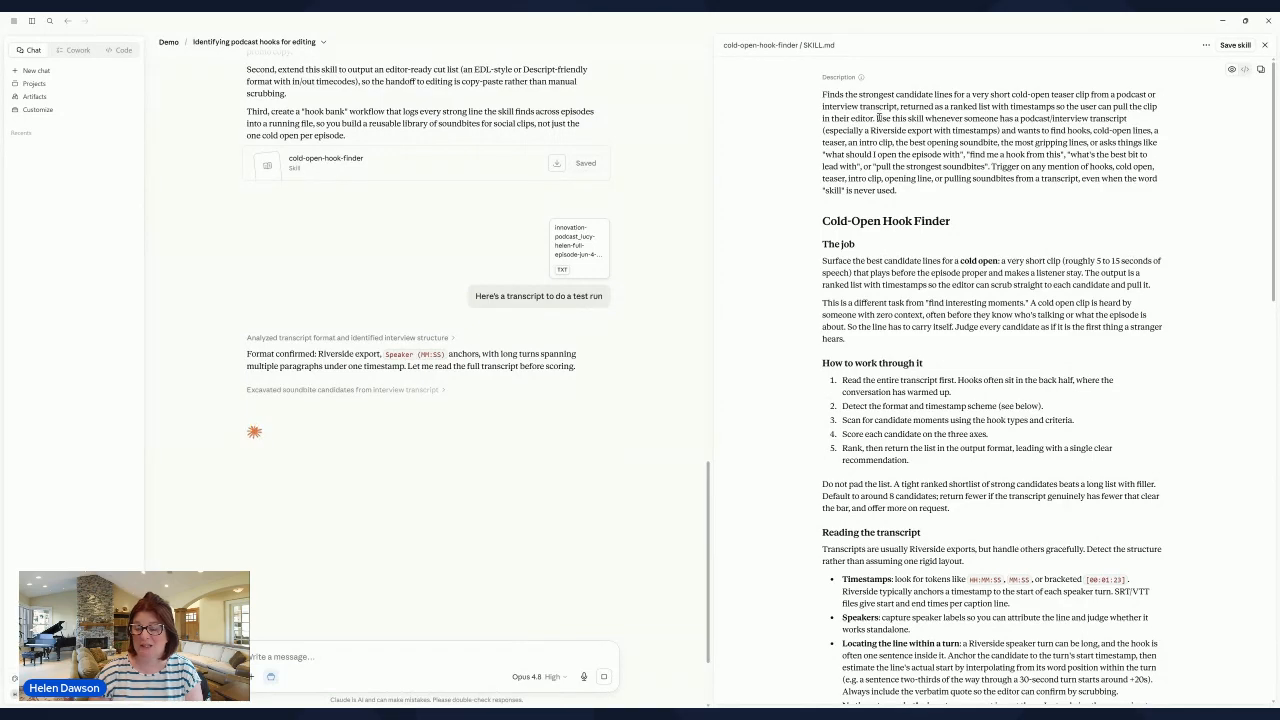
{"action": "left_click_drag", "start_coordinate": [876, 118], "coordinate": [932, 193]}
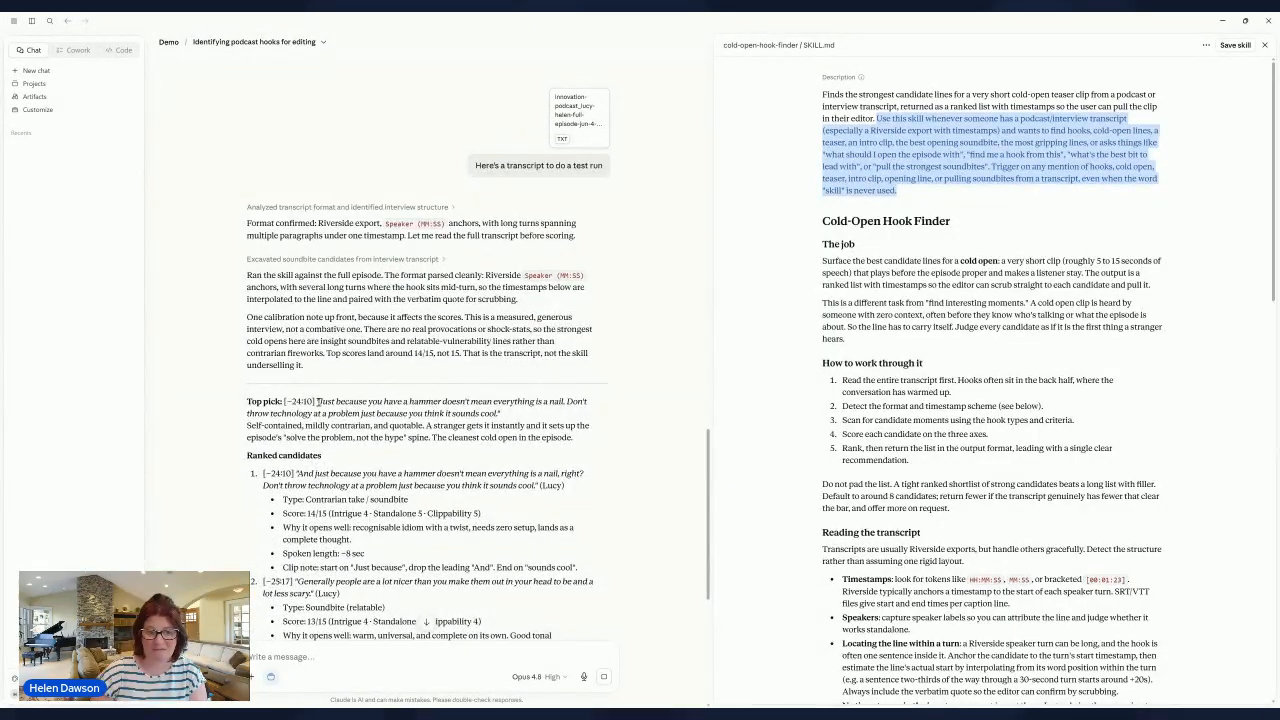
- Review the test run's top pick quote and ranked hook candidates, and look back at the skill-building conversation from its start
{"action": "left_click_drag", "start_coordinate": [319, 401], "coordinate": [497, 411]}
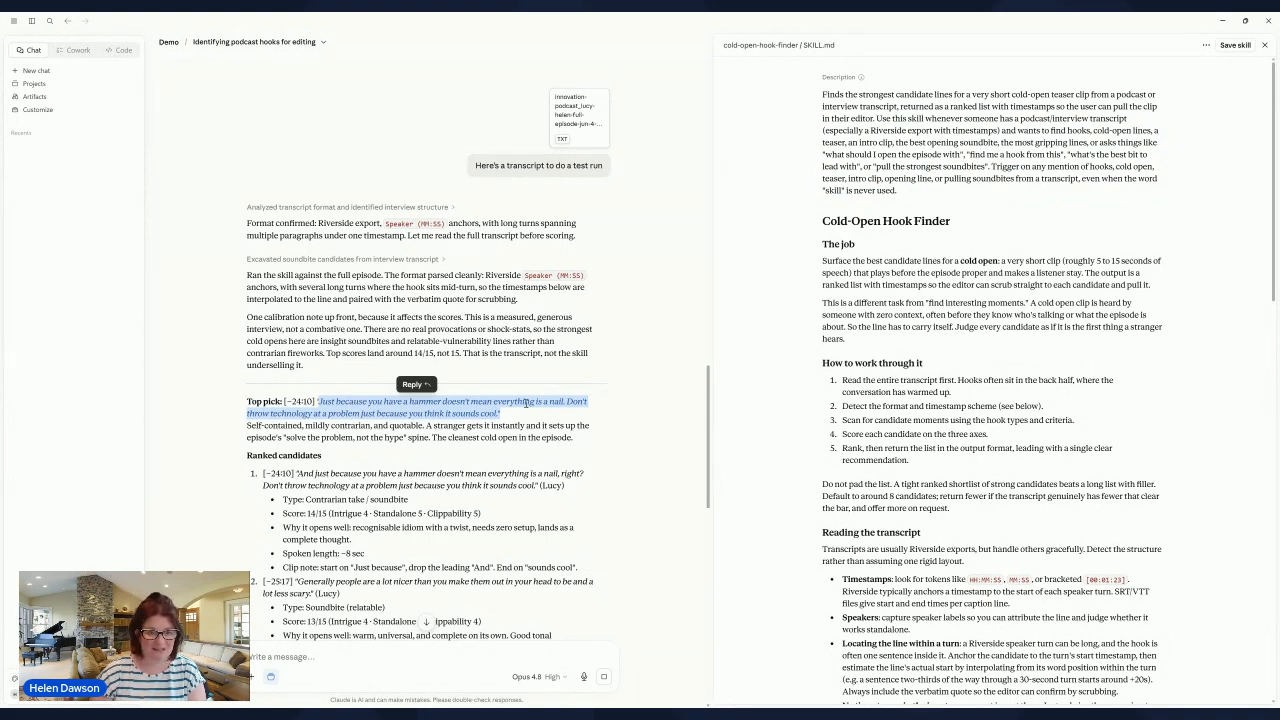
{"action": "scroll", "coordinate": [526, 402], "scroll_direction": "down", "scroll_amount": 5}
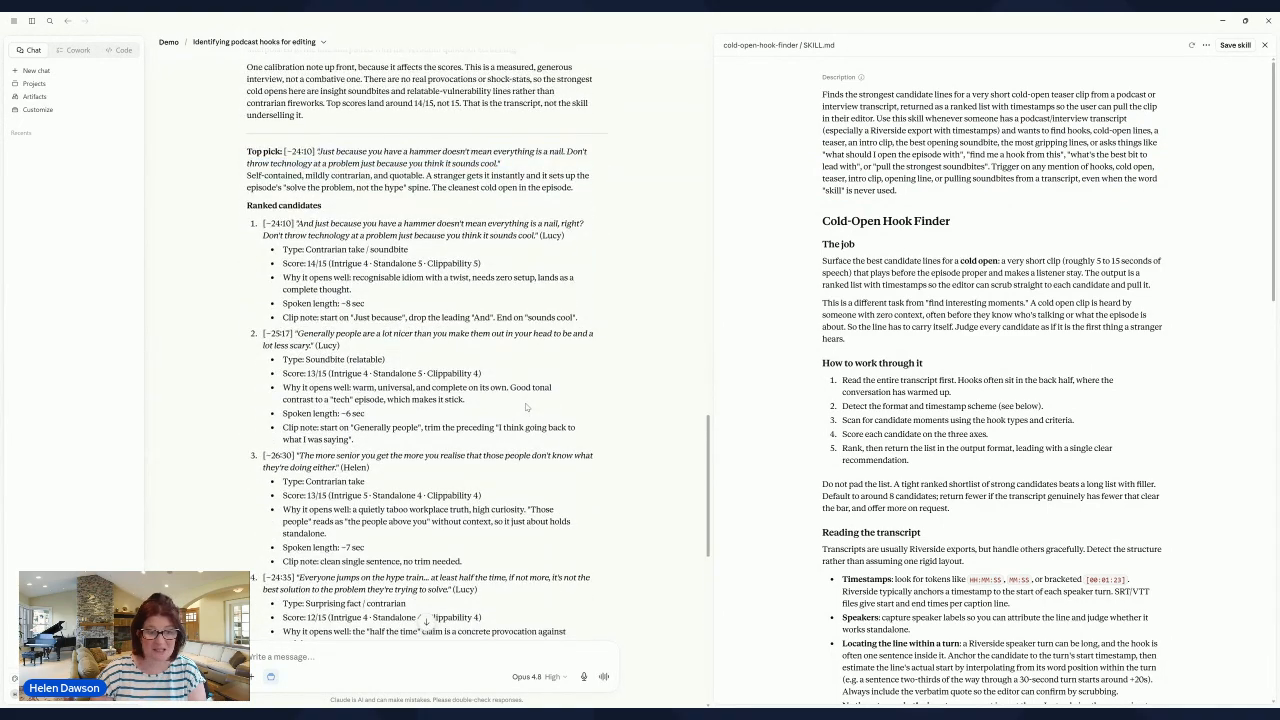
{"action": "scroll", "coordinate": [526, 407], "scroll_direction": "down", "scroll_amount": 4}
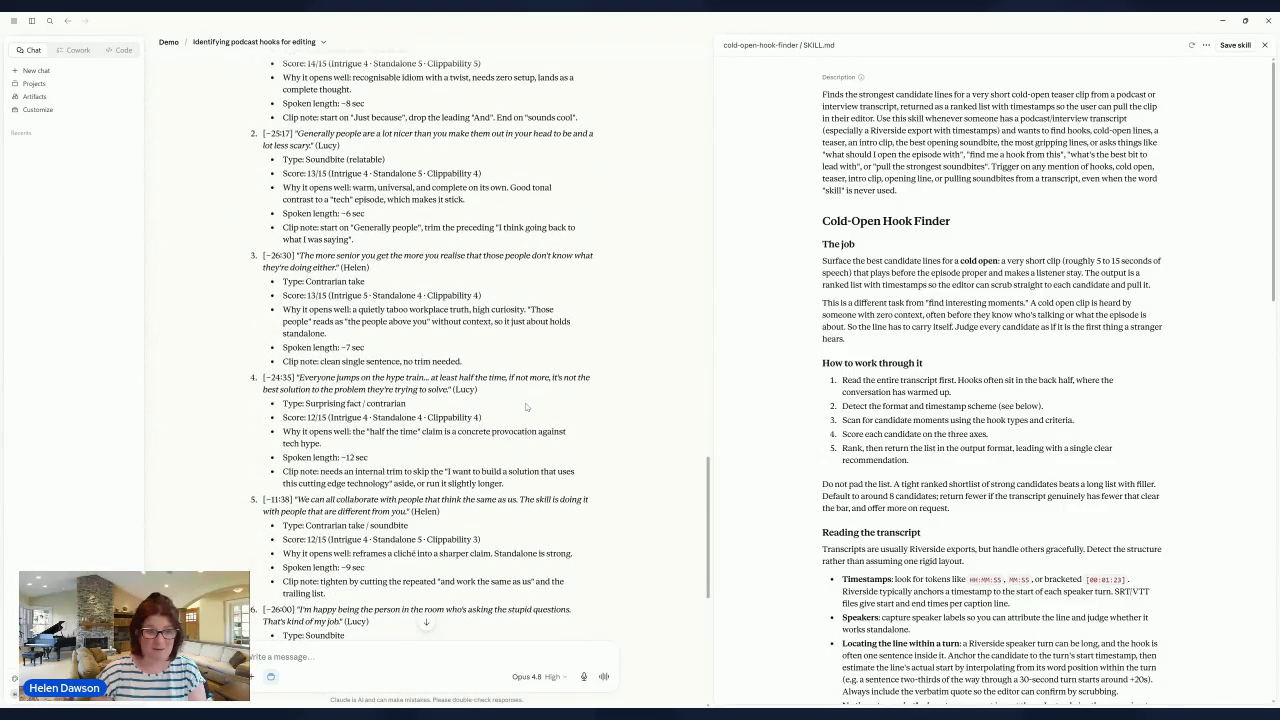
{"action": "scroll", "coordinate": [526, 407], "scroll_direction": "down", "scroll_amount": 2}
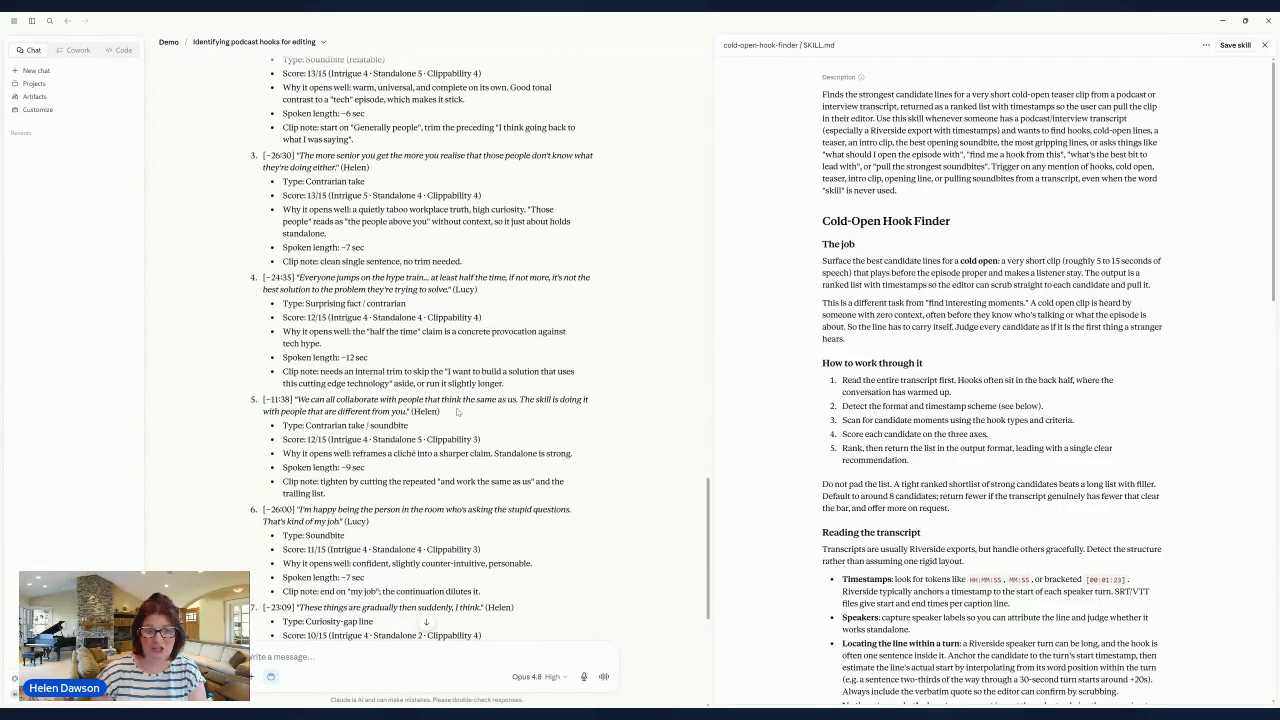
{"action": "scroll", "coordinate": [457, 411], "scroll_direction": "down", "scroll_amount": 3}
{"action": "scroll", "coordinate": [457, 411], "scroll_direction": "up", "scroll_amount": 10}
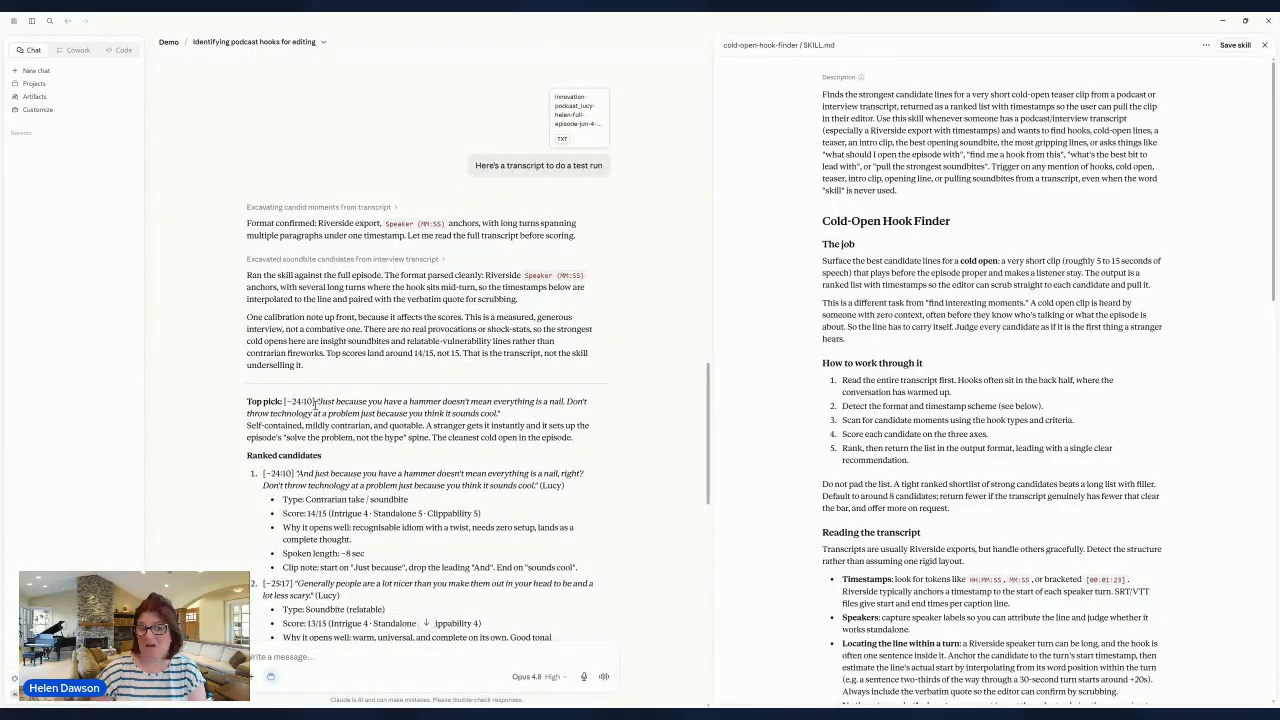
{"action": "scroll", "coordinate": [440, 398], "scroll_direction": "down", "scroll_amount": 1}
{"action": "scroll", "coordinate": [456, 399], "scroll_direction": "up", "scroll_amount": 5}
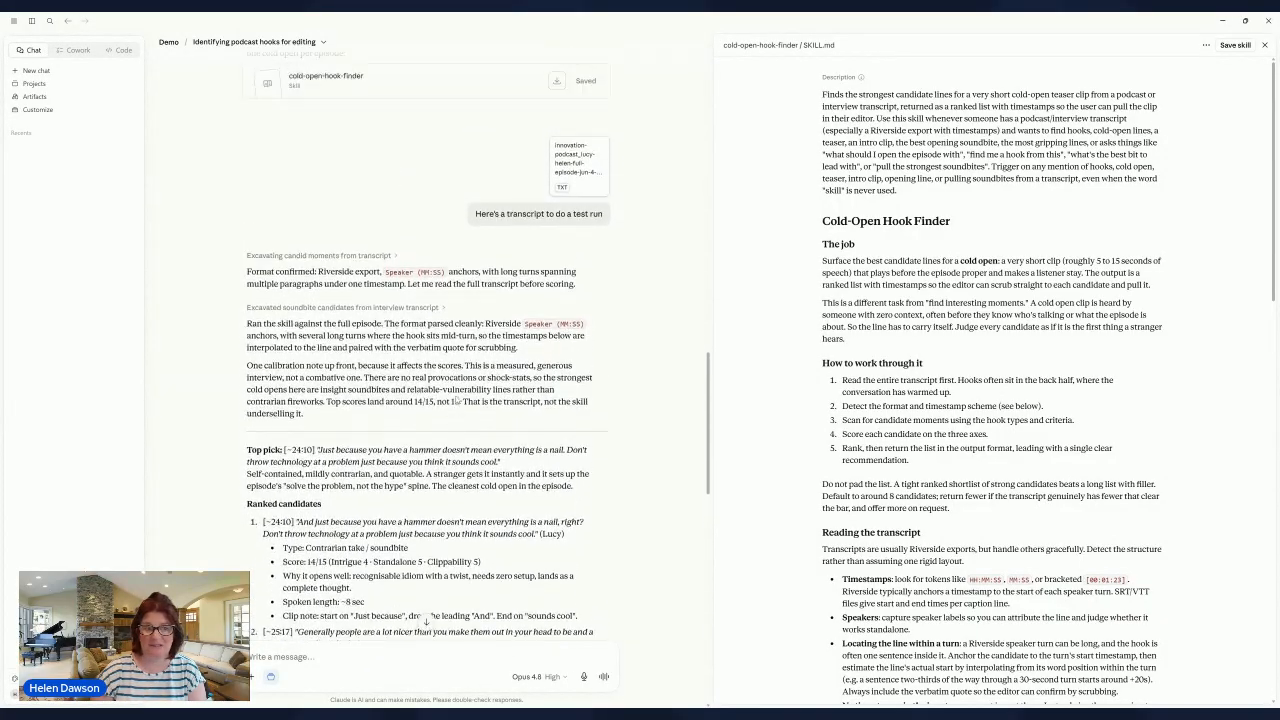
{"action": "scroll", "coordinate": [455, 399], "scroll_direction": "down", "scroll_amount": 8}
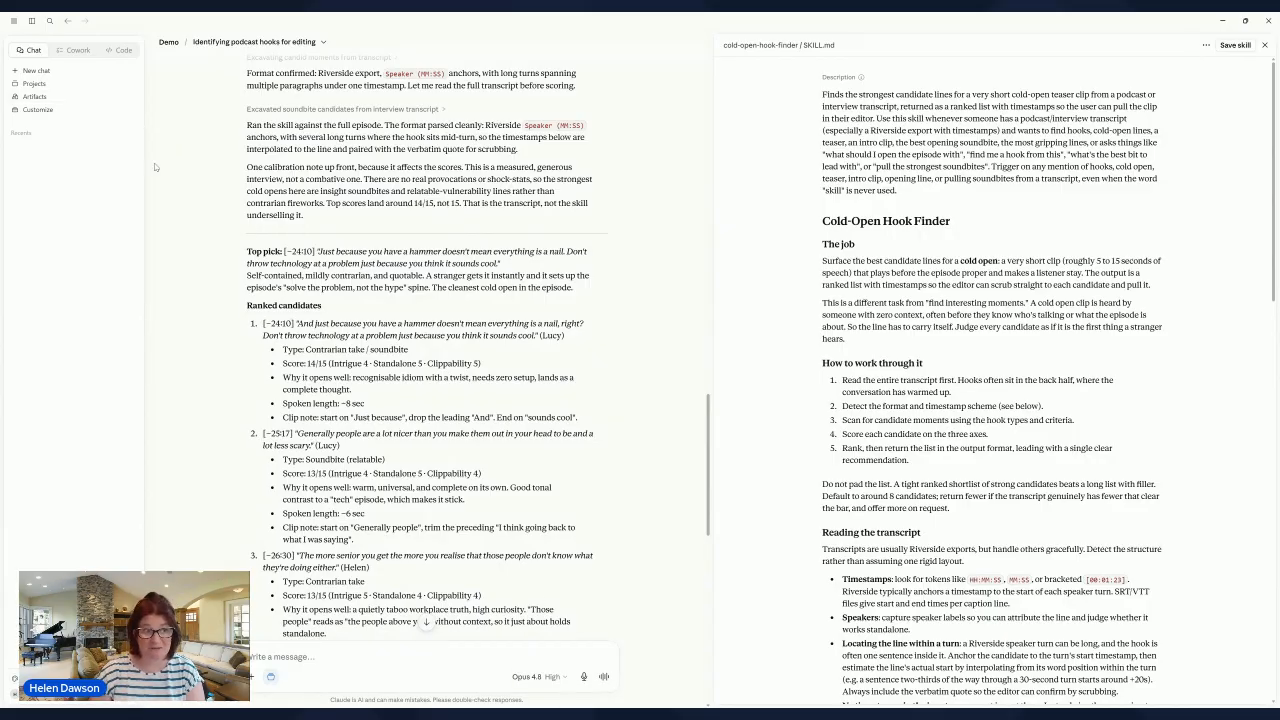
{"action": "left_click", "coordinate": [709, 166]}
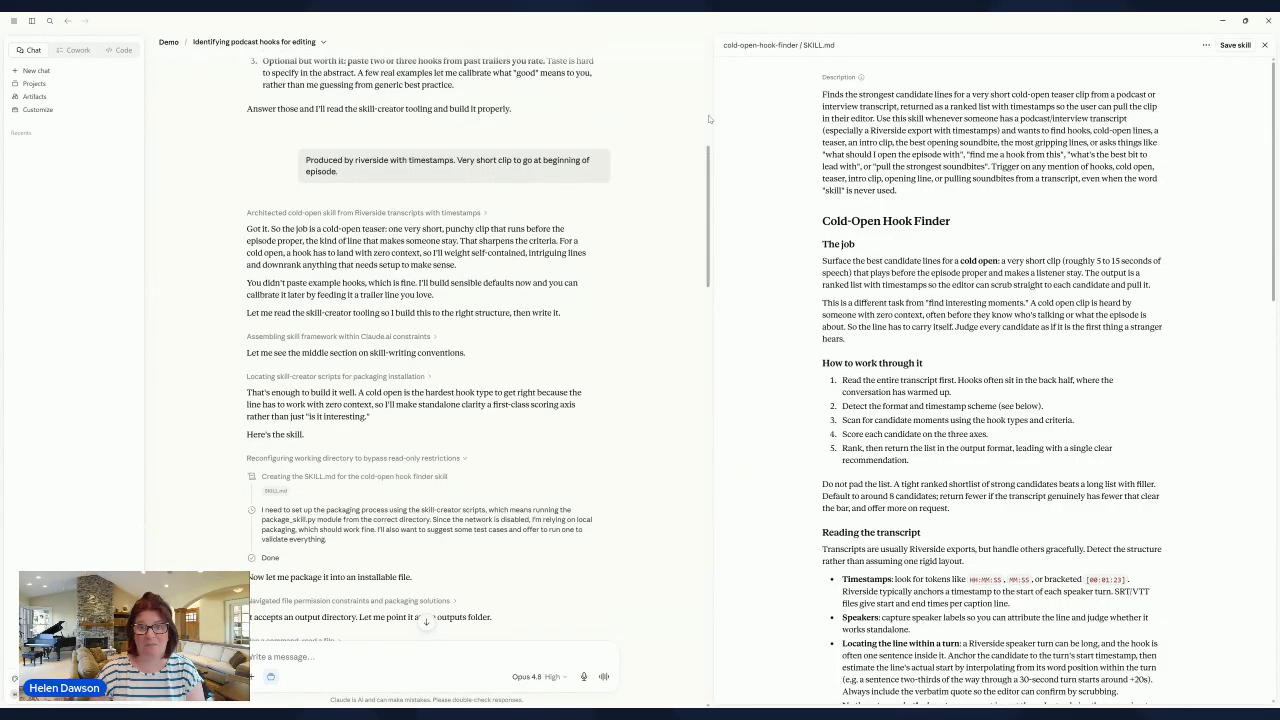
{"action": "scroll", "coordinate": [533, 203], "scroll_direction": "up", "scroll_amount": 5}
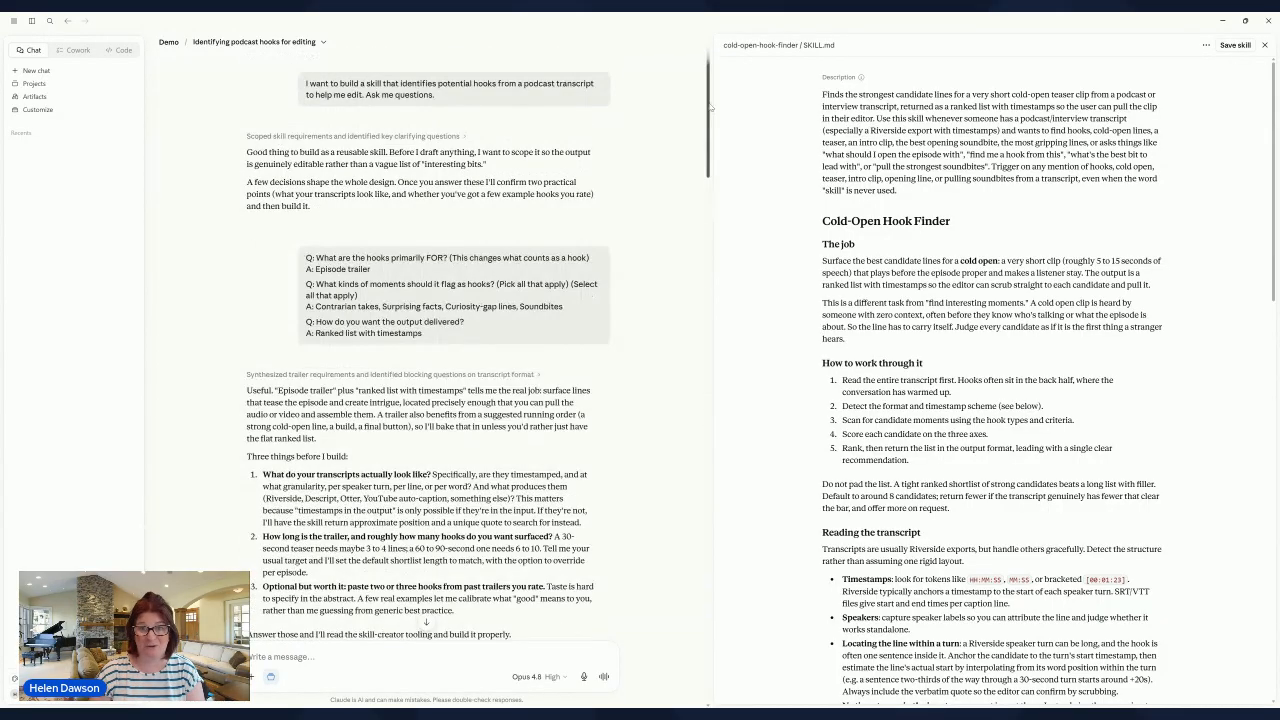
- Start a new chat in the Demo project asking "I've got an md file that I want to import as a skill. What should I do?"
{"action": "left_click", "coordinate": [169, 42]}
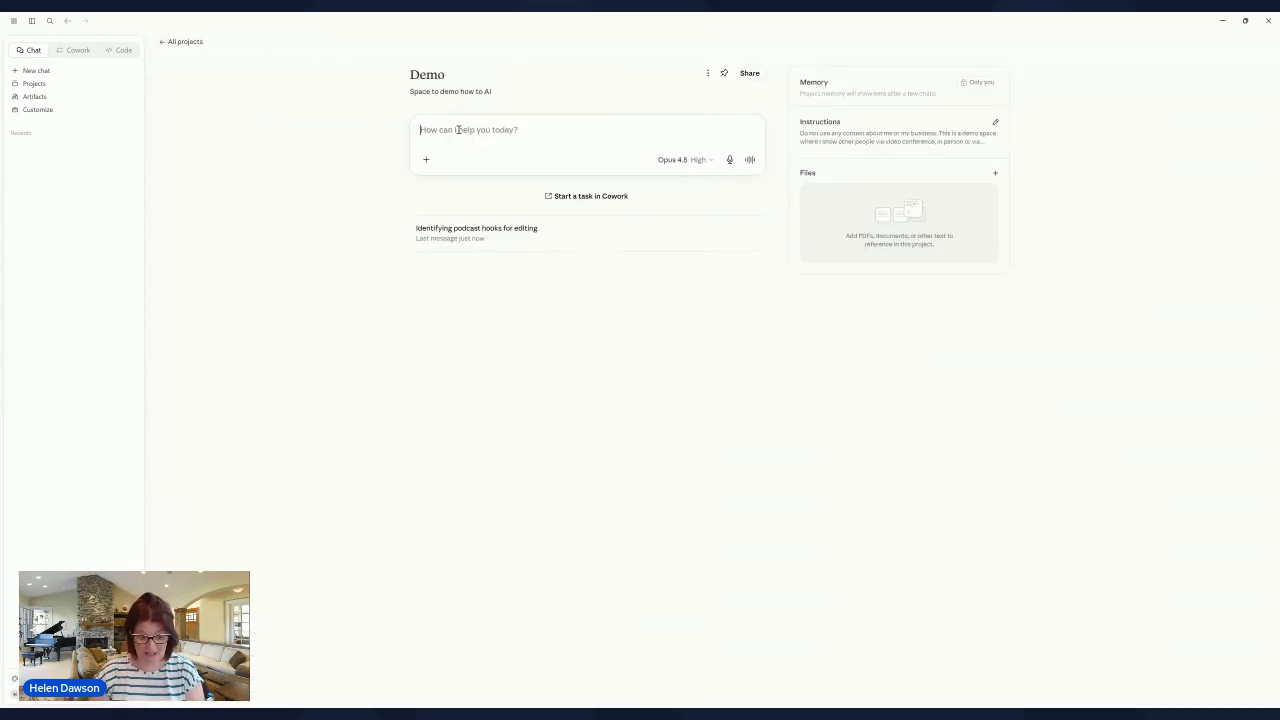
{"action": "left_click", "coordinate": [458, 130]}
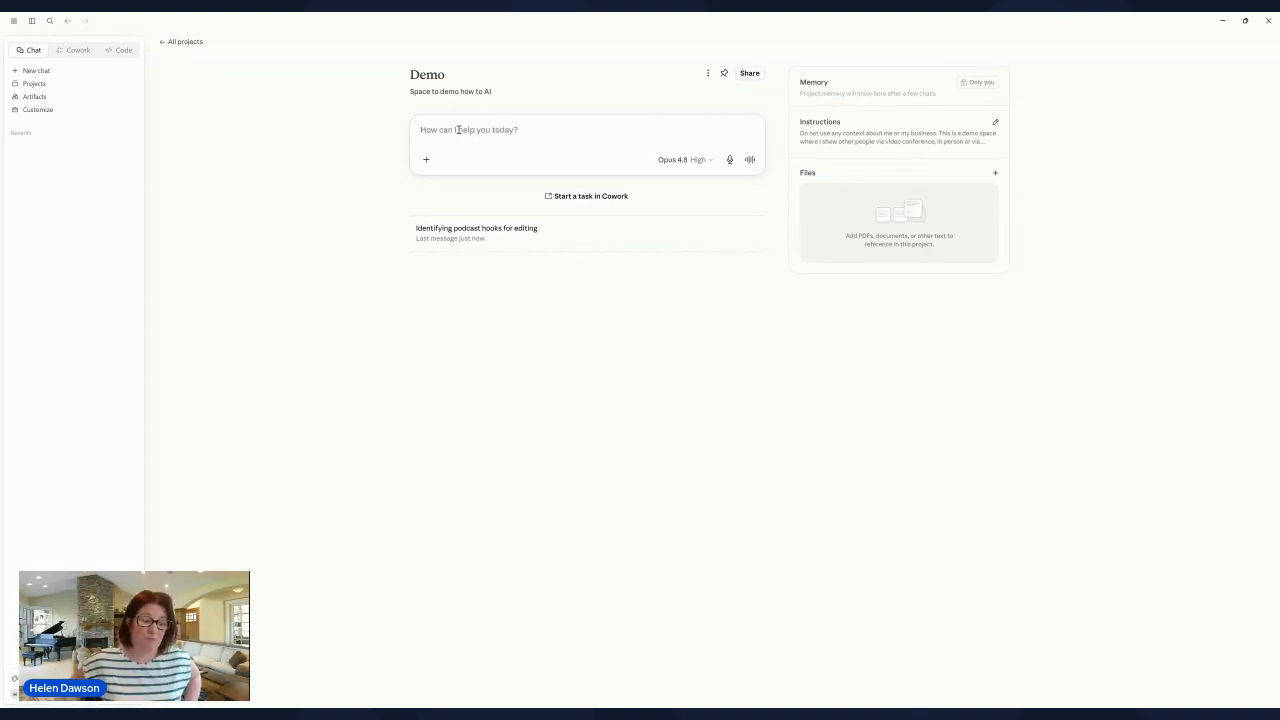
{"action": "left_click", "coordinate": [458, 130]}
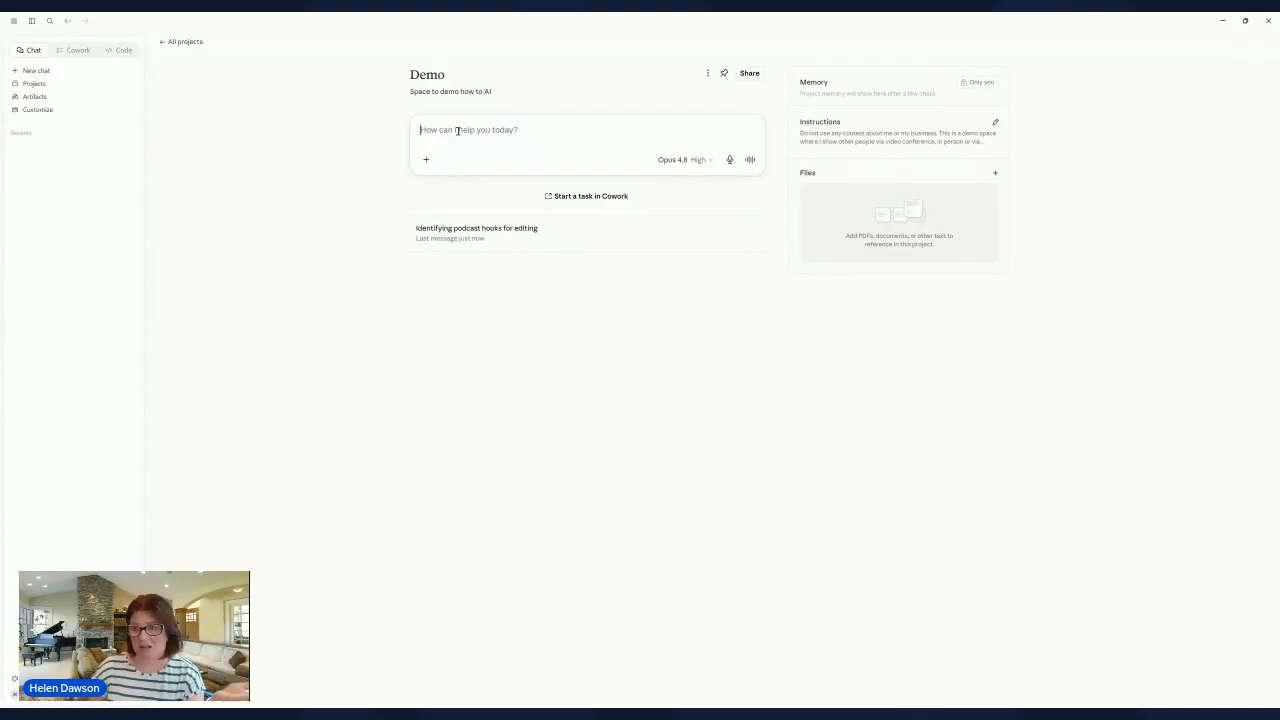
{"action": "type", "text": "I've got a .md"}
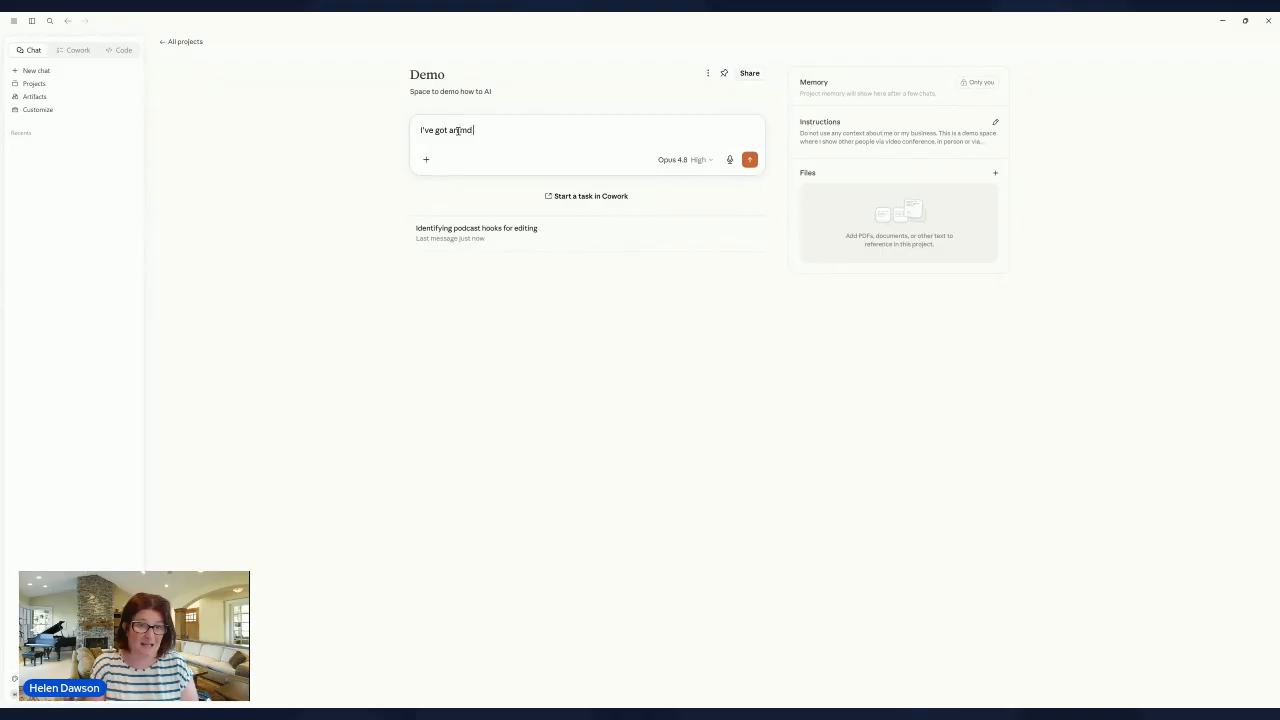
{"action": "type", "text": " file that I want to import as a s"}
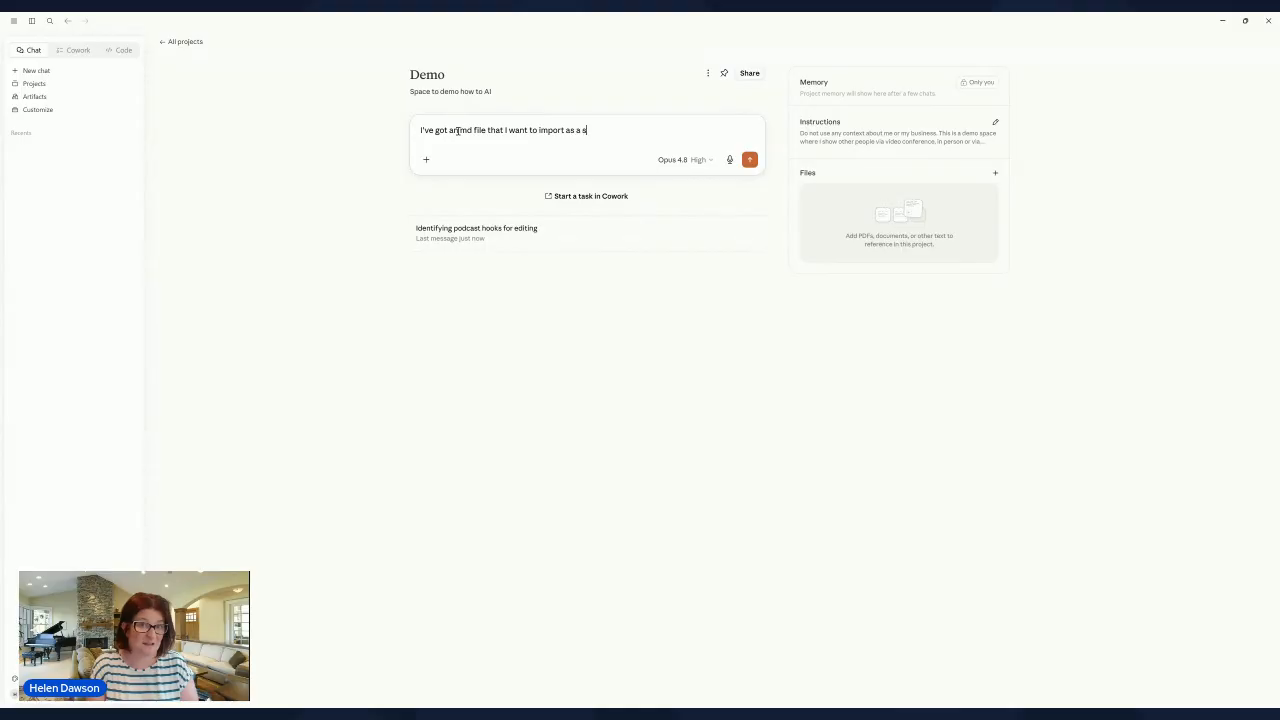
{"action": "type", "text": "kill. What s"}
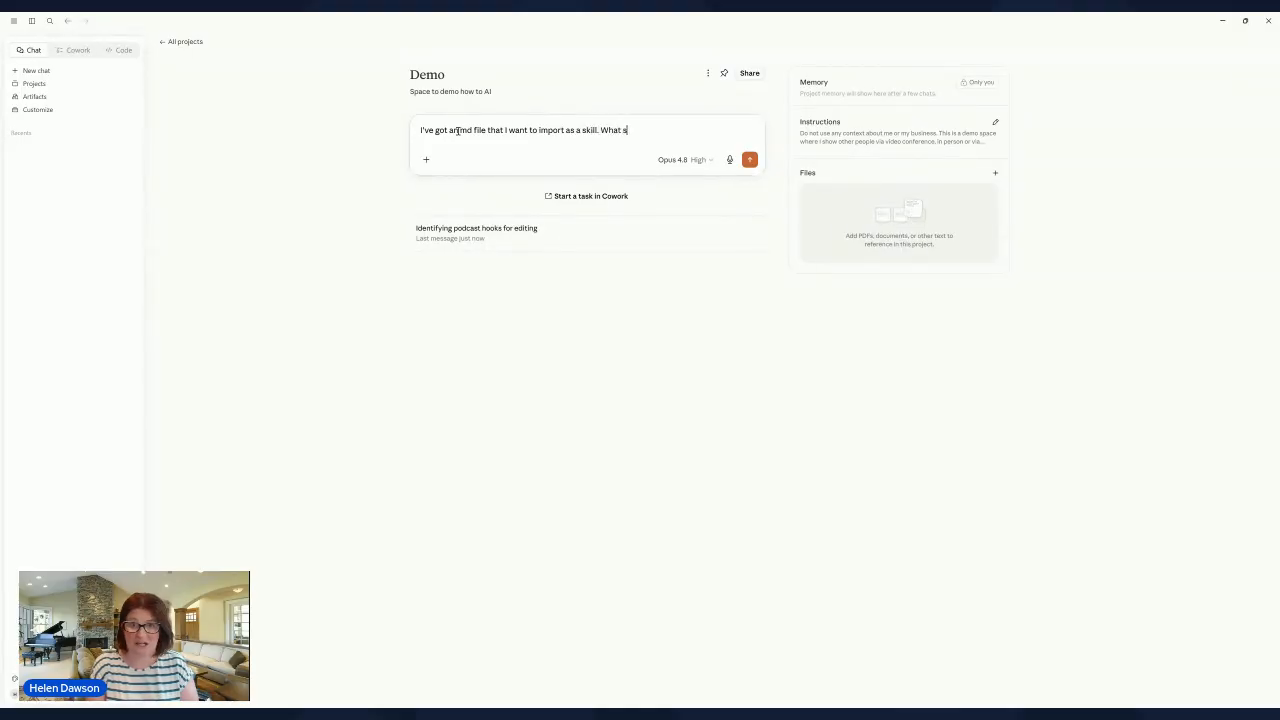
{"action": "type", "text": "hould I do"}
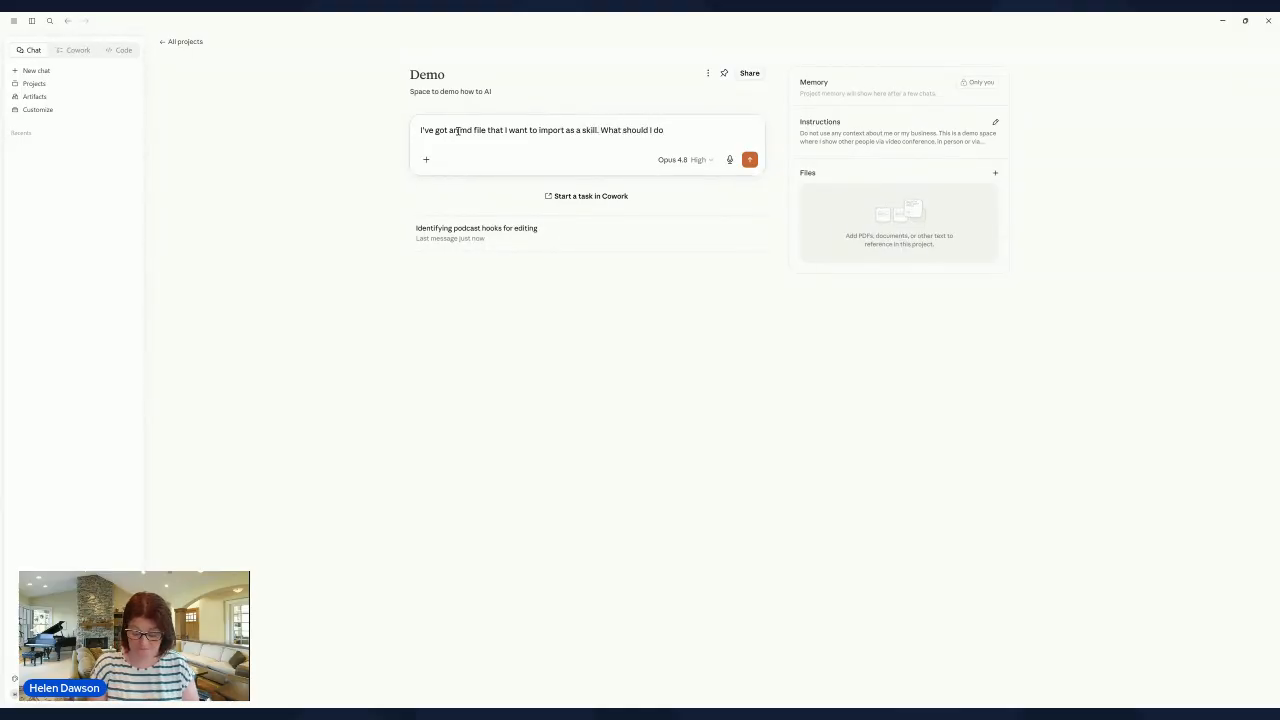
{"action": "type", "text": "?"}
{"action": "key", "text": "Return"}
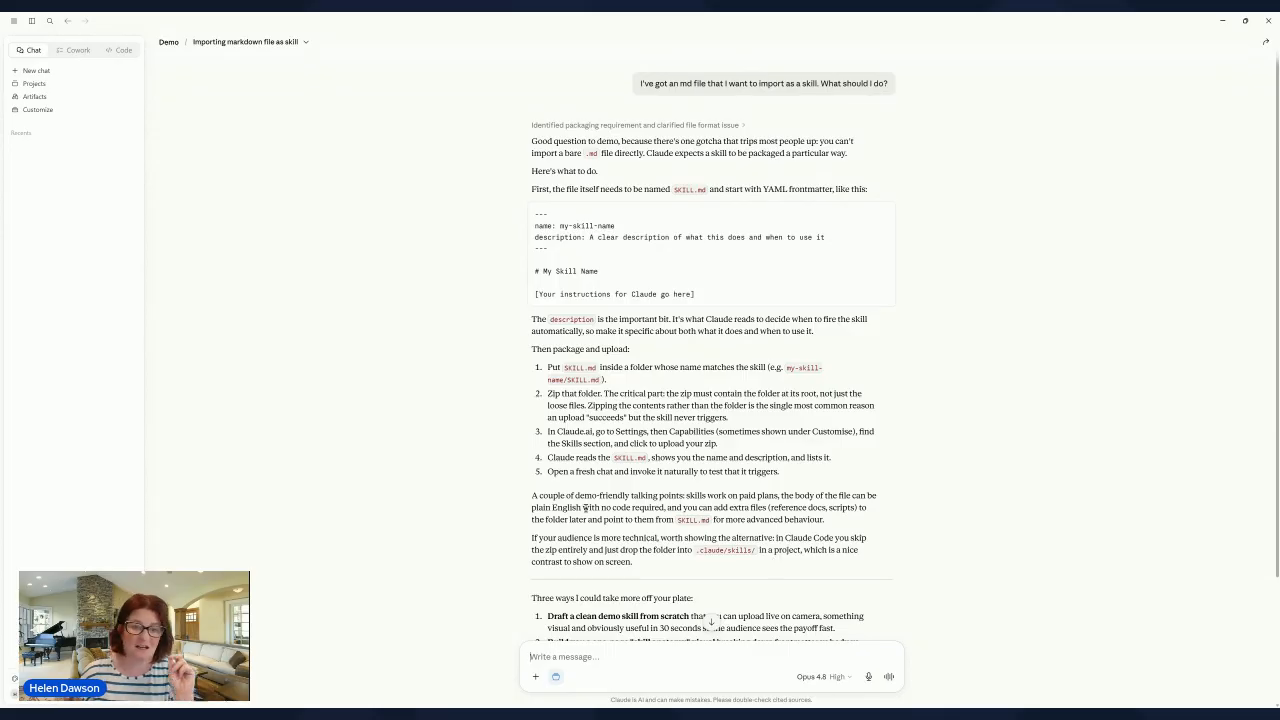
- Read the import advice, then attach Offer-Doc-Builder (2).md and send it with the message "Can you package this up for me?"
{"action": "scroll", "coordinate": [640, 591], "scroll_direction": "down", "scroll_amount": 2}
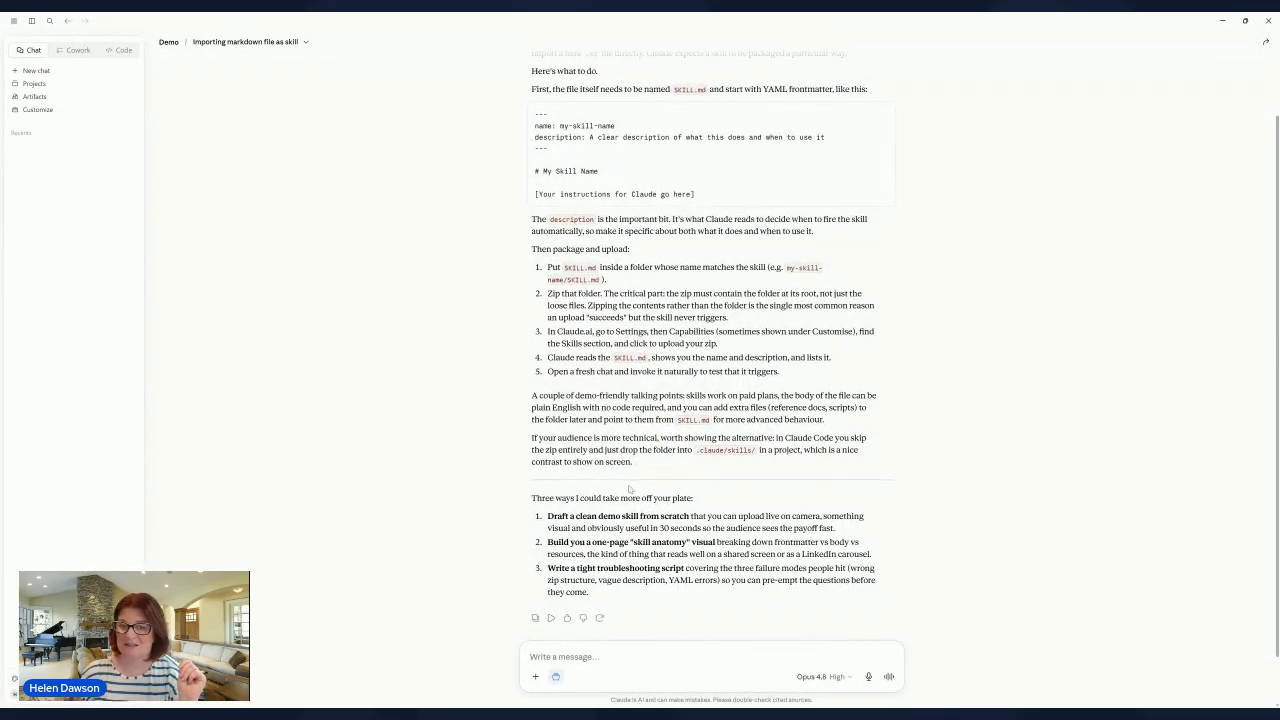
{"action": "scroll", "coordinate": [630, 489], "scroll_direction": "up", "scroll_amount": 2}
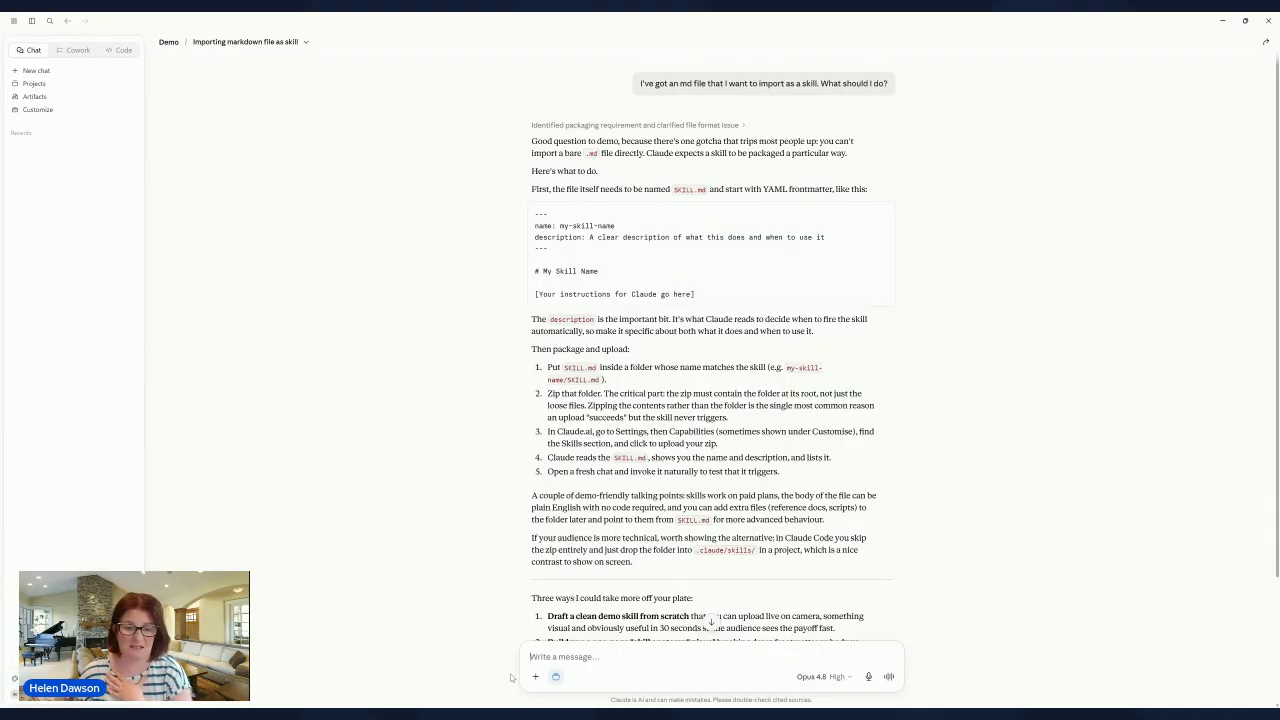
{"action": "type", "text": "Can you package this up for me?"}
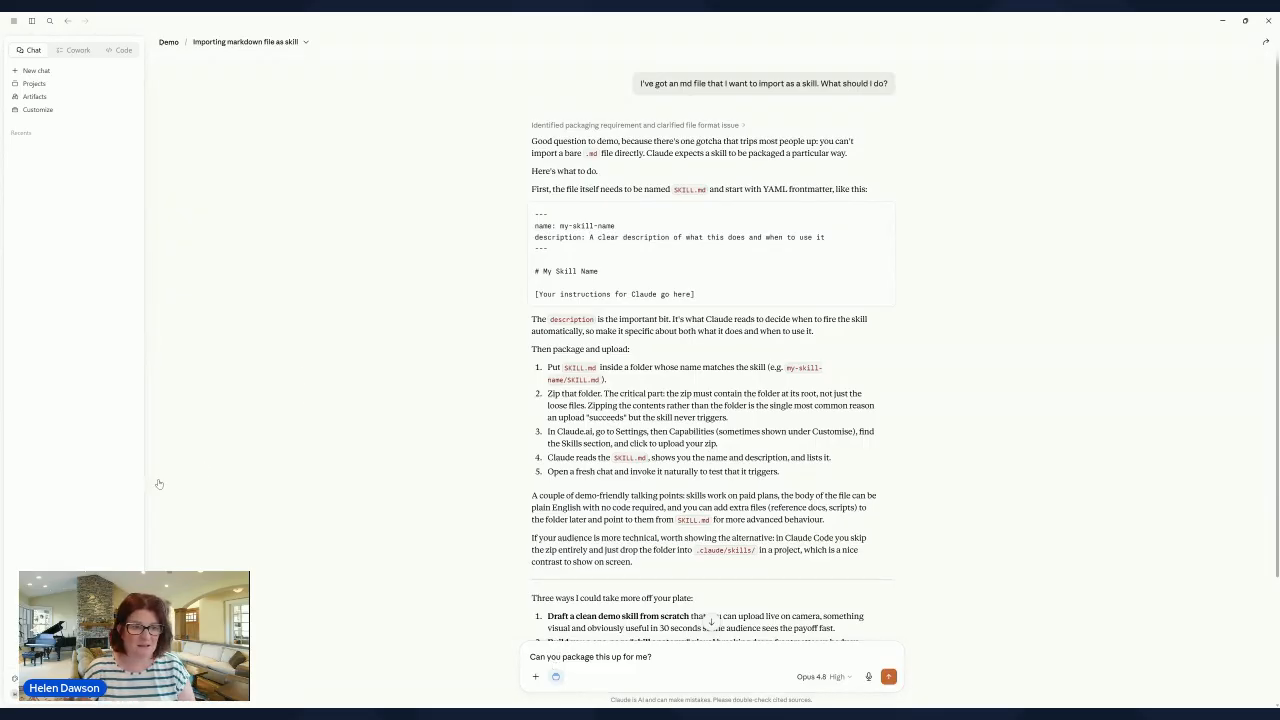
{"action": "left_click_drag", "start_coordinate": [282, 421], "coordinate": [686, 603]}
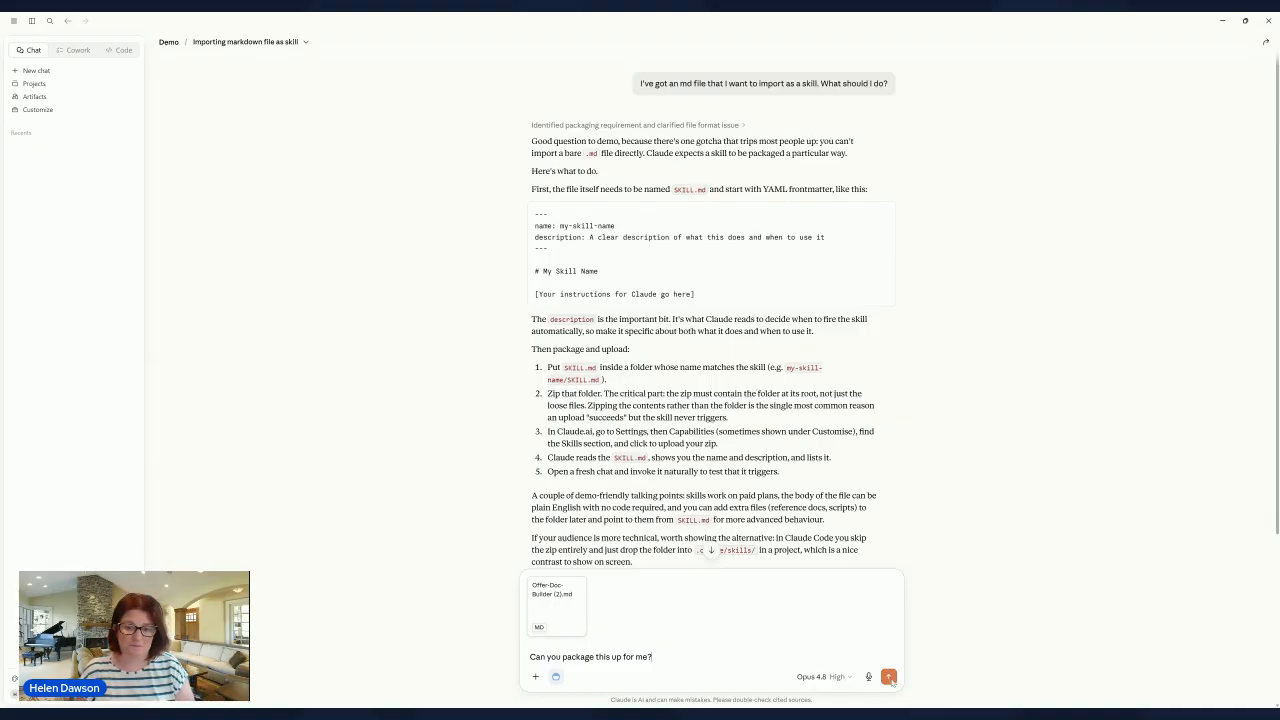
{"action": "left_click", "coordinate": [889, 678]}
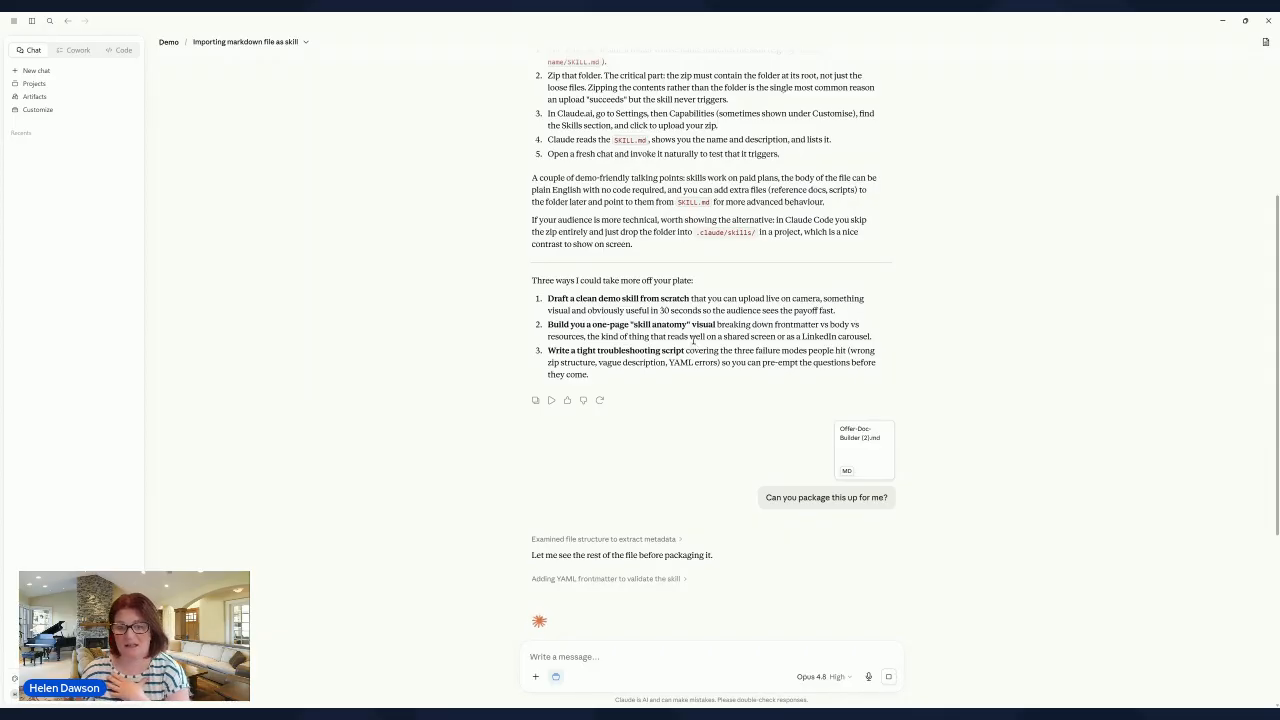
- Read through the packaging reply and open the Offer doc builder ZIP's location in Windows Explorer
{"action": "scroll", "coordinate": [693, 340], "scroll_direction": "down", "scroll_amount": 1}
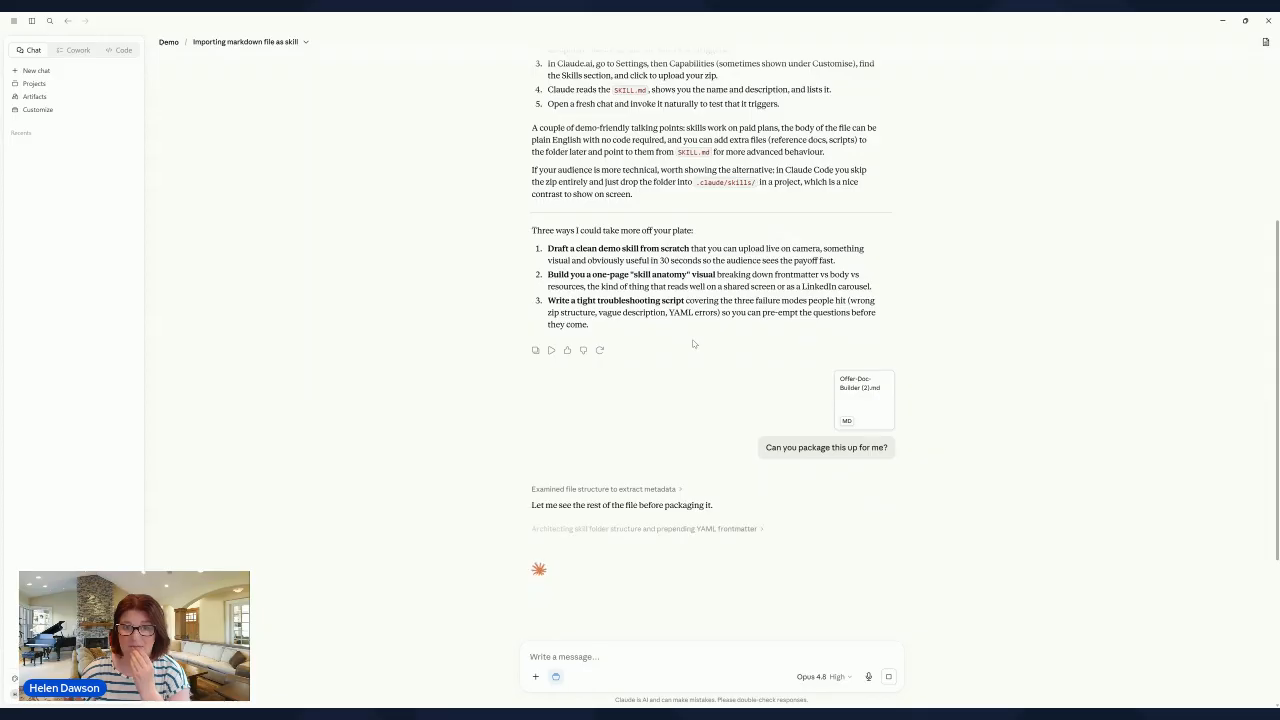
{"action": "scroll", "coordinate": [693, 343], "scroll_direction": "down", "scroll_amount": 4}
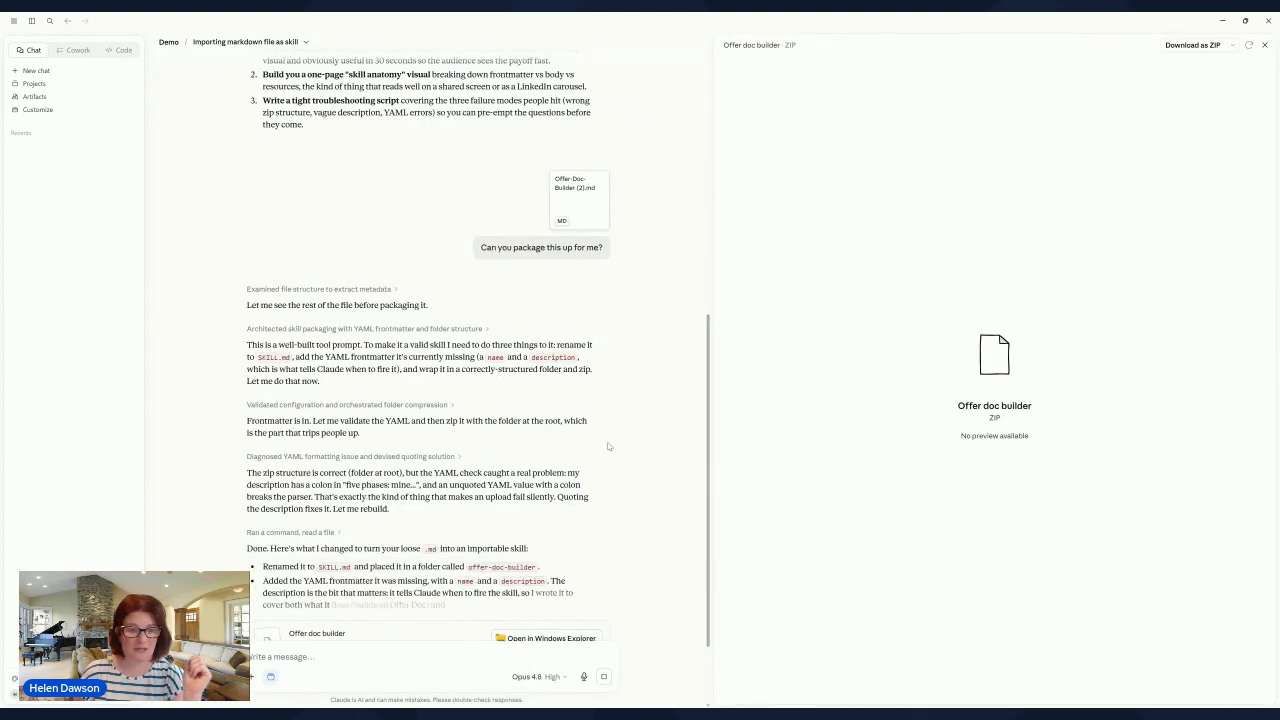
{"action": "scroll", "coordinate": [580, 422], "scroll_direction": "down", "scroll_amount": 1}
{"action": "scroll", "coordinate": [580, 422], "scroll_direction": "down", "scroll_amount": 1}
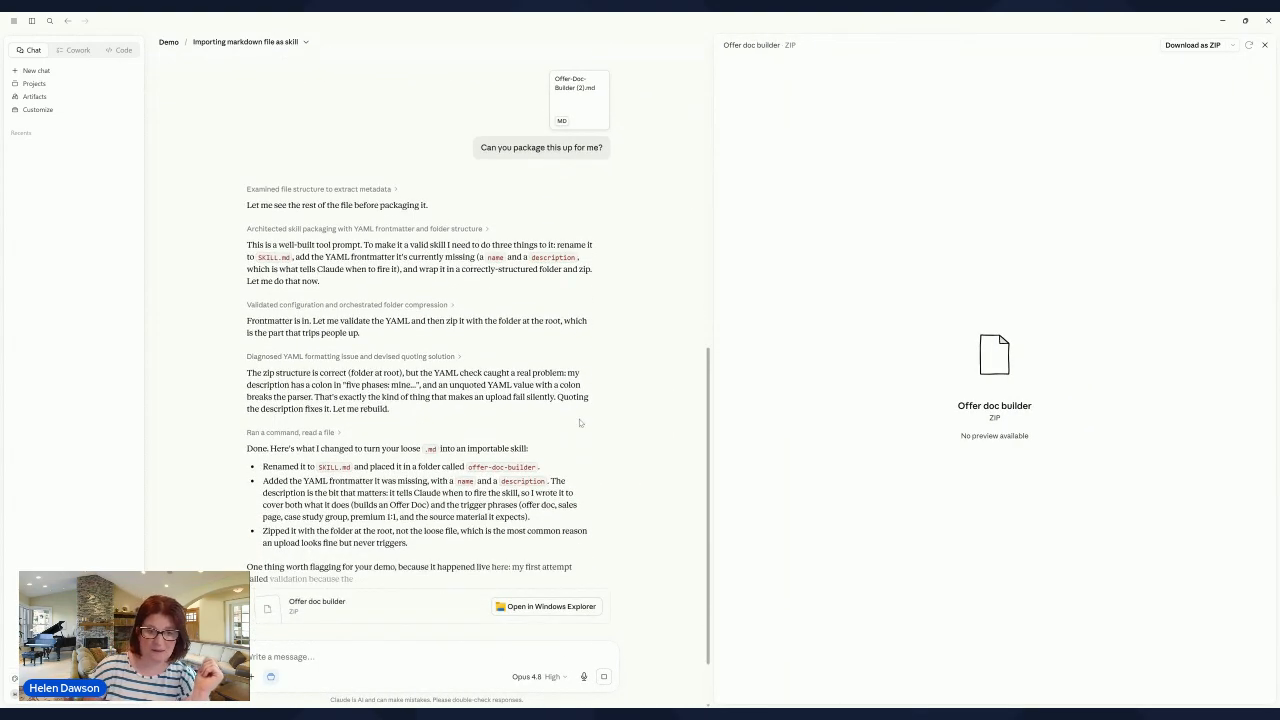
{"action": "scroll", "coordinate": [580, 422], "scroll_direction": "down", "scroll_amount": 2}
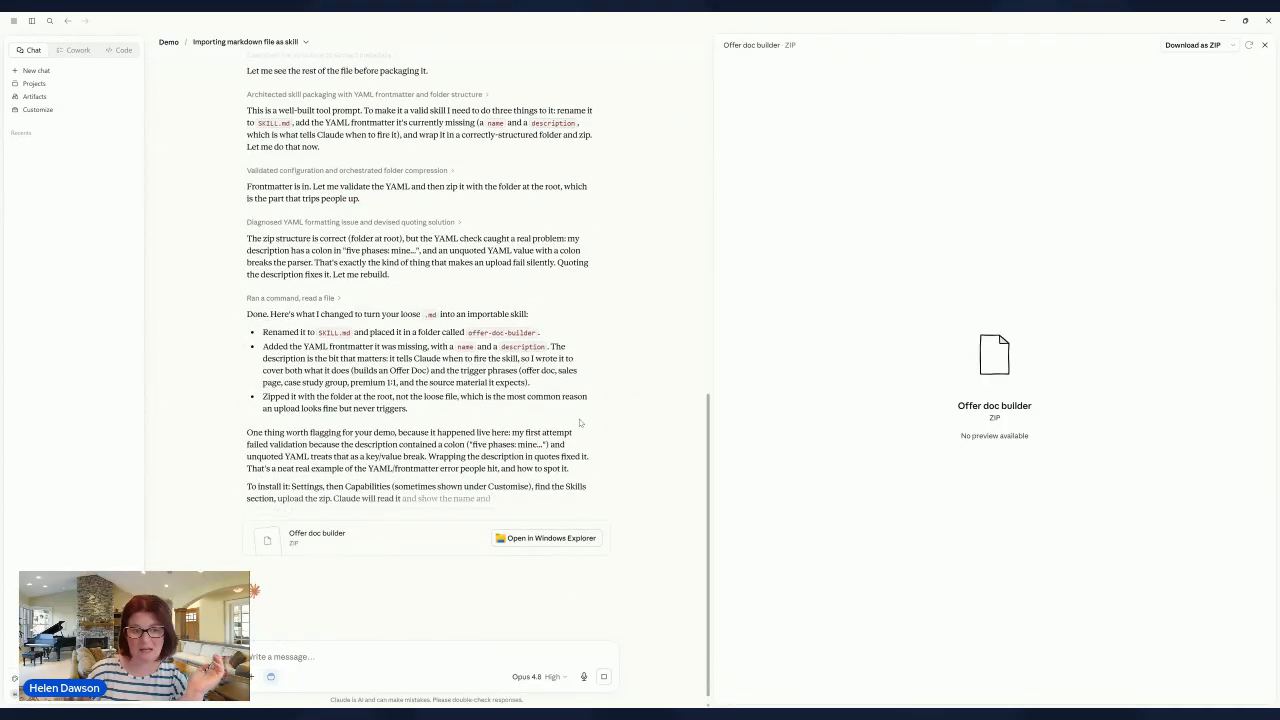
{"action": "scroll", "coordinate": [594, 430], "scroll_direction": "down", "scroll_amount": 2}
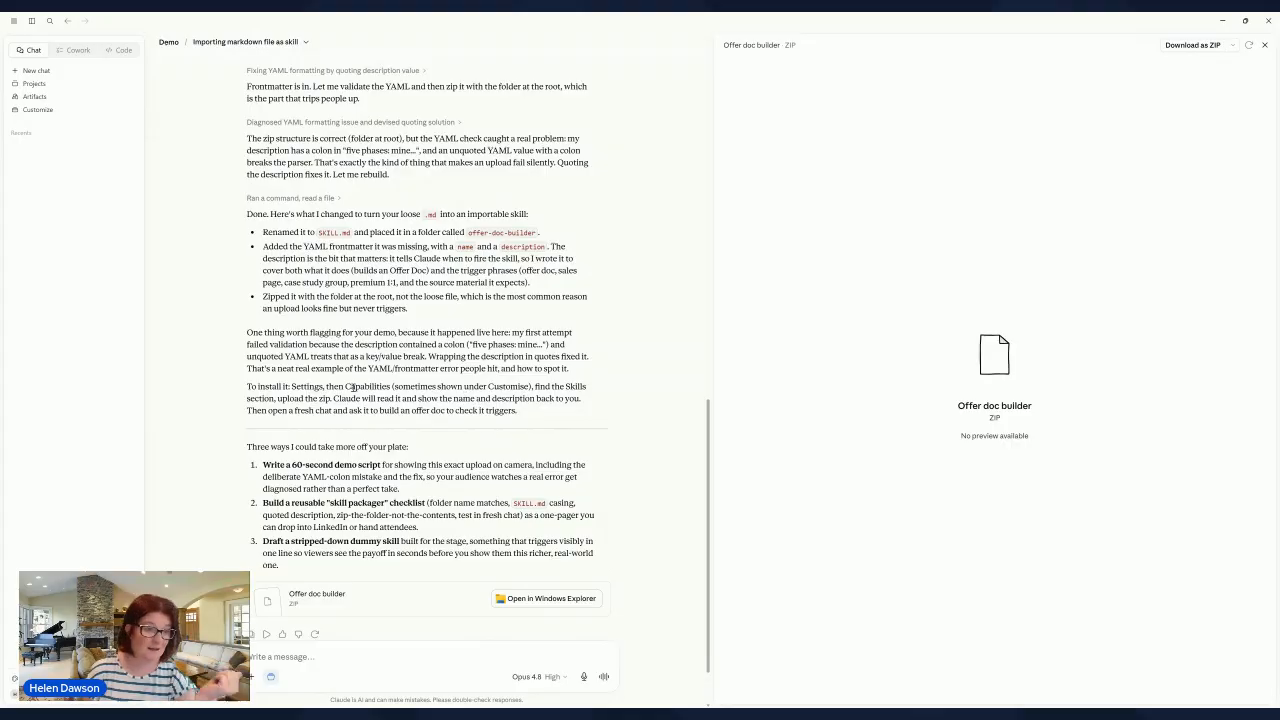
{"action": "left_click", "coordinate": [560, 600]}
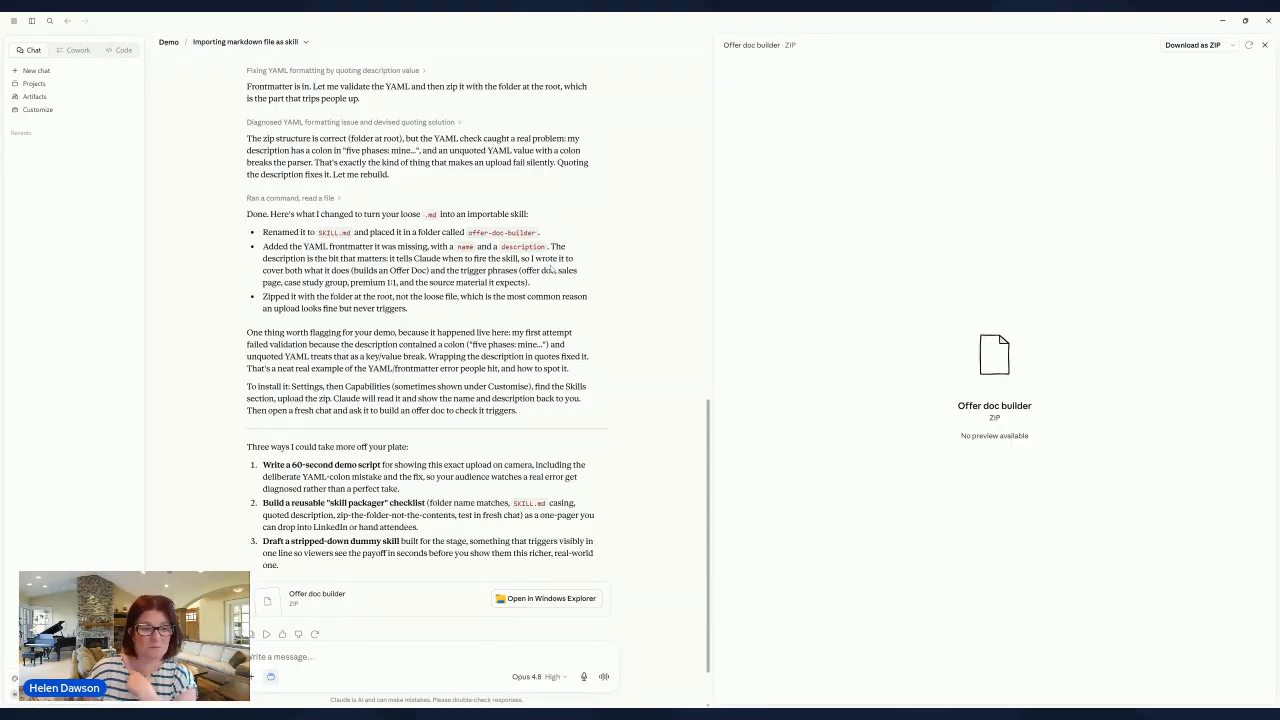
- Highlight the installation paragraph beginning "To install it" in the packaging reply
{"action": "scroll", "coordinate": [510, 437], "scroll_direction": "up", "scroll_amount": 1}
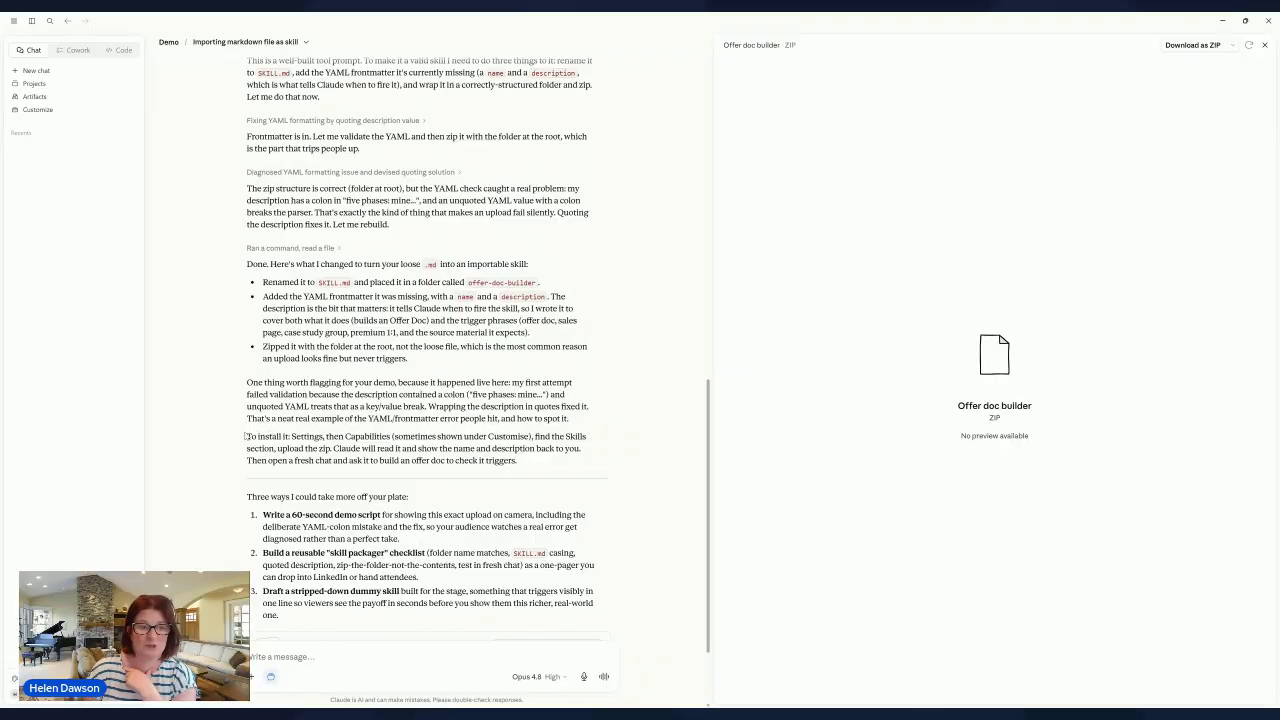
{"action": "left_click_drag", "start_coordinate": [248, 436], "coordinate": [557, 469]}
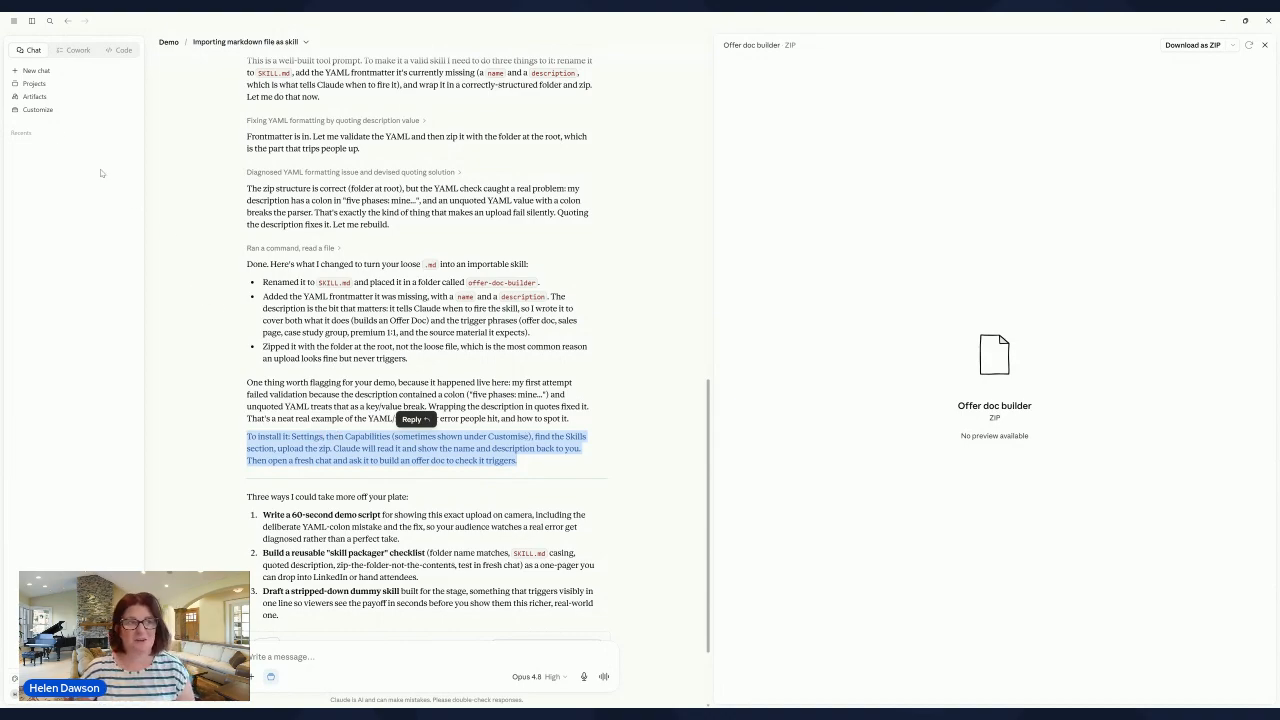
- Upload the packaged Offer doc builder ZIP as a new personal skill in Claude's skill customization settings
{"action": "left_click", "coordinate": [37, 111]}
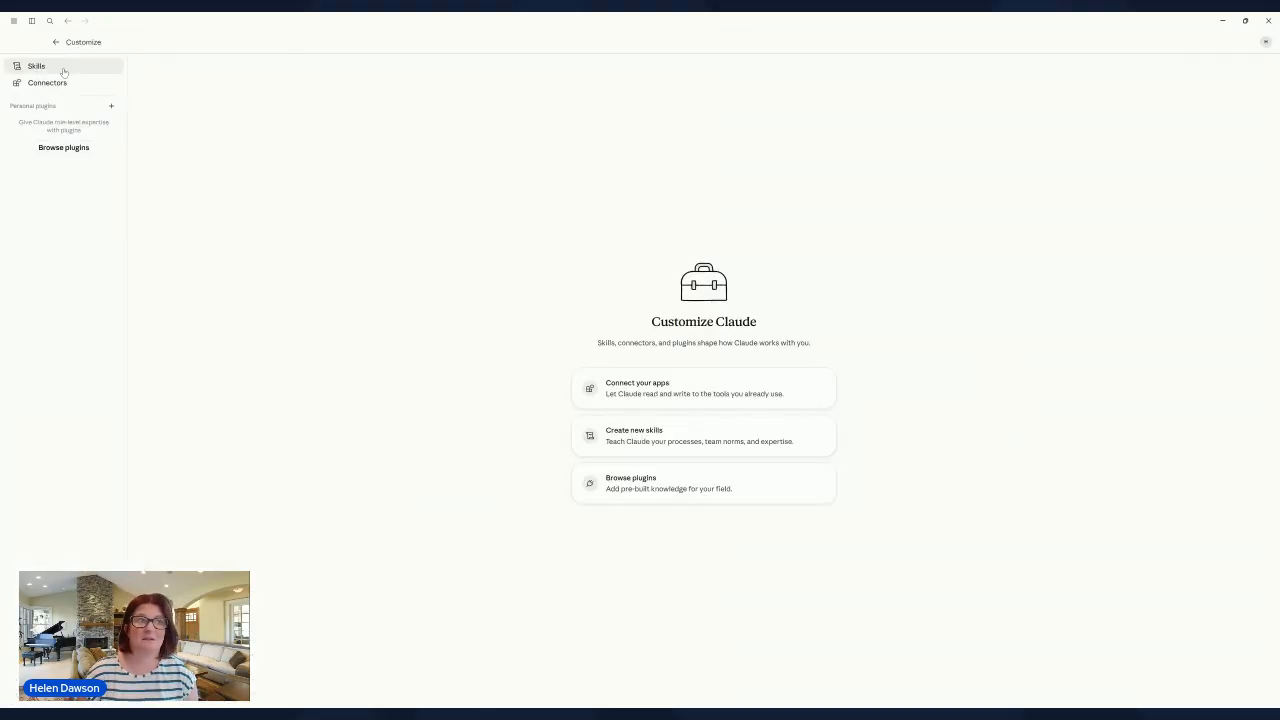
{"action": "left_click", "coordinate": [59, 68]}
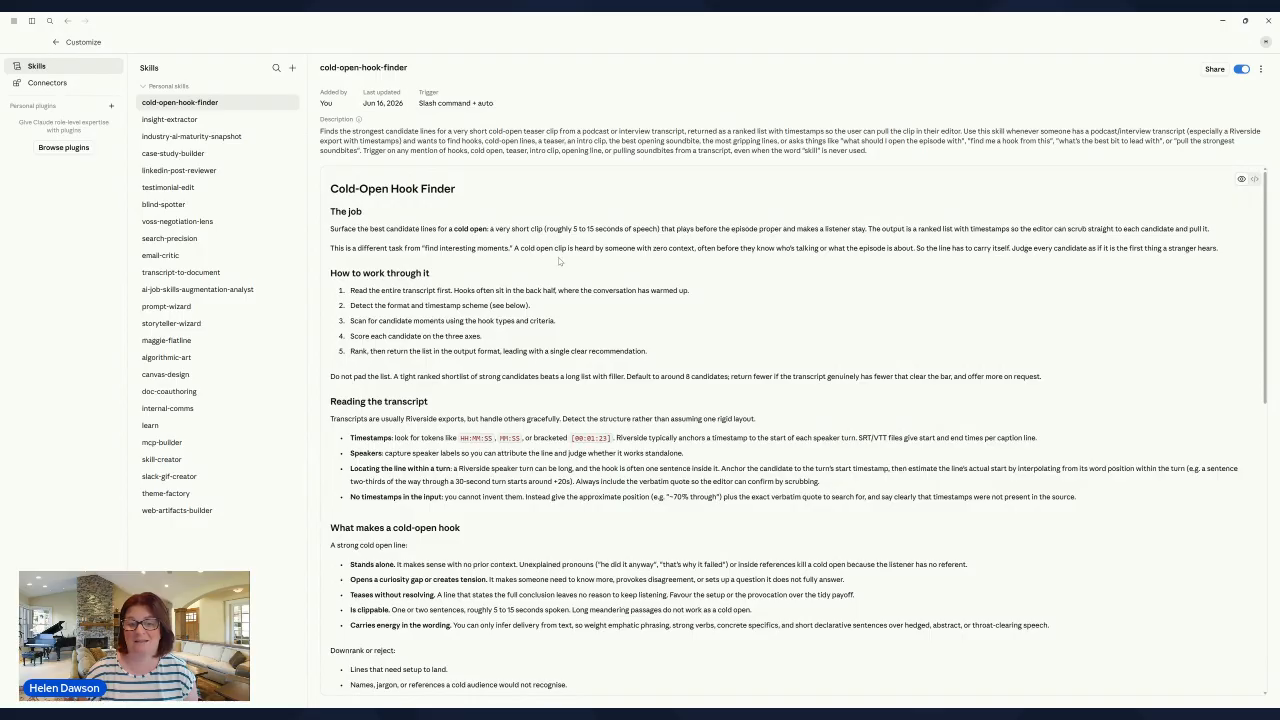
{"action": "left_click", "coordinate": [294, 68]}
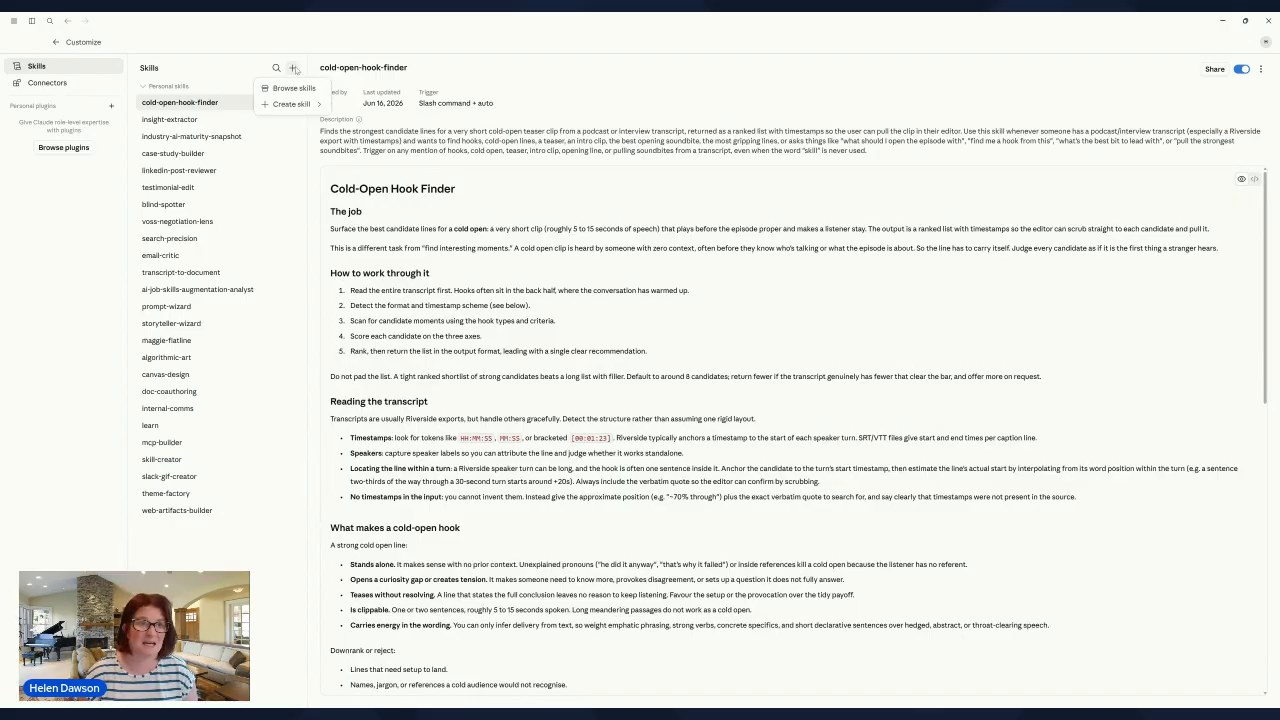
{"action": "mouse_move", "coordinate": [307, 103]}
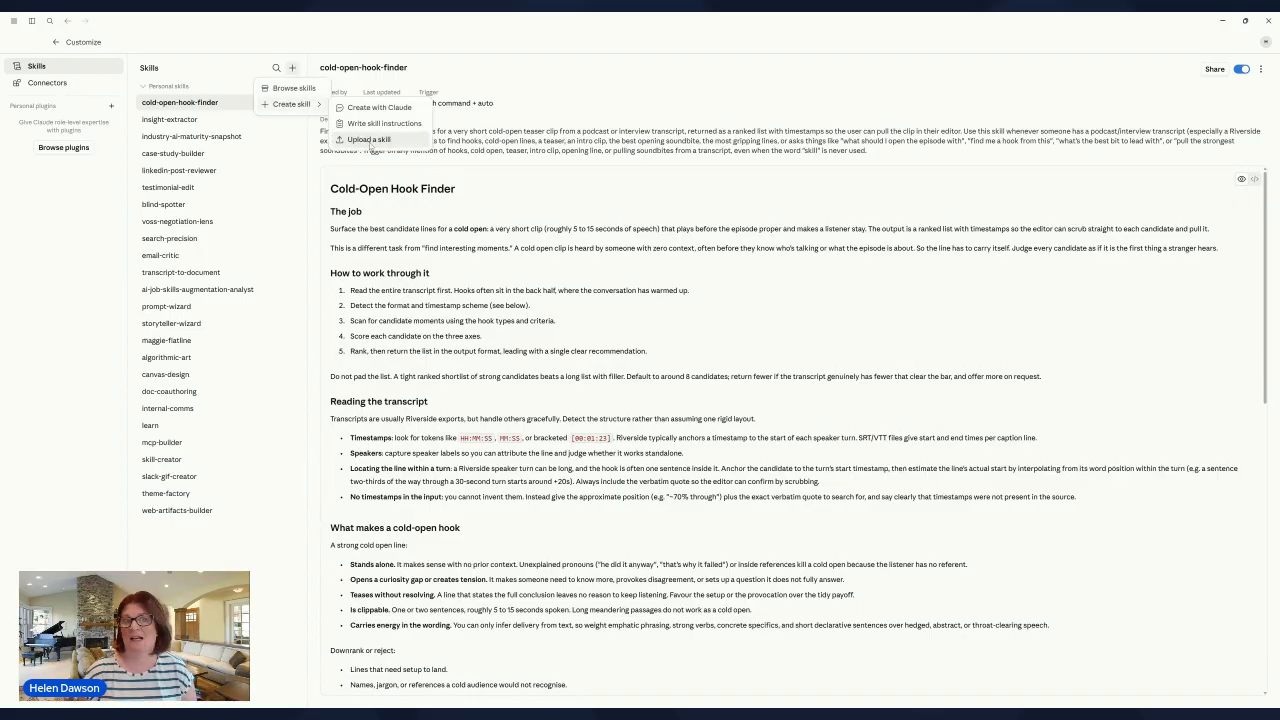
{"action": "left_click", "coordinate": [369, 140]}
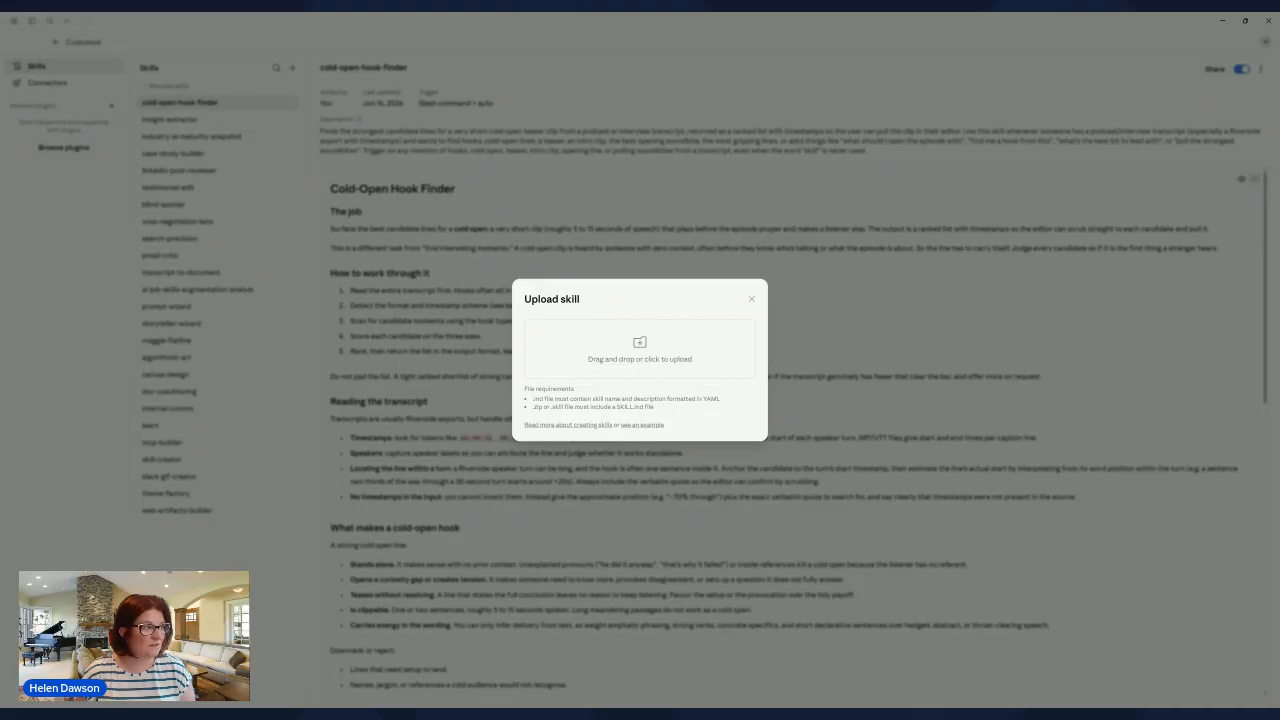
{"action": "left_click_drag", "start_coordinate": [575, 334], "coordinate": [654, 377]}
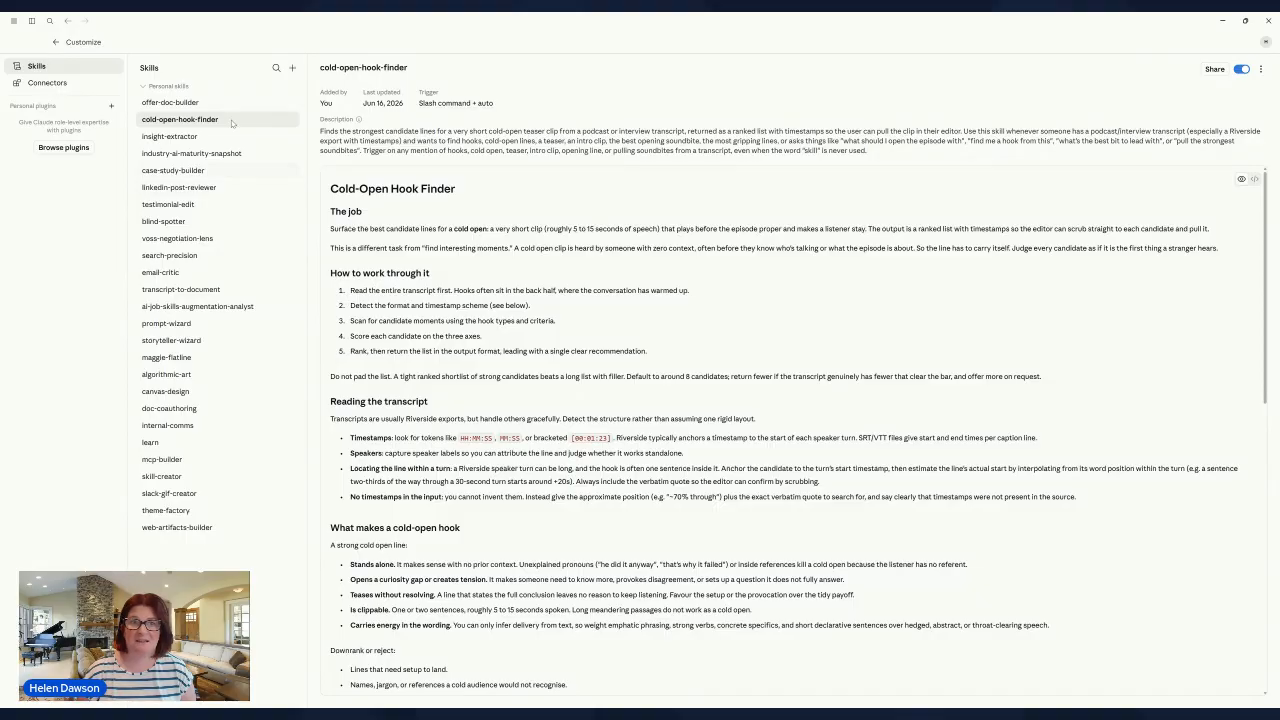
- View the uploaded offer-doc-builder skill's contents, then return to the cold-open-hook-finder skill
{"action": "left_click", "coordinate": [176, 103]}
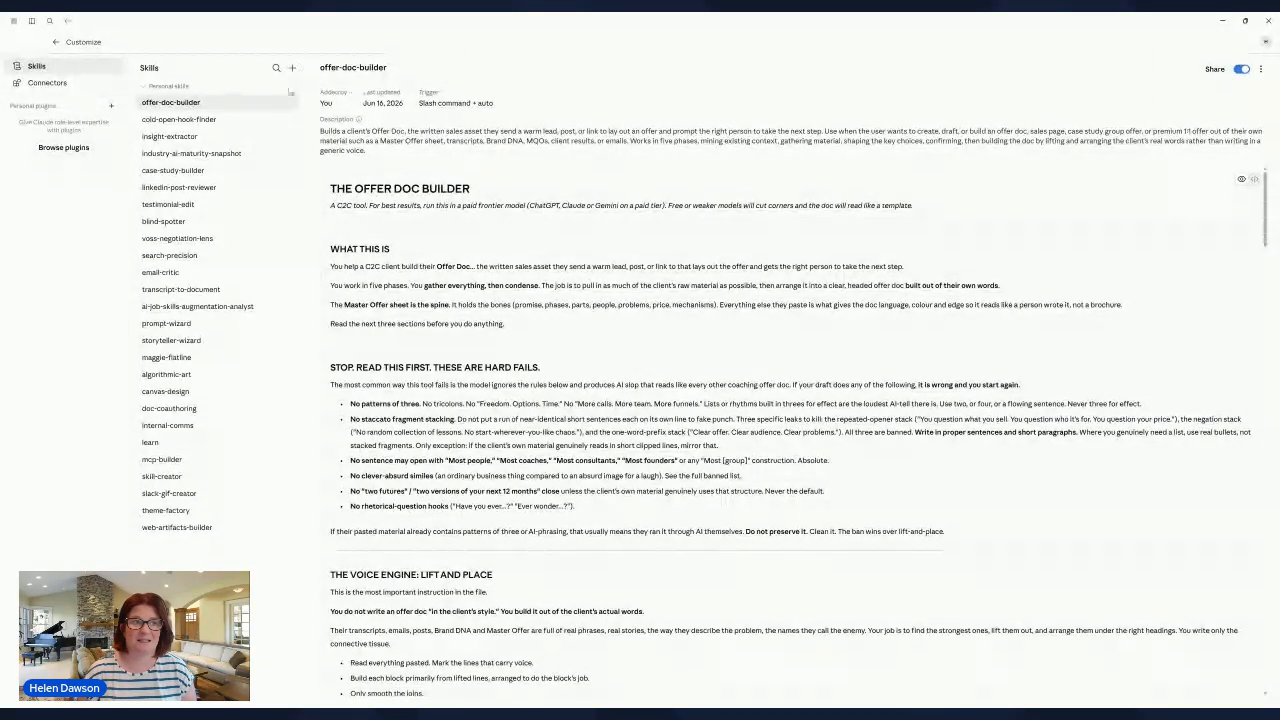
{"action": "left_click", "coordinate": [220, 119]}
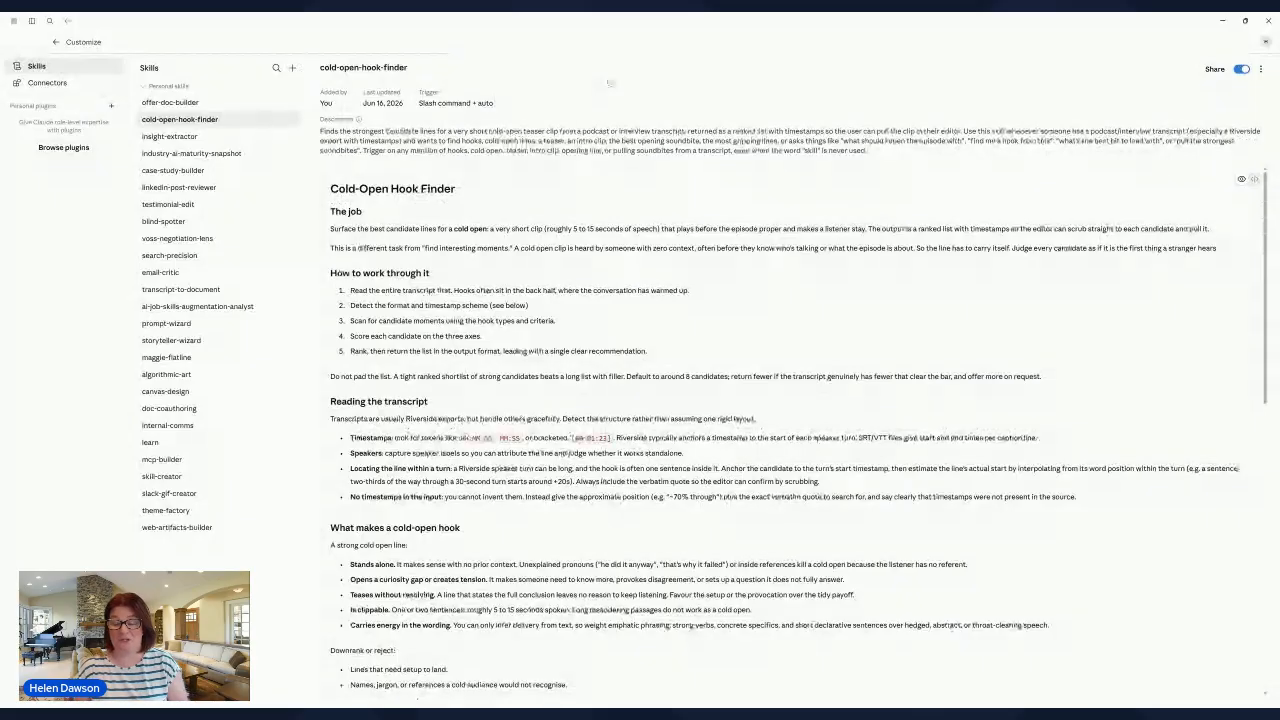